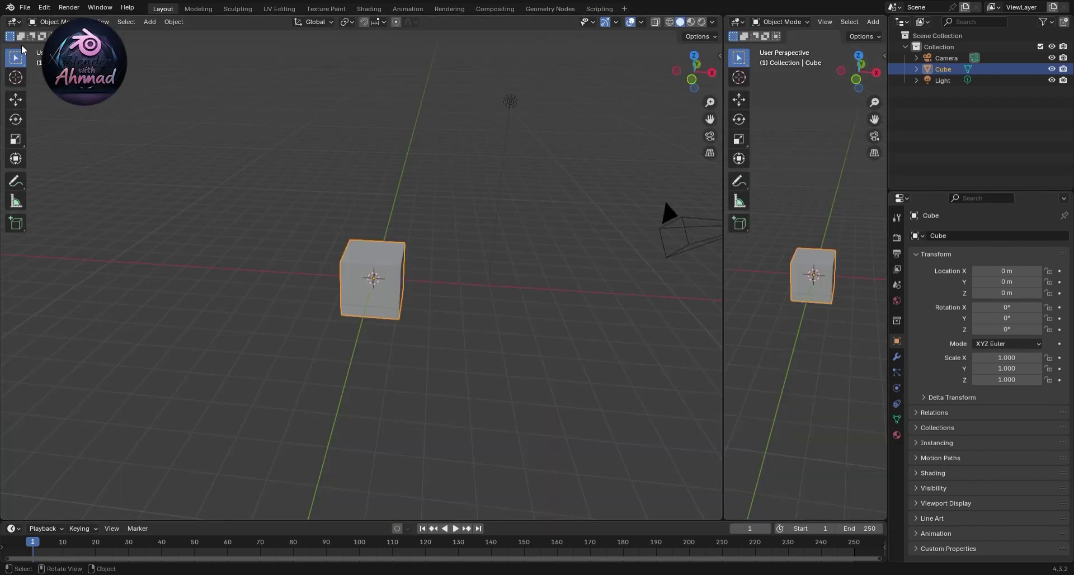
- Turn the left area into a widened Geometry Node Editor and create a new node tree on the cube
left_click(15, 21)
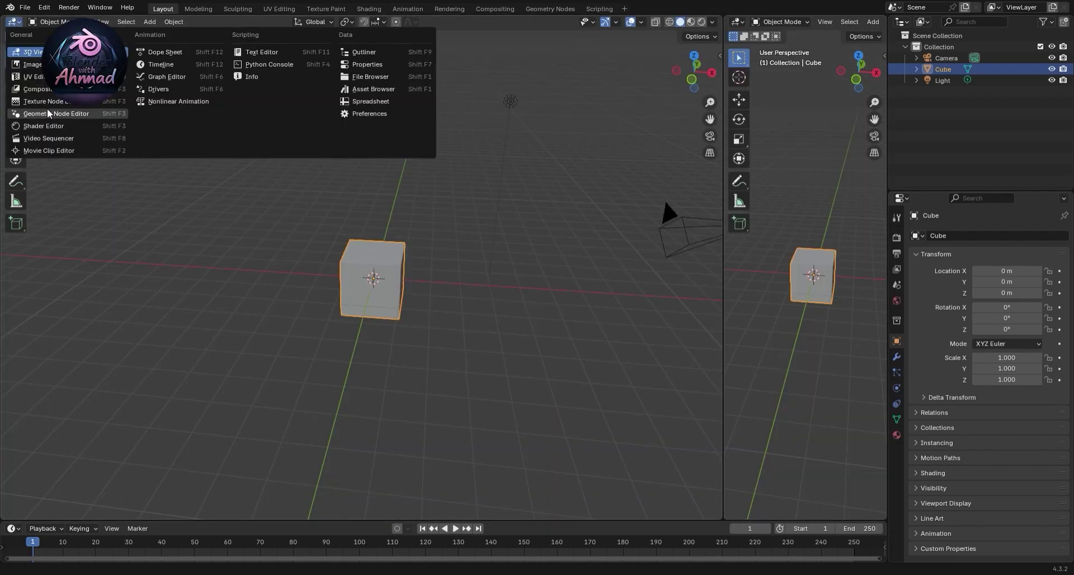
left_click(55, 114)
left_click_drag(724, 206, 638, 206)
left_click(318, 22)
- Replace the Group Input with a Curve Circle node linked to the Group Output
key("x")
key("shift+a")
type("curve circ")
key("Return")
left_click(217, 240)
left_click_drag(274, 253, 467, 321)
- Set the Curve Circle resolution to 2000 and reposition the node
scroll(297, 327, "up", 2)
scroll(297, 327, "up", 1)
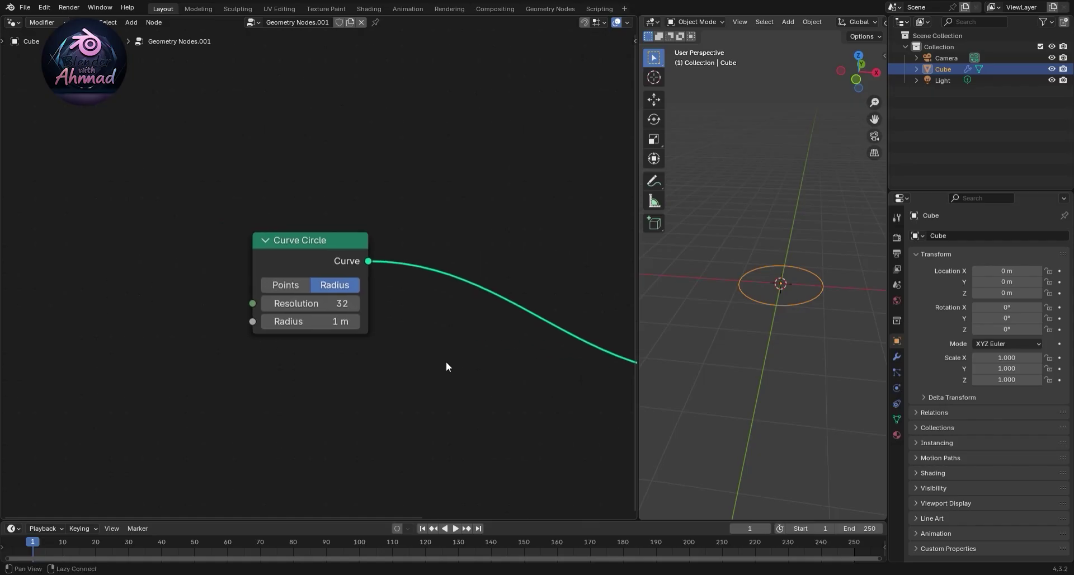
left_click(335, 305)
type("200")
type("0")
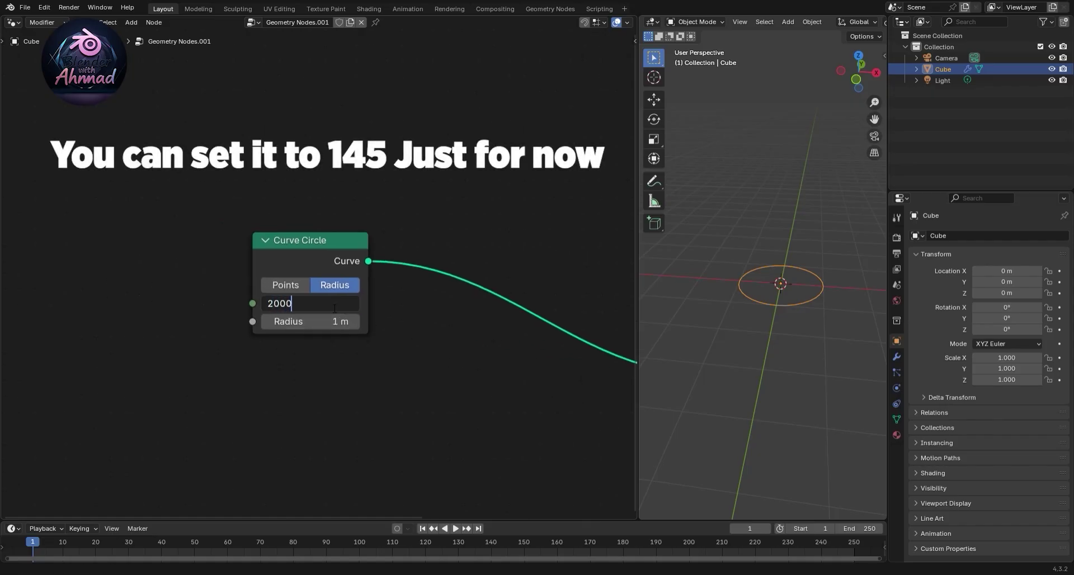
key("Return")
left_click_drag(283, 250, 230, 259)
scroll(412, 363, "down", 4)
key("shift+a")
left_click(452, 220)
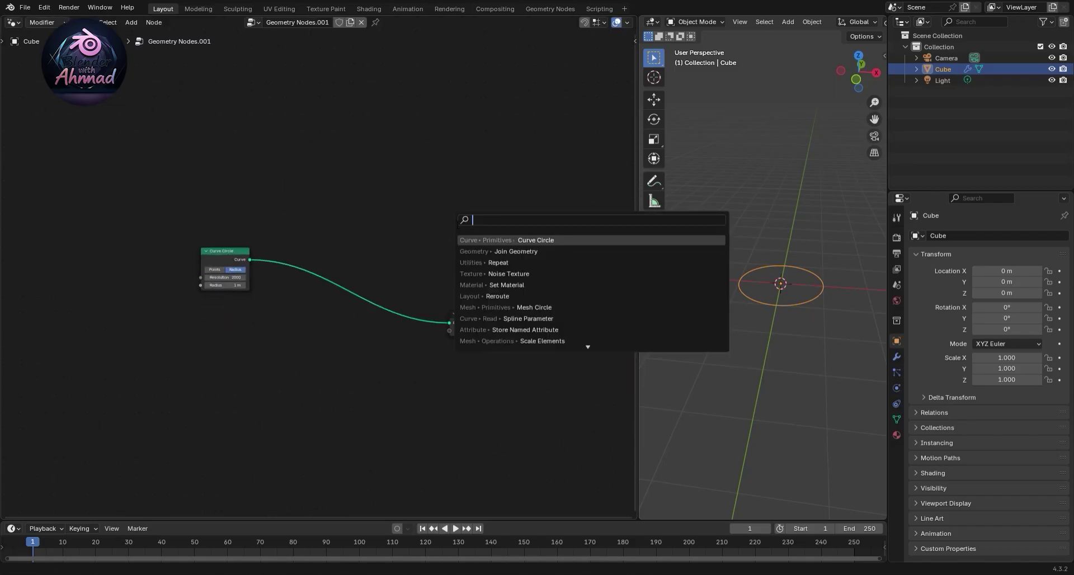
- Insert Instance on Points on the circle's link and plug a Curve Line into its Instance input
type("insta")
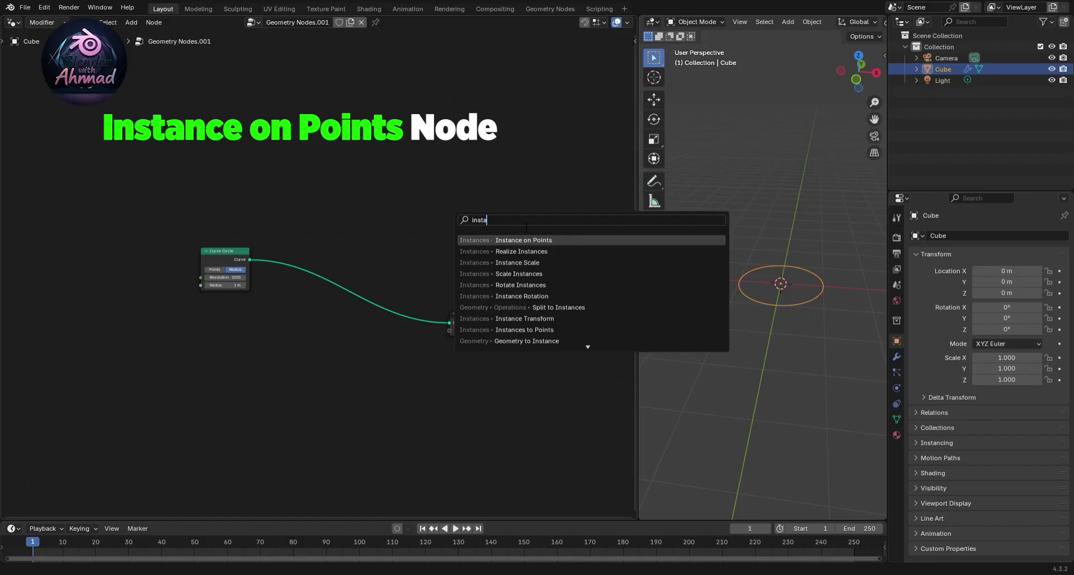
key("Return")
left_click(358, 269)
key("shift+a")
left_click(261, 339)
type("curve line")
key("Return")
left_click_drag(215, 322, 333, 264)
- Rotate the instances with Align Rotation to Vector, driven by a Normal node
key("shift+a")
type("align")
key("Return")
left_click(306, 385)
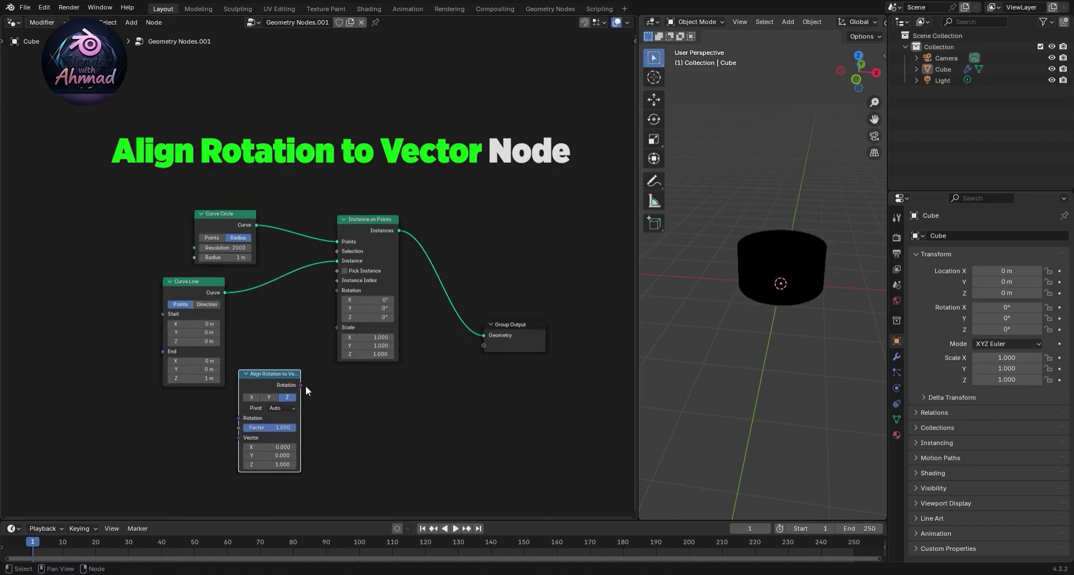
left_click_drag(301, 385, 336, 290)
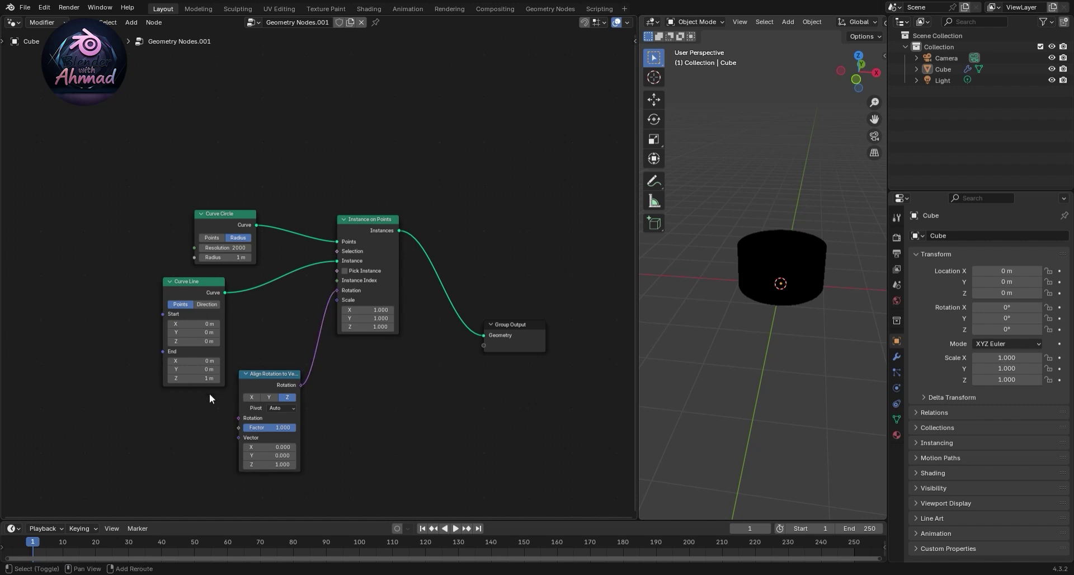
key("shift+a")
type("normal")
key("Return")
left_click(191, 445)
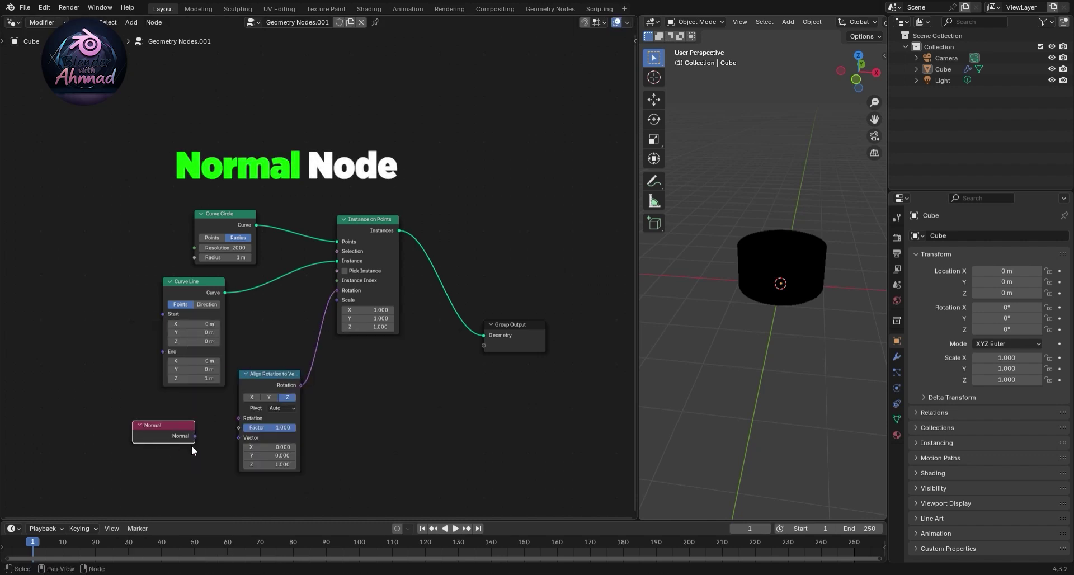
mouse_move(194, 436)
left_mouse_down()
mouse_move(239, 418)
mouse_move(239, 438)
mouse_move(217, 427)
left_mouse_up()
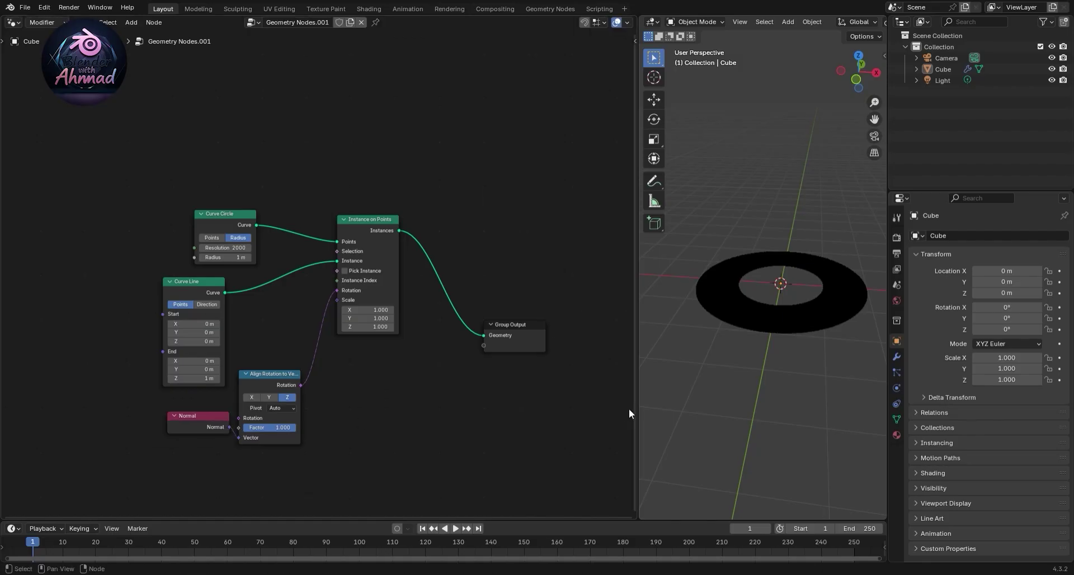
- Orbit and reframe the 3D view to inspect the black ring
scroll(737, 320, "up", 3)
mouse_move(738, 320)
middle_mouse_down()
mouse_move(783, 339)
mouse_move(779, 311)
middle_mouse_up()
scroll(778, 310, "down", 2)
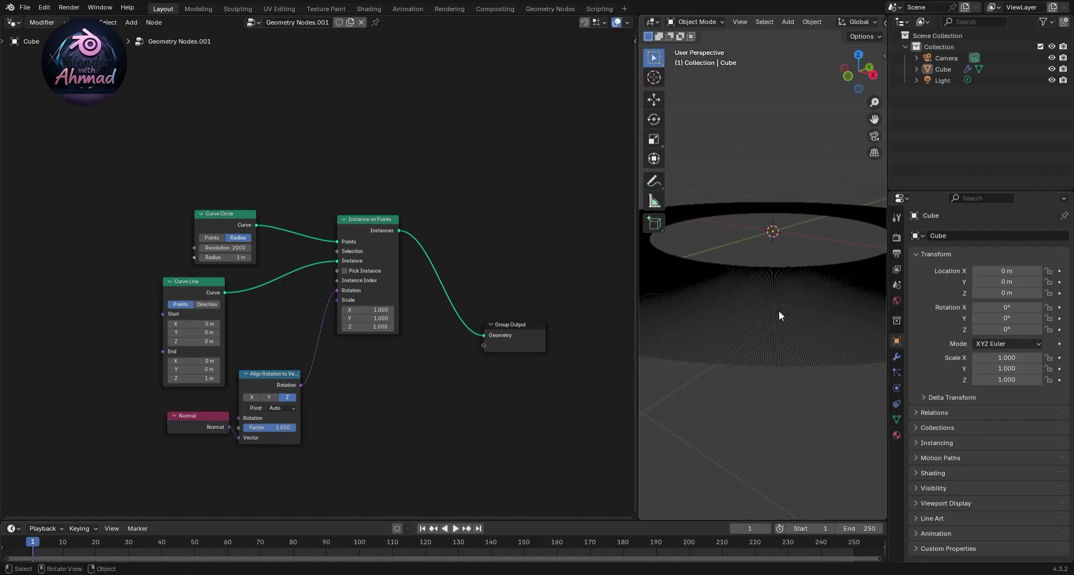
middle_click_drag(583, 377, 493, 400)
key("shift+a")
- Insert Set Position before the Group Output, preceded by Resample Curve with Count 100
type("set pos")
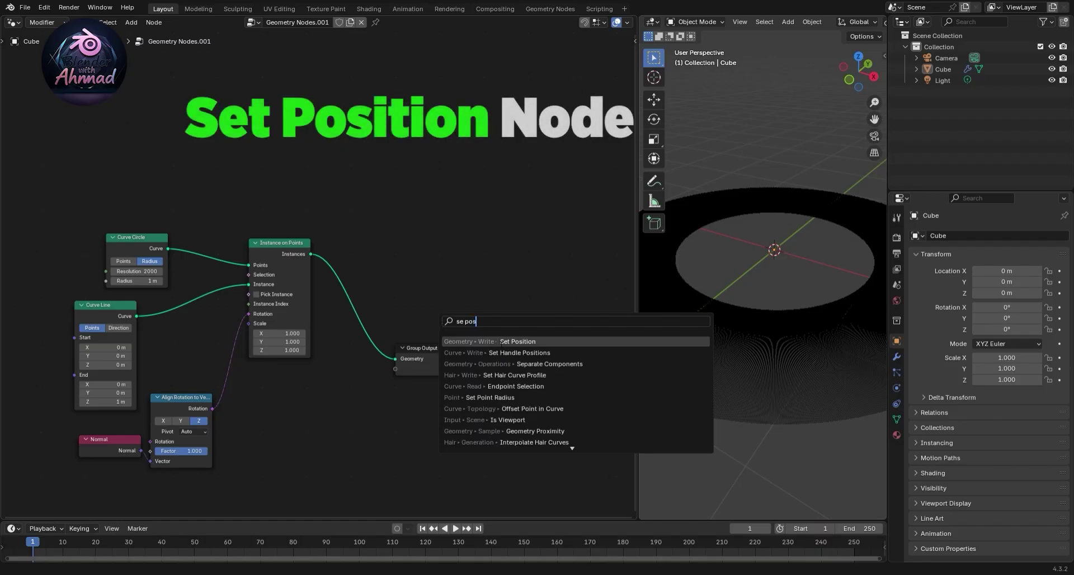
key("Return")
left_click(429, 349)
key("ctrl+x")
key("shift+a")
type("re")
key("Down")
key("Down")
key("Down")
key("Down")
key("Return")
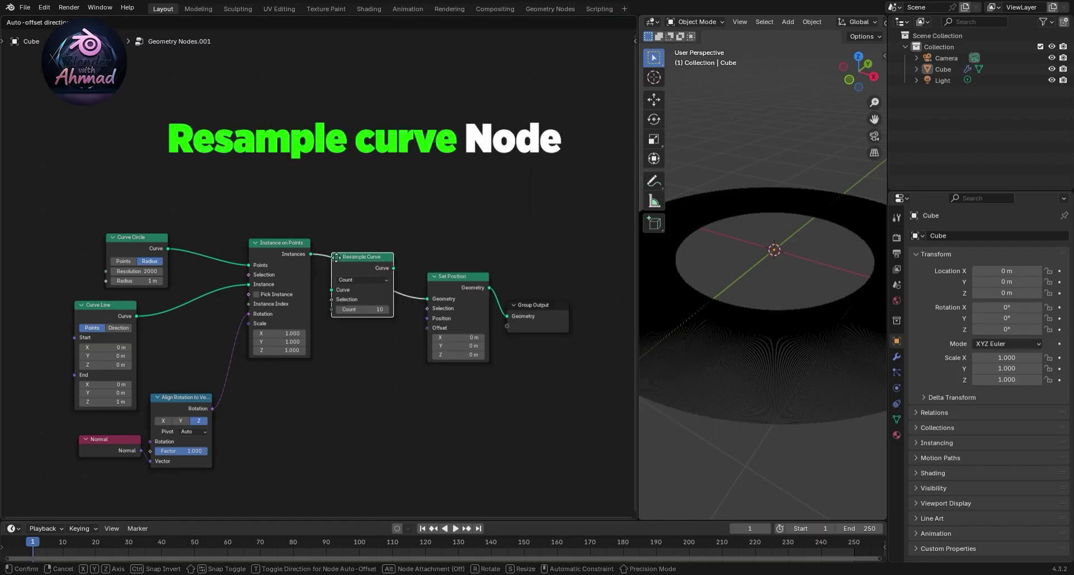
left_click(363, 318)
left_click(355, 360)
type("100")
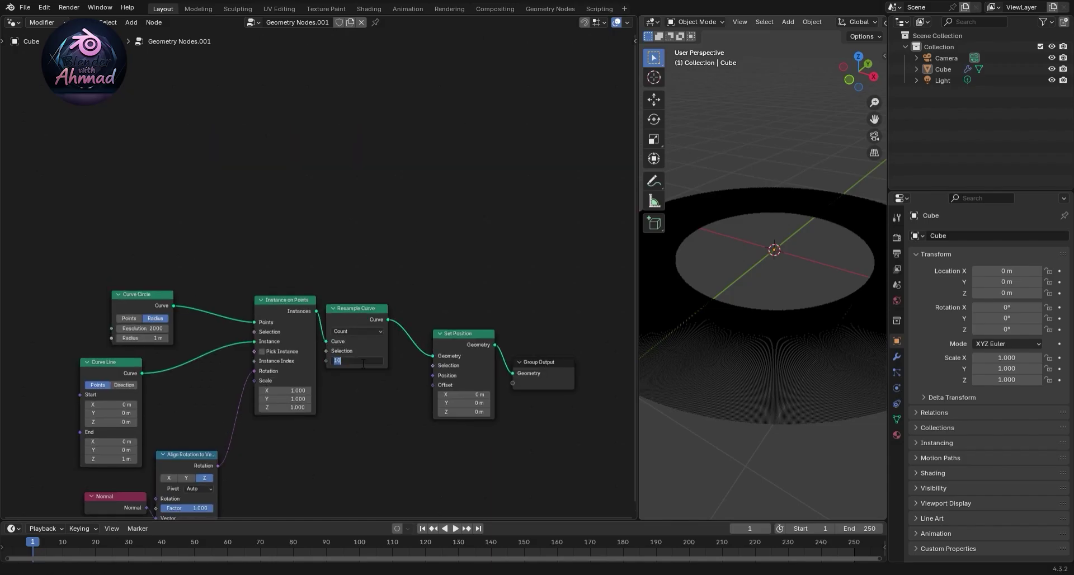
key("Return")
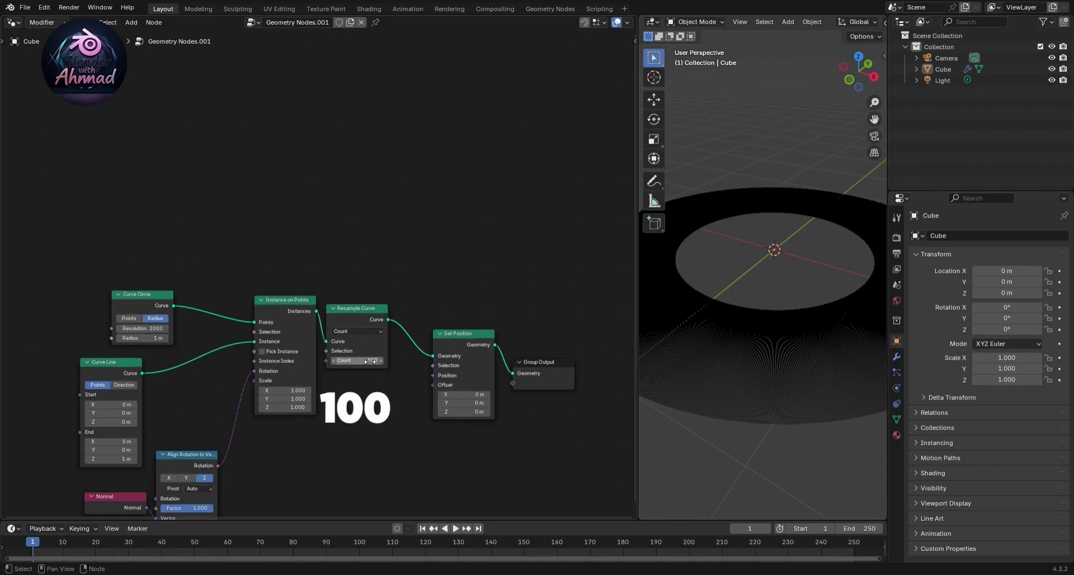
- Insert Realize Instances after Instance on Points and line up the downstream nodes
key("shift+a")
type("realize")
key("Return")
left_click(364, 311)
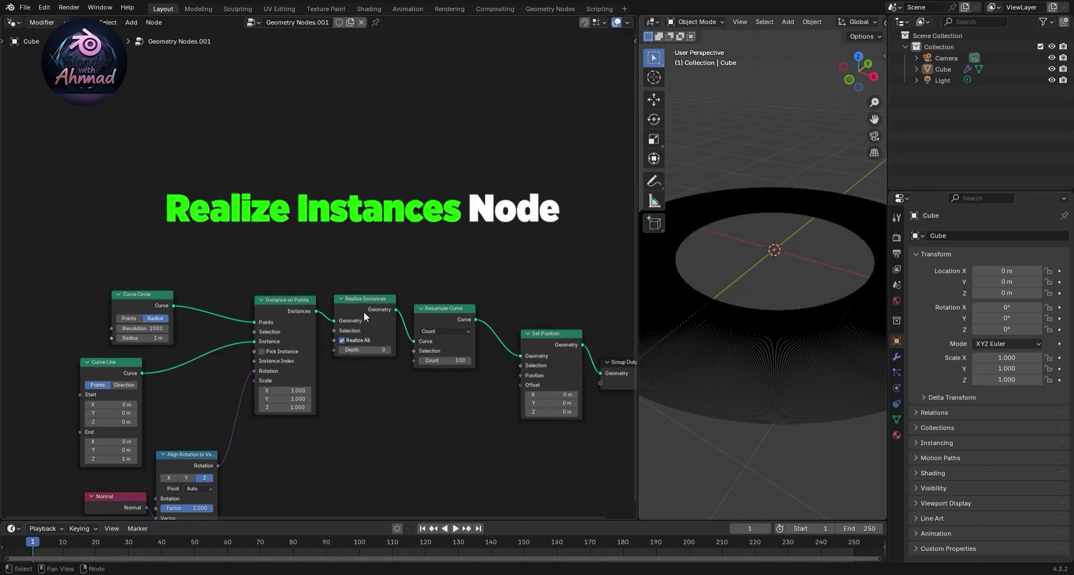
left_click_drag(345, 458, 592, 266)
left_click_drag(542, 244, 532, 253)
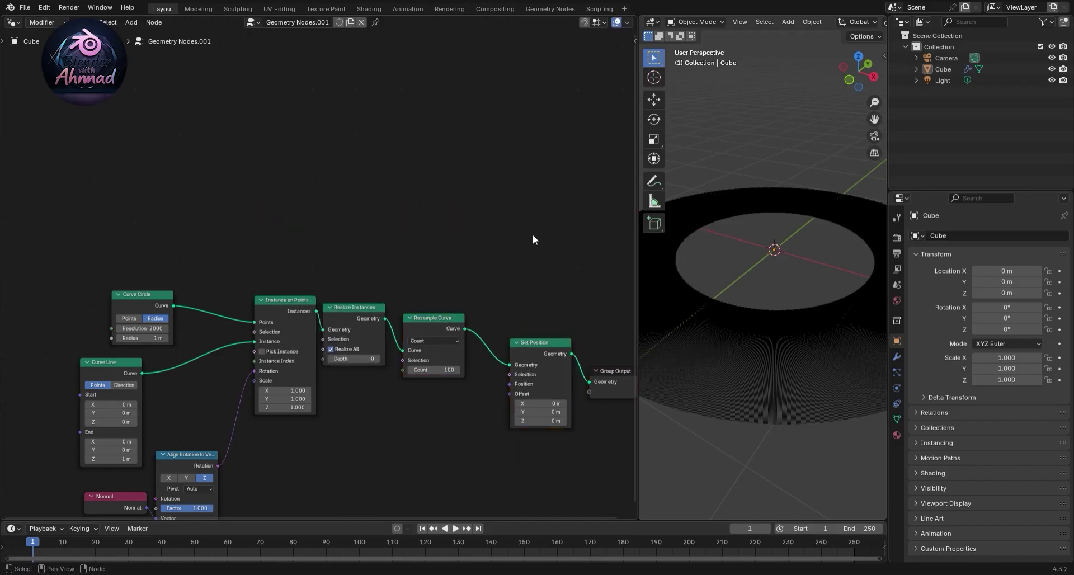
scroll(476, 336, "right", 5)
scroll(462, 278, "down", 5)
key("shift+a")
left_click(425, 340)
type("transform po")
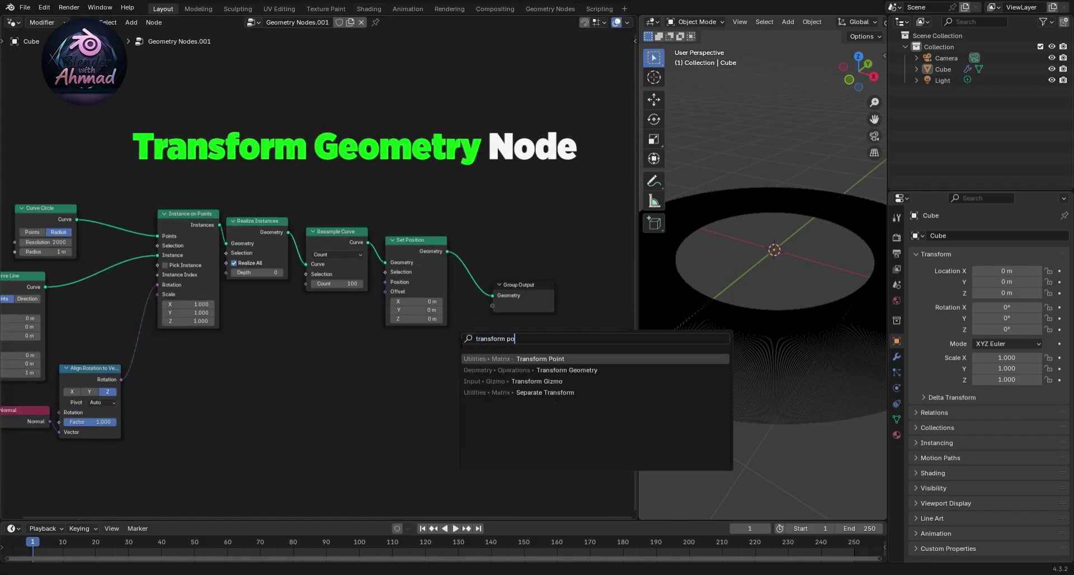
- Add a Transform Point node with a Position node feeding its Vector input
key("Return")
left_click(428, 390)
key("shift+a")
type("pos")
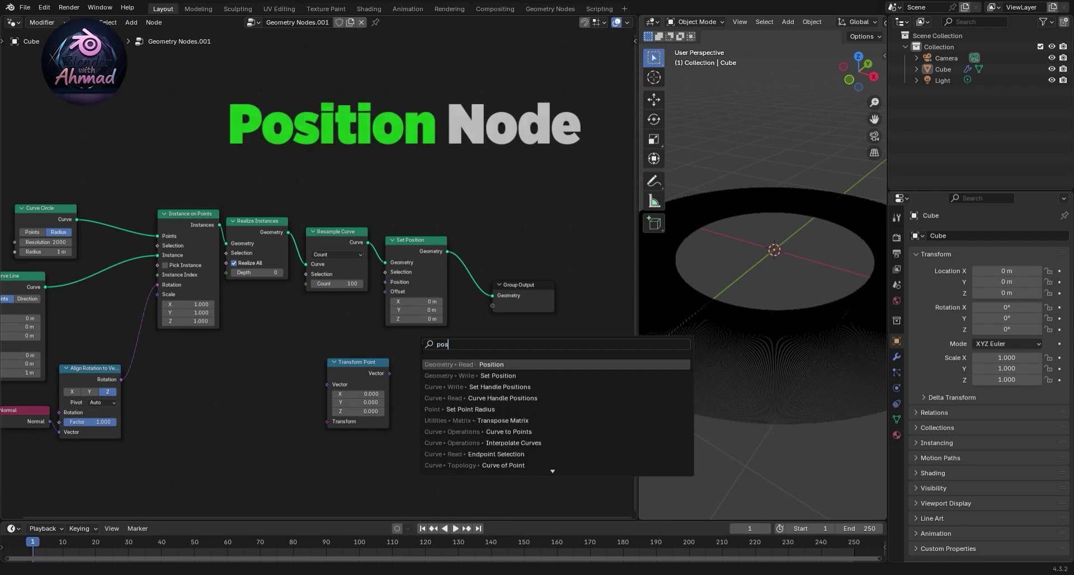
key("Return")
left_click(273, 390)
mouse_move(304, 394)
left_mouse_down()
mouse_move(327, 384)
mouse_move(385, 282)
left_mouse_up()
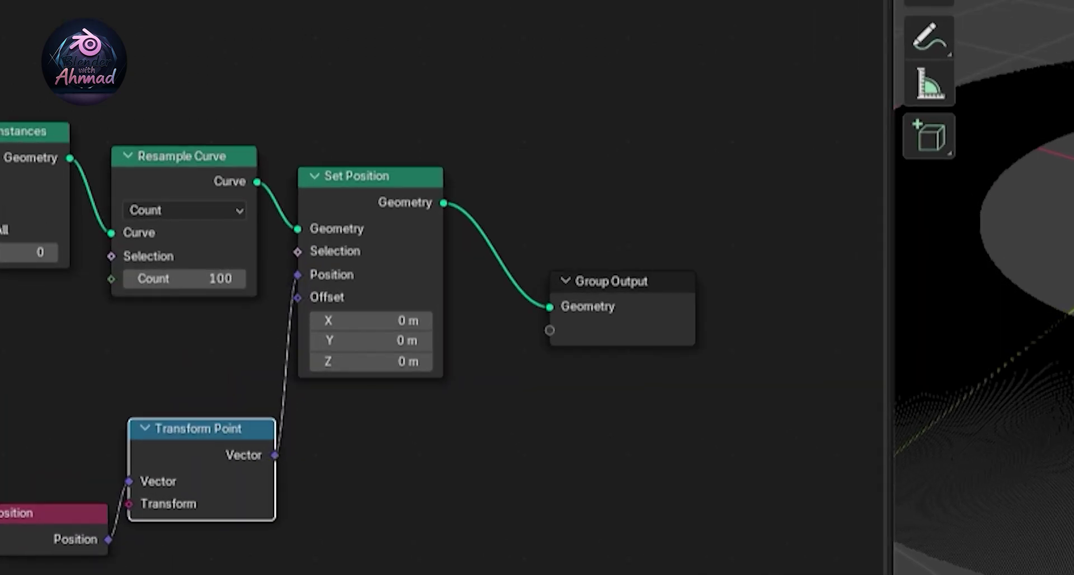
- Connect Combine Transform to Transform Point, with Combine XYZ feeding its Translation
key("shift+a")
type("combine")
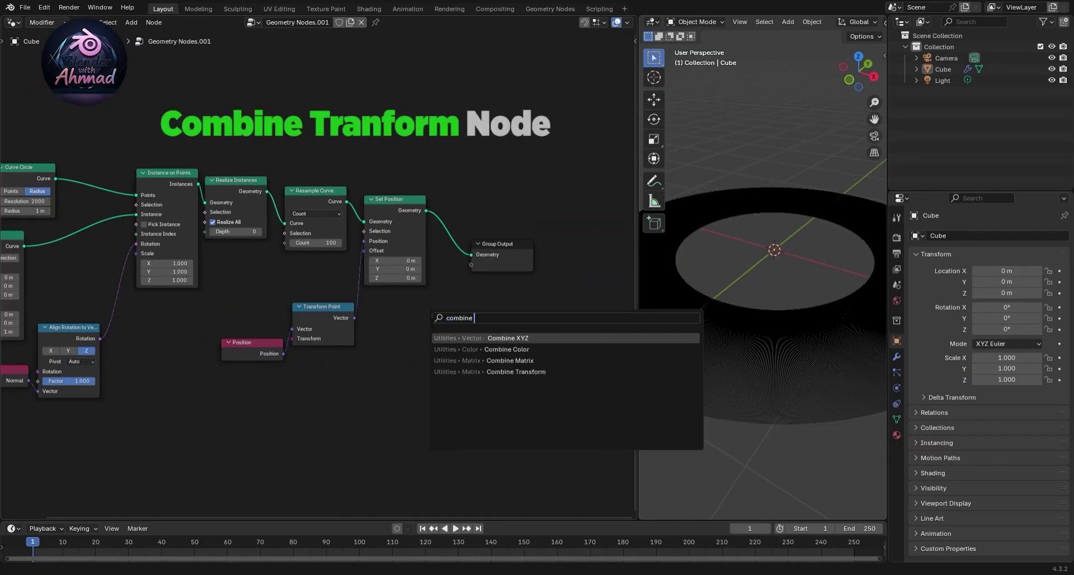
type(" transform")
key("Return")
left_click(216, 410)
mouse_move(278, 426)
left_mouse_down()
mouse_move(292, 339)
mouse_move(247, 329)
left_mouse_up()
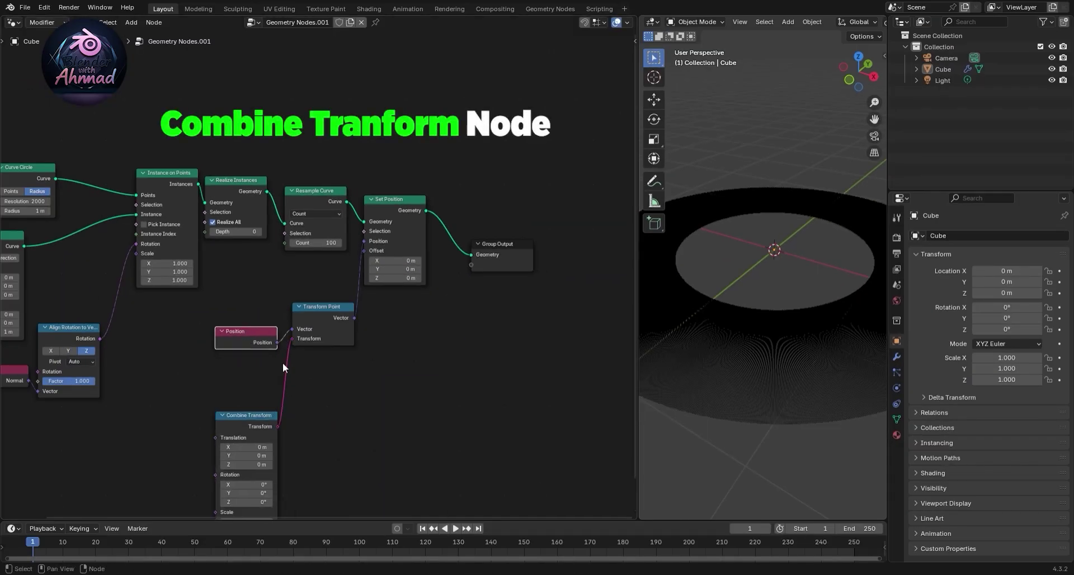
middle_click_drag(246, 329, 270, 278)
key("shift+a")
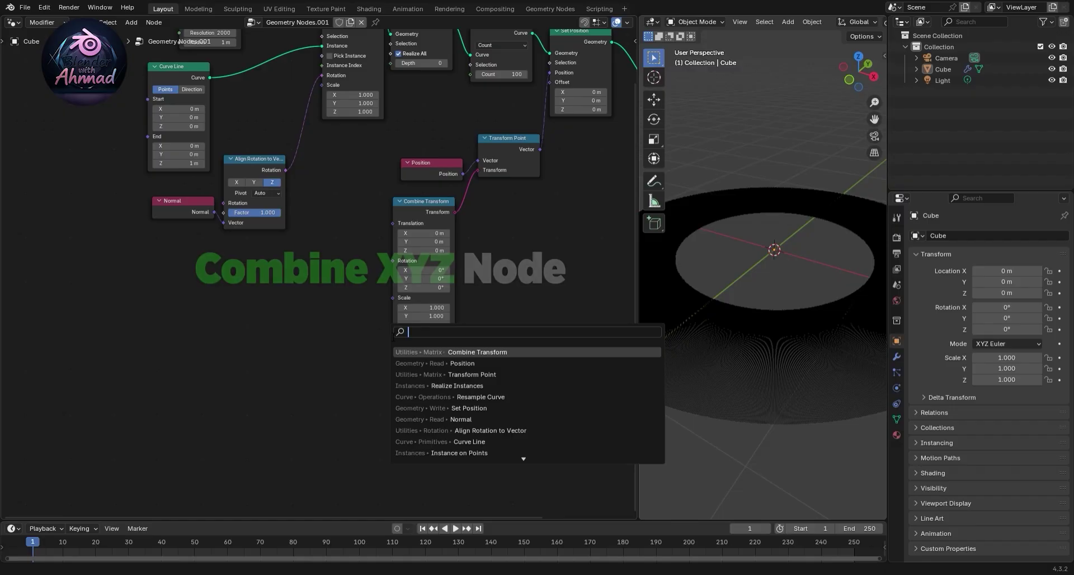
type("combine xyz")
key("Return")
left_click(330, 327)
left_click_drag(350, 325, 393, 223)
middle_click_drag(354, 415, 384, 414)
- Add a Float Curve bent into a low arch and drive Combine XYZ's Z with it
key("shift+a")
type("floa")
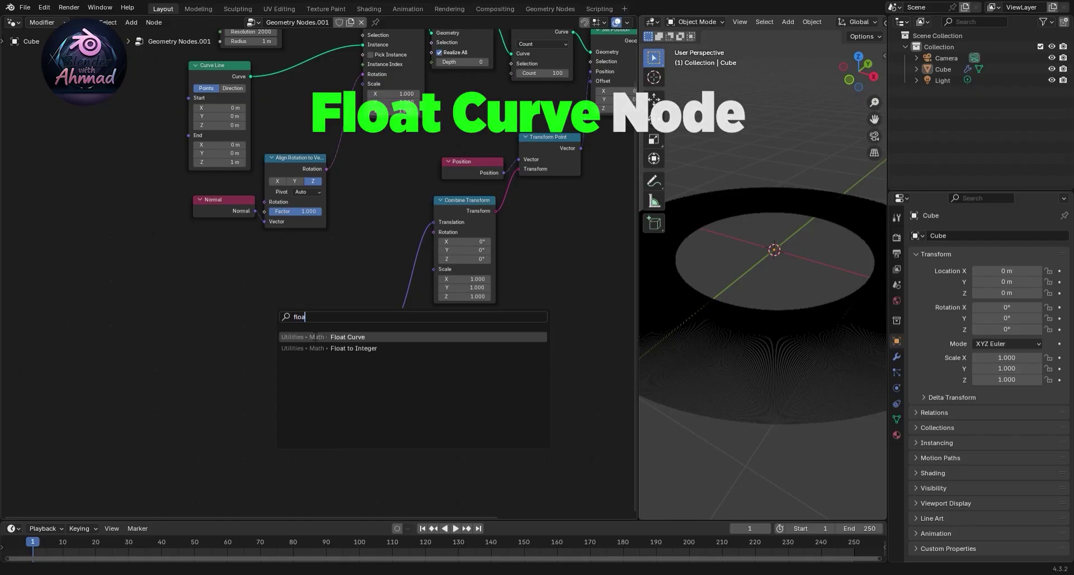
key("Return")
left_click(192, 354)
middle_click_drag(325, 436, 429, 388)
scroll(417, 413, "up", 3)
left_click_drag(413, 381, 413, 414)
scroll(454, 411, "down", 4)
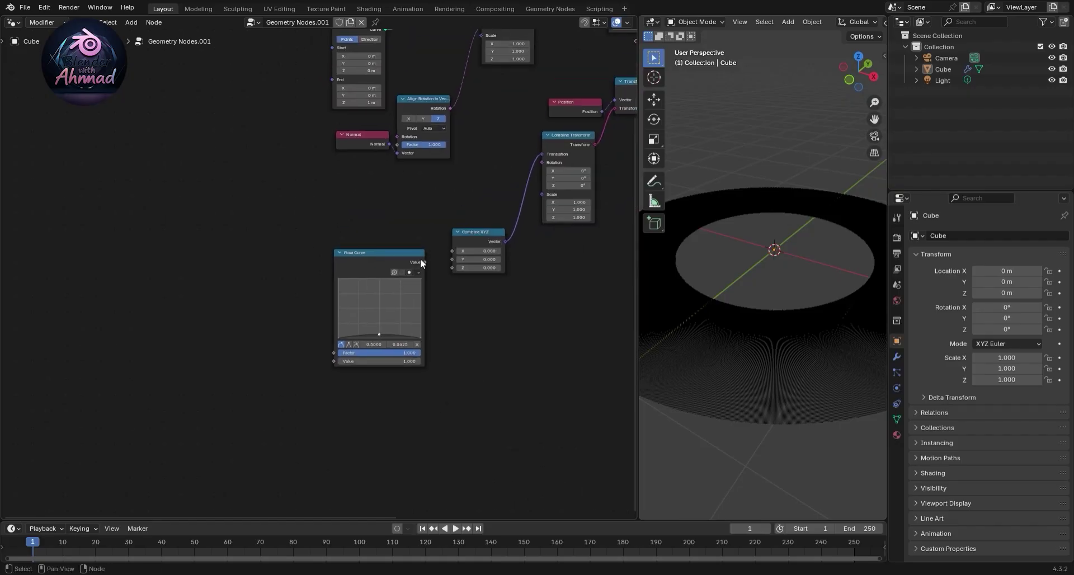
left_click_drag(452, 268, 391, 268)
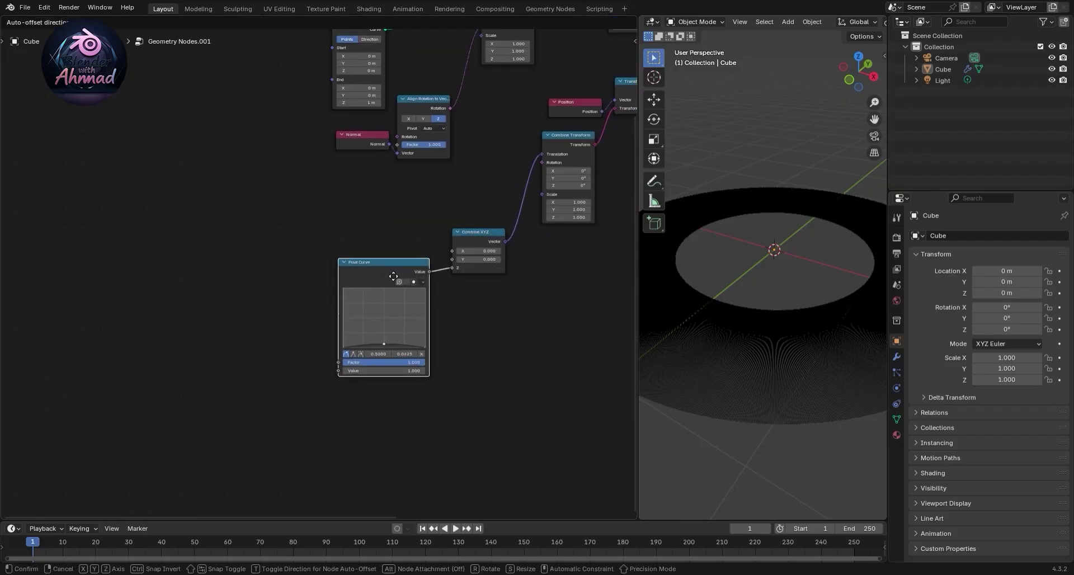
- Feed Spline Parameter's Factor into the Float Curve and check the shape in the 3D view
key("shift+a")
type("spline pa")
key("Return")
left_click(313, 365)
left_click_drag(312, 363, 343, 376)
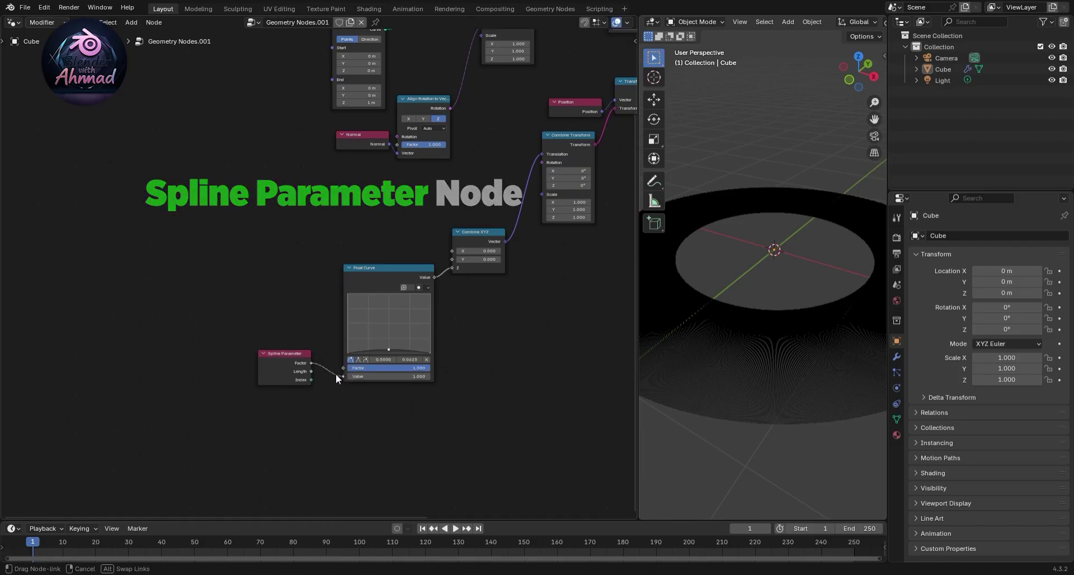
scroll(335, 374, "up", 2)
scroll(535, 382, "down", 3)
scroll(389, 408, "down", 3)
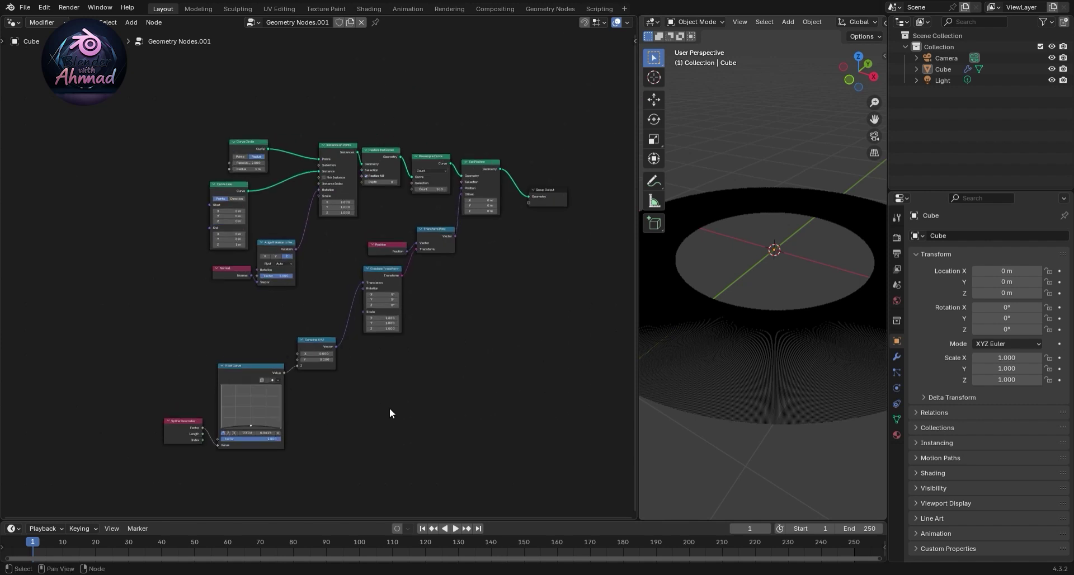
middle_click_drag(548, 323, 458, 370)
mouse_move(699, 347)
middle_mouse_down()
mouse_move(706, 317)
mouse_move(699, 358)
middle_mouse_up()
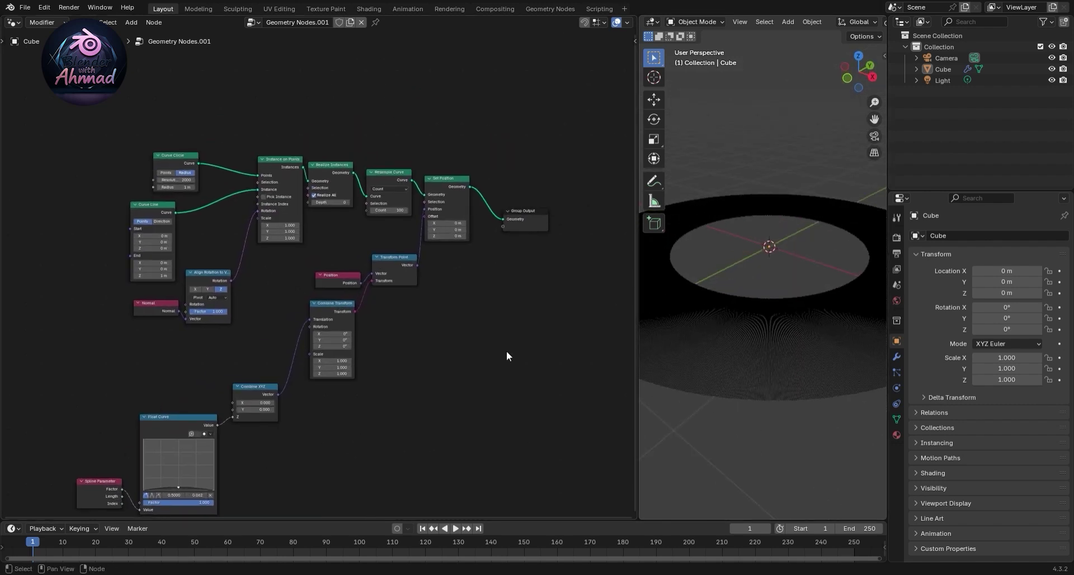
scroll(326, 388, "down", 2)
left_click_drag(171, 474, 476, 285)
- Move the lower node chain aside and add a Vector Math node set to Scale
key("g")
left_click(492, 340)
scroll(494, 340, "up", 2)
key("shift+a")
left_click(407, 290)
type("vector math")
key("Return")
left_click(418, 346)
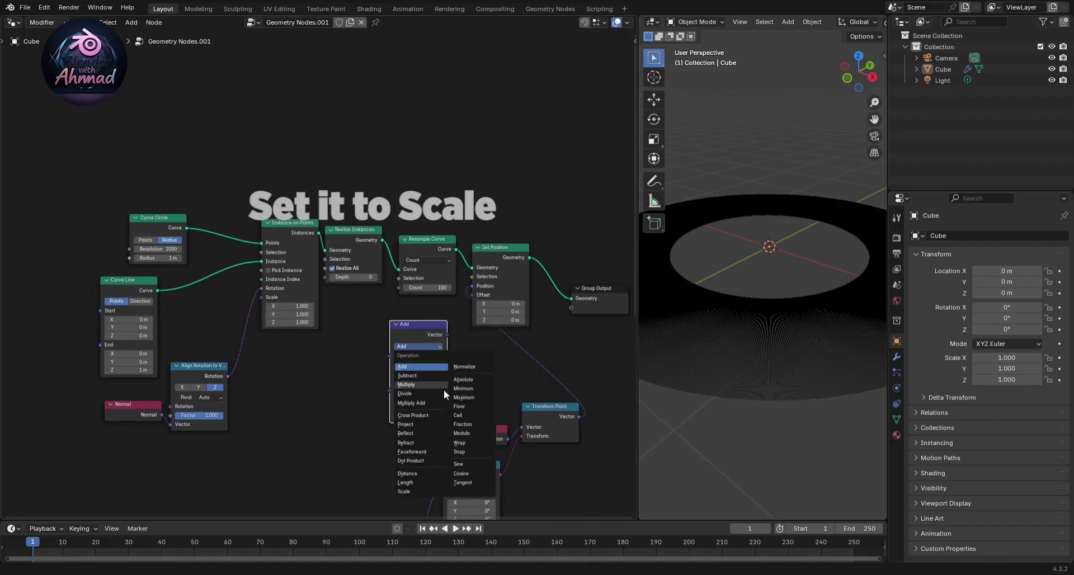
left_click(407, 491)
- Add a Noise Texture feeding its Color into the Scale node's Vector
key("shift+a")
type("noise")
key("Return")
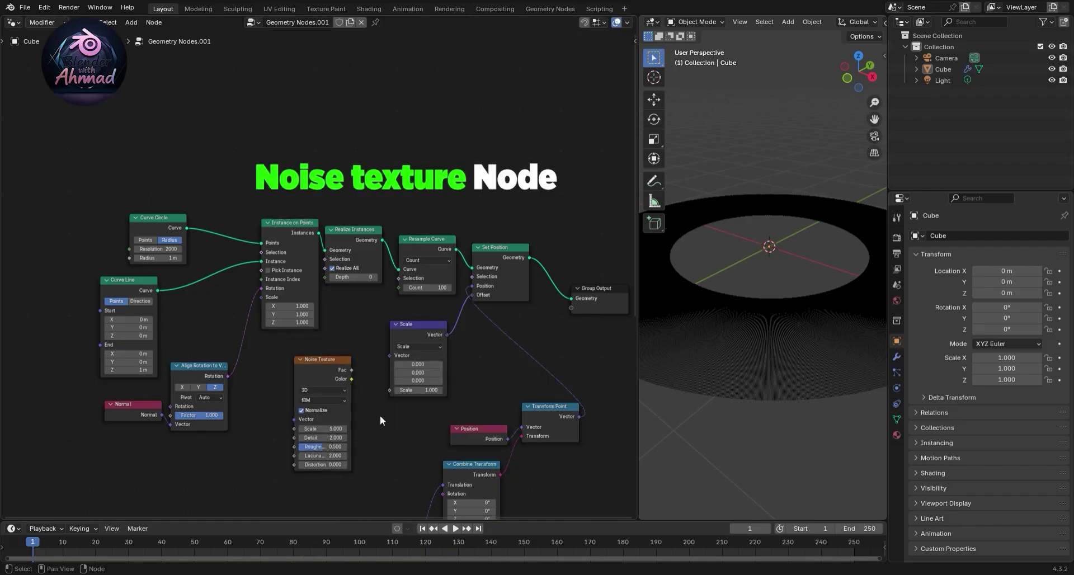
middle_click_drag(354, 387, 353, 358)
left_click_drag(354, 355, 392, 332)
scroll(469, 383, "up", 1)
scroll(741, 310, "down", 2)
middle_click_drag(476, 381, 511, 356)
- Make the noise 4D with Normalize off, W set to 5, and Scale 5
left_click(395, 327)
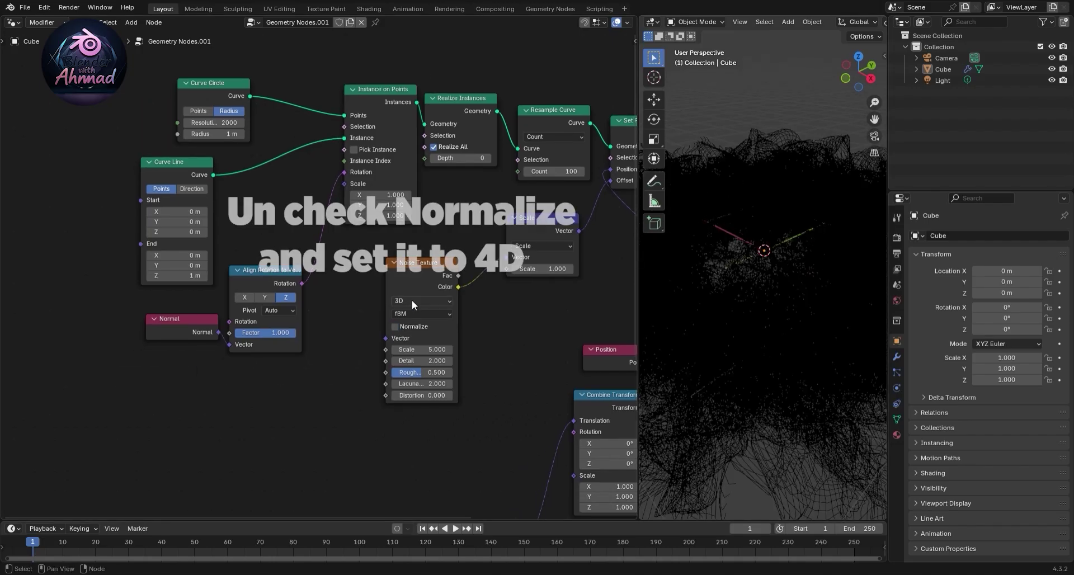
left_click(412, 301)
left_click(408, 361)
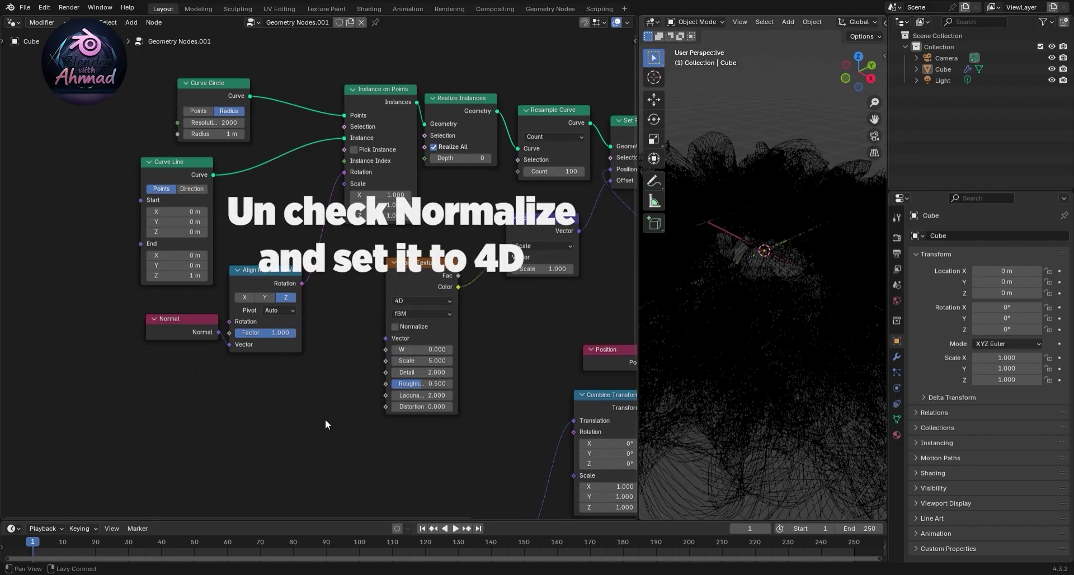
left_click(463, 331)
type("5")
key("Return")
double_click(466, 342)
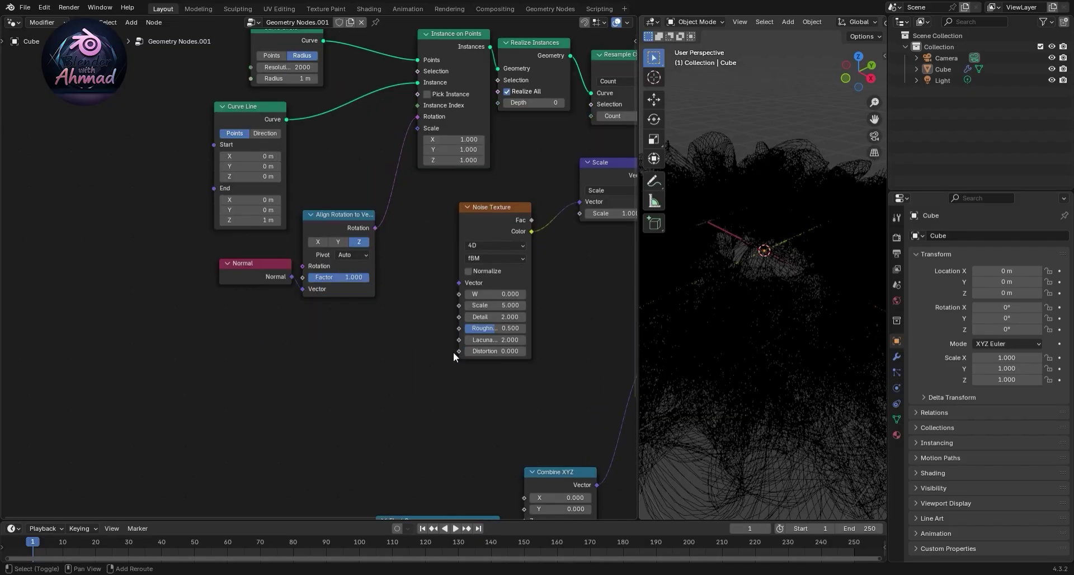
key("shift+a")
- Add an Evaluate on Domain node into the noise W input, set to Integer on the Spline domain
type("eval")
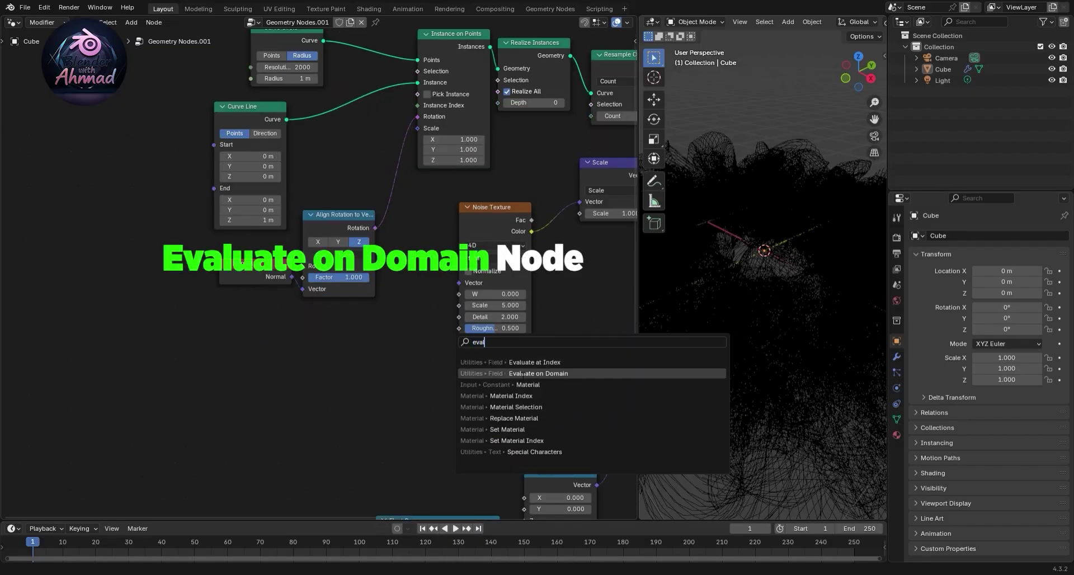
left_click(522, 374)
left_click(344, 342)
mouse_move(417, 360)
left_mouse_down()
mouse_move(461, 281)
mouse_move(459, 294)
left_mouse_up()
left_click_drag(387, 351, 387, 341)
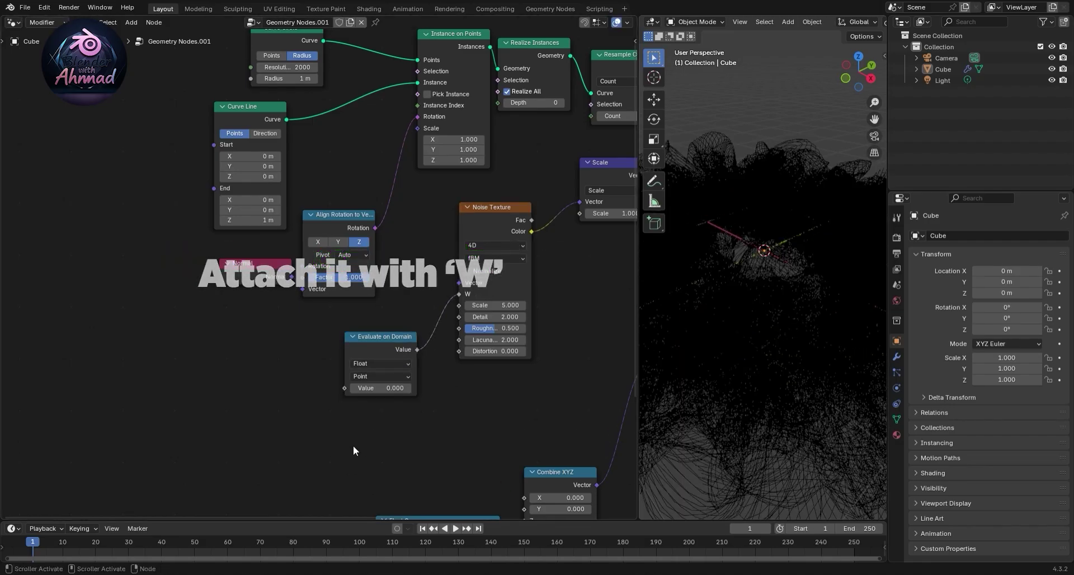
left_click(380, 364)
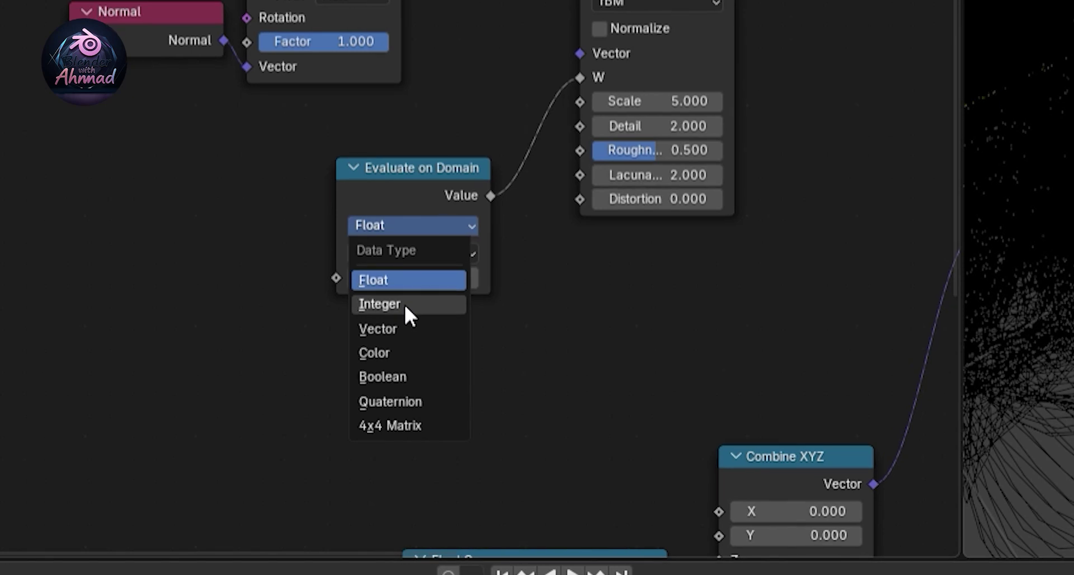
left_click(404, 303)
left_click(413, 253)
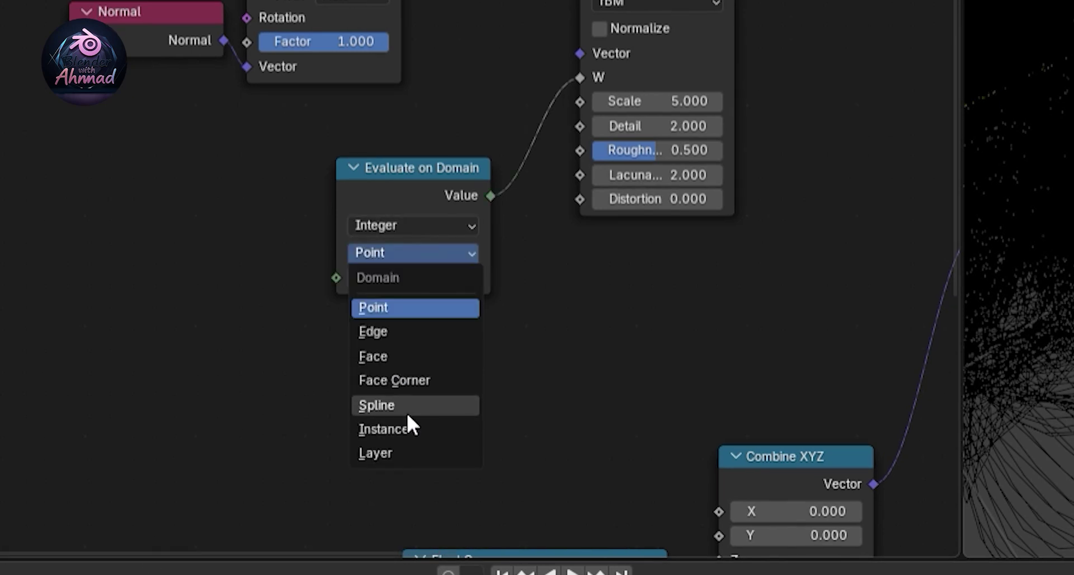
left_click(407, 414)
- Add a Random Value node set to Integer and feed it into Evaluate on Domain
key("shift+a")
type("random")
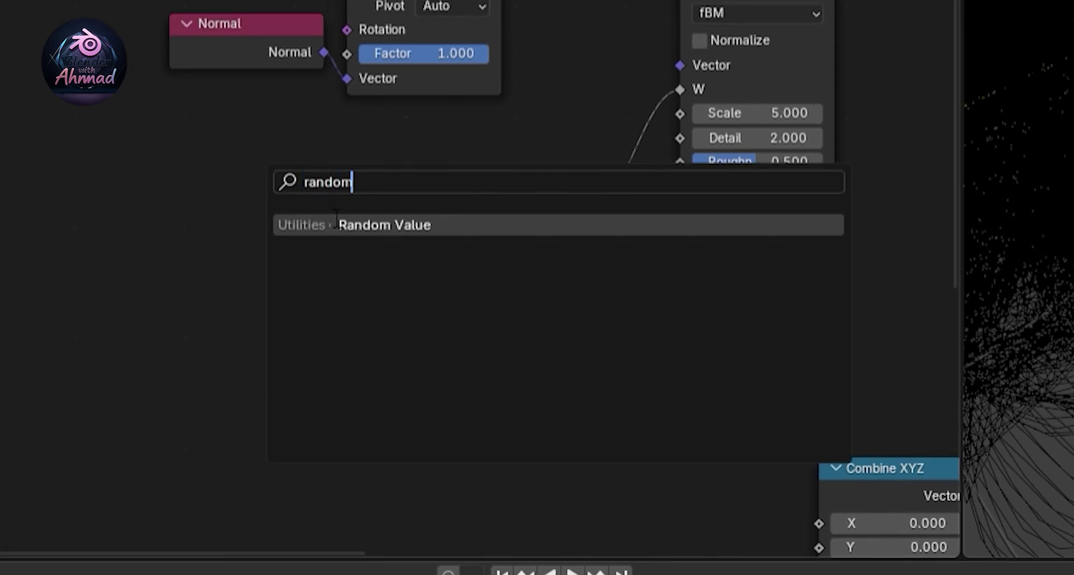
key("Return")
left_click_drag(427, 286, 436, 289)
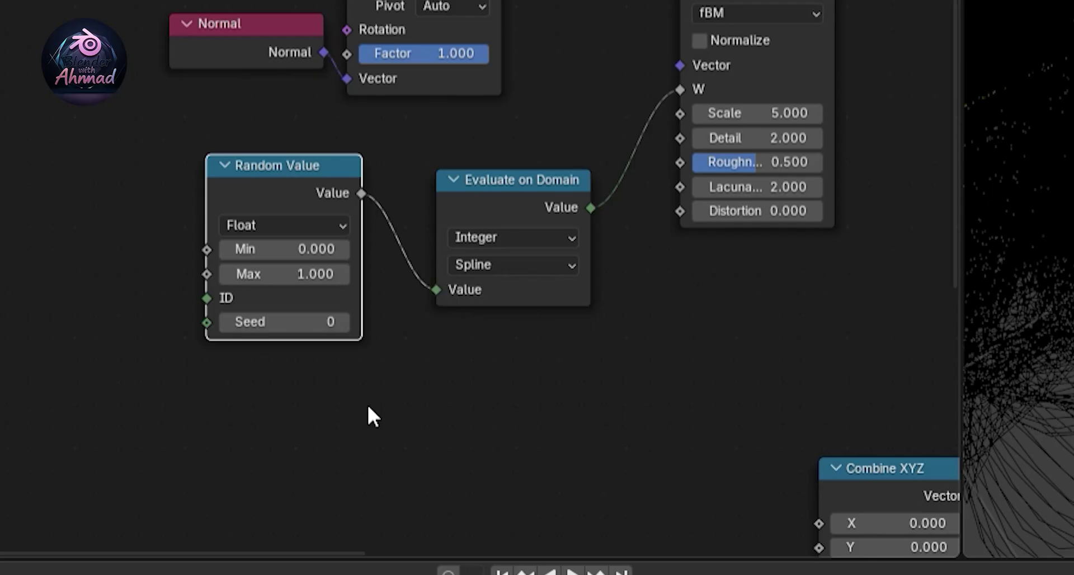
left_click(314, 228)
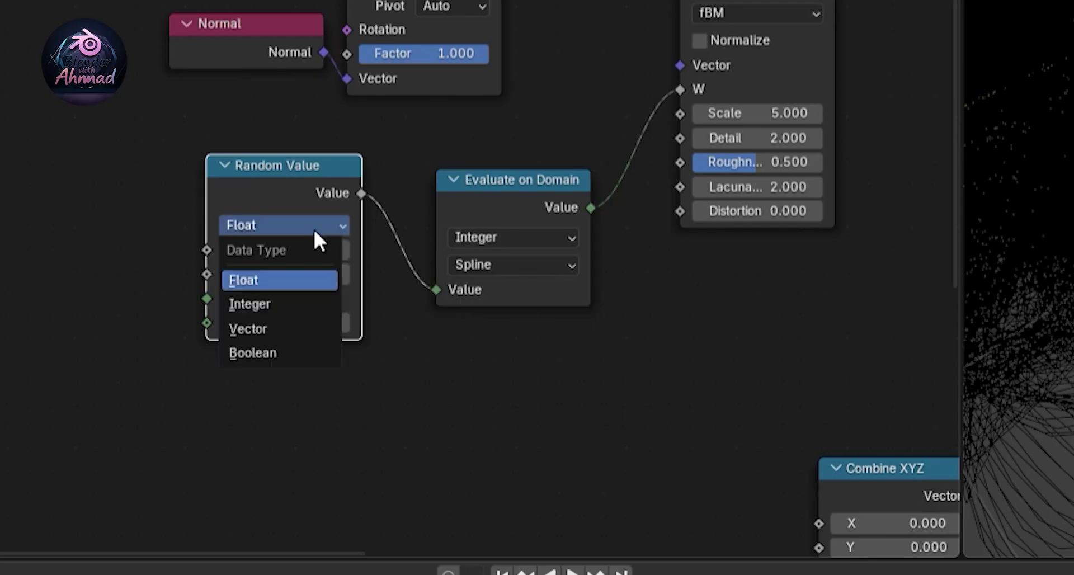
left_click(283, 304)
- Navigate the node editor to the Scale node and select its factor field
scroll(336, 335, "down", 3)
scroll(355, 288, "down", 2)
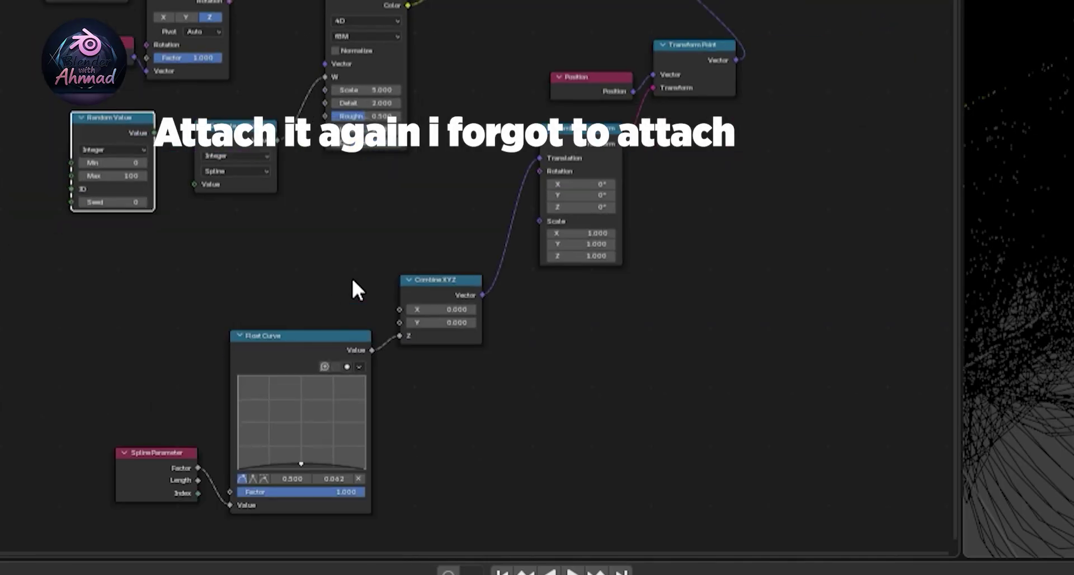
scroll(289, 318, "up", 2)
scroll(280, 341, "up", 2)
scroll(274, 348, "up", 1)
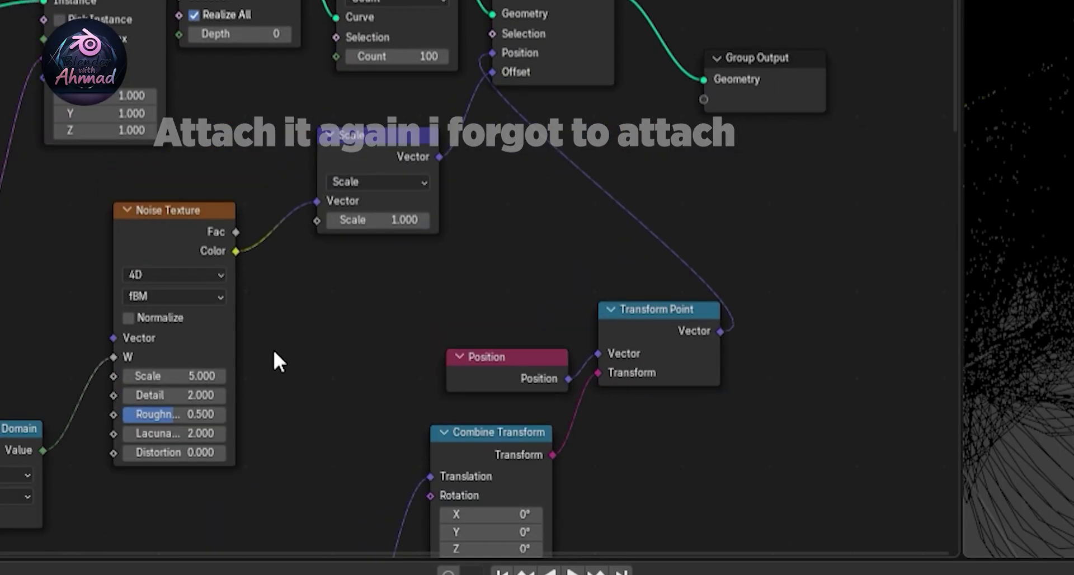
scroll(493, 269, "up", 3)
scroll(482, 280, "up", 1)
left_click(379, 292)
- Set the Scale node's factor to 0.02 and view the noisy ring from the side
key("BackSpace")
type(".02")
key("Return")
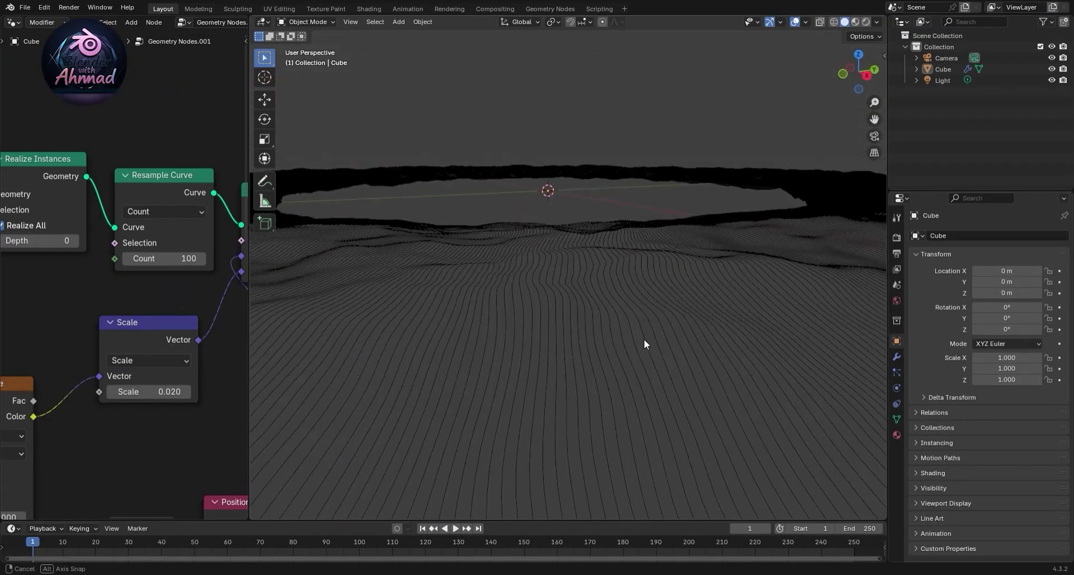
middle_click_drag(643, 339, 259, 256)
mouse_move(249, 258)
left_mouse_down()
mouse_move(591, 269)
mouse_move(405, 280)
left_mouse_up()
scroll(335, 279, "up", 2)
mouse_move(659, 300)
middle_mouse_down()
mouse_move(722, 309)
mouse_move(659, 334)
middle_mouse_up()
key("KP_3")
- Set the Curve Line End Z to -1 m
left_click(672, 298)
left_click(672, 300)
scroll(221, 330, "down", 2)
scroll(267, 397, "up", 3)
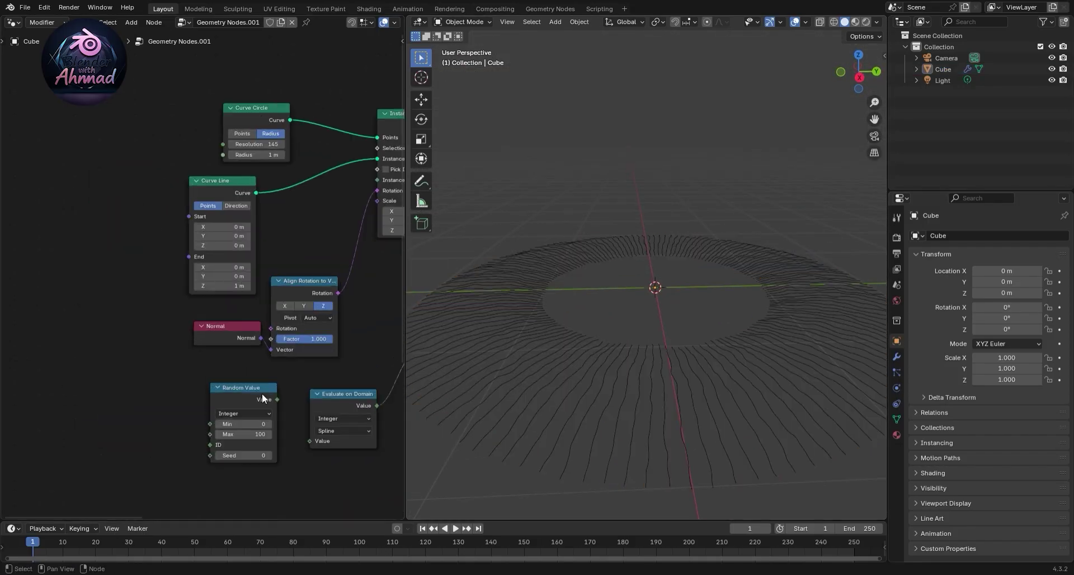
scroll(139, 344, "up", 1)
double_click(235, 323)
type("-1")
key("Return")
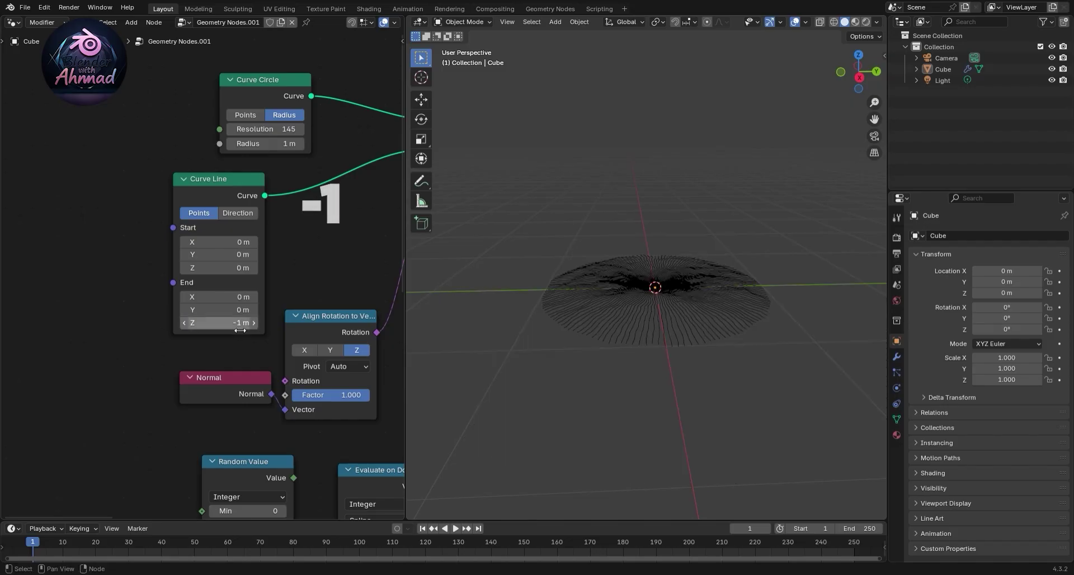
- Orbit and zoom the viewport to inspect the downward-flipped strands
mouse_move(670, 273)
middle_mouse_down()
mouse_move(740, 330)
mouse_move(737, 374)
mouse_move(751, 259)
mouse_move(666, 286)
mouse_move(747, 281)
mouse_move(796, 254)
mouse_move(755, 240)
mouse_move(713, 274)
mouse_move(723, 160)
mouse_move(706, 278)
middle_mouse_up()
left_click(713, 274)
left_click(723, 160)
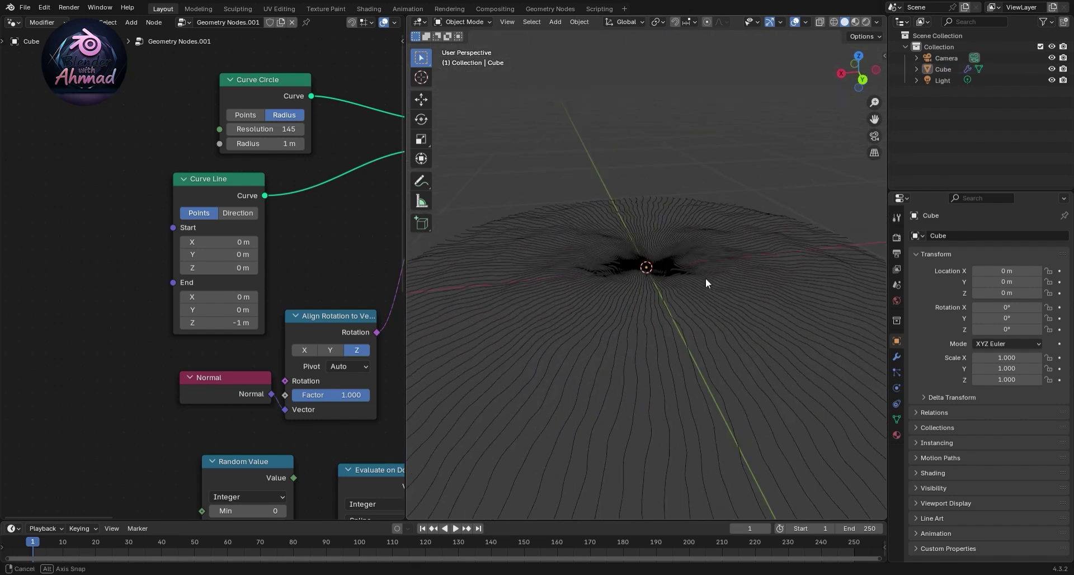
scroll(321, 277, "down", 3)
scroll(292, 254, "down", 2)
scroll(292, 254, "down", 3)
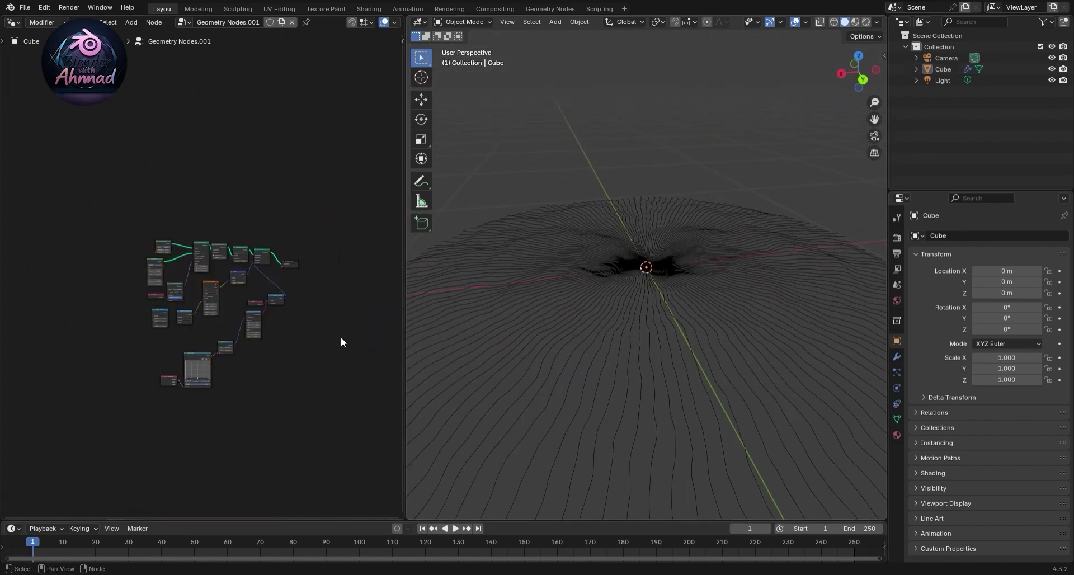
left_click_drag(302, 263, 294, 230)
- Cut the old tree's link to Group Output and move the whole tree to the lower left
right_click_drag(294, 230, 306, 282, "ctrl")
left_click_drag(75, 204, 273, 431)
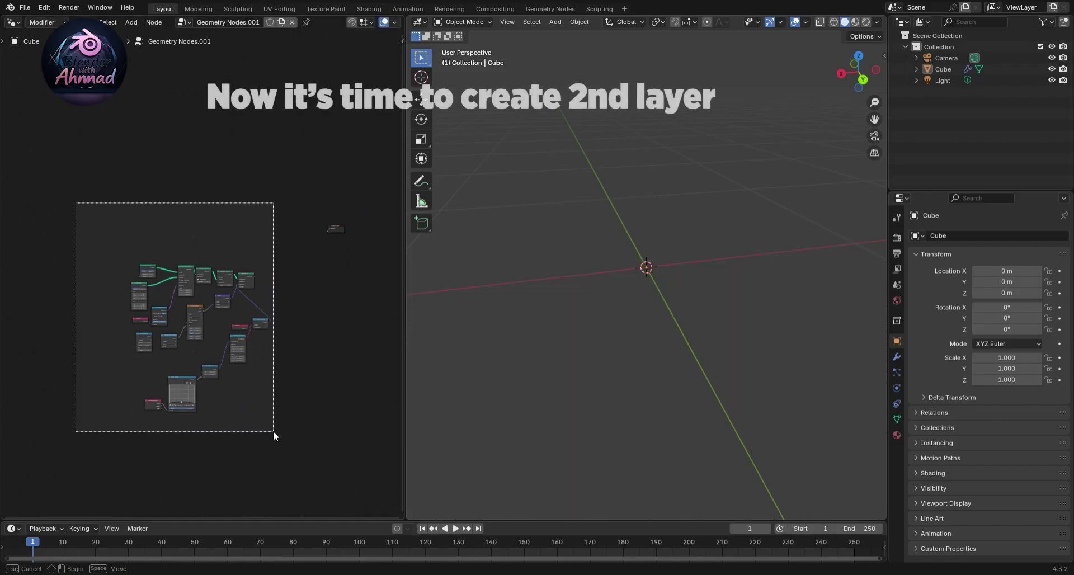
key("g")
left_click(250, 400)
scroll(222, 336, "up", 2)
scroll(197, 357, "up", 1)
scroll(257, 352, "down", 4)
scroll(211, 352, "down", 1)
scroll(210, 351, "up", 3)
scroll(250, 347, "up", 2)
- Add a Points node with Count 1000 connected to Group Output
key("shift+a")
type("points")
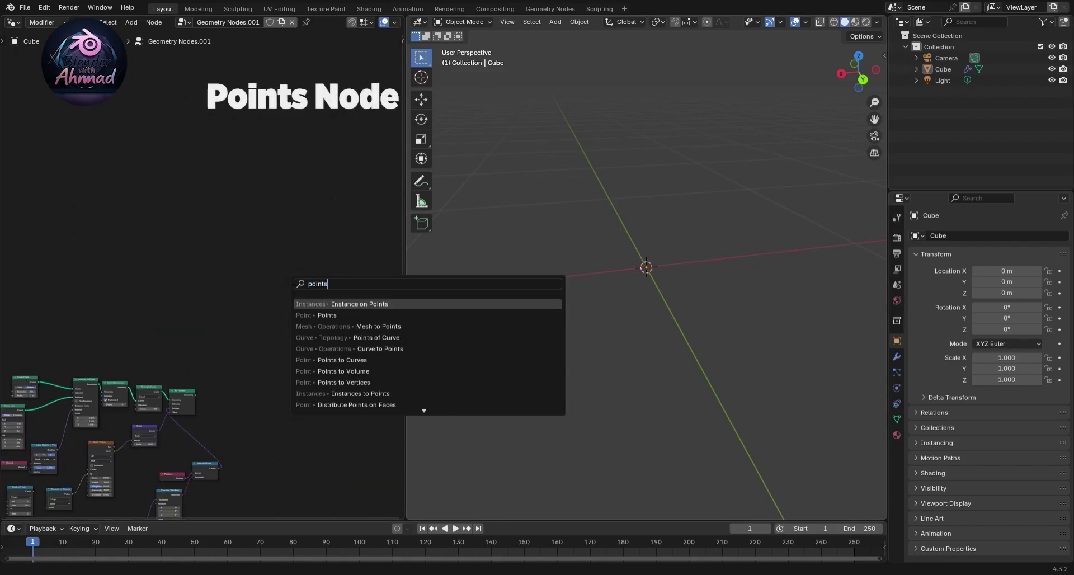
key("Return")
scroll(360, 336, "up", 2)
left_click_drag(404, 277, 718, 268)
left_click_drag(384, 250, 570, 313)
middle_click_drag(569, 313, 528, 313)
scroll(365, 273, "up", 2)
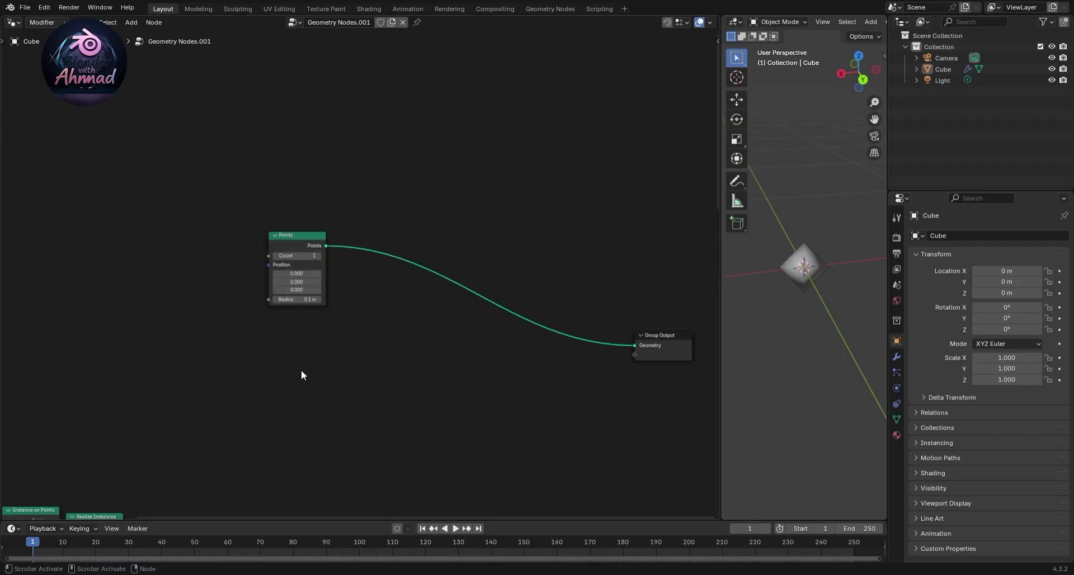
left_click(296, 256)
type("1000")
key("Return")
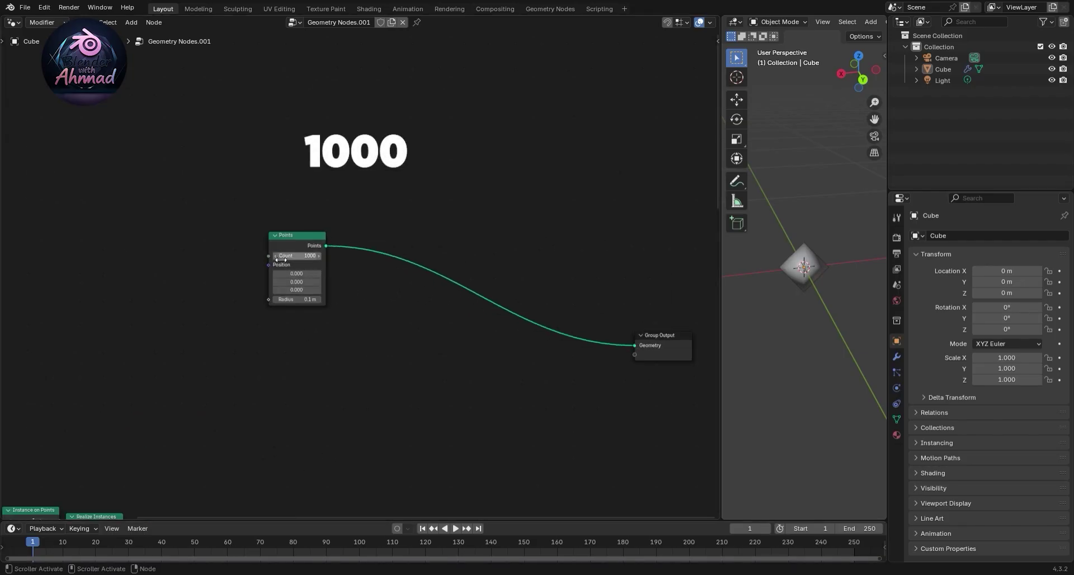
- Insert a Set Position node between Points and Group Output
key("shift+a")
type("set pos")
key("Return")
left_click(486, 305)
left_click_drag(476, 309, 337, 260)
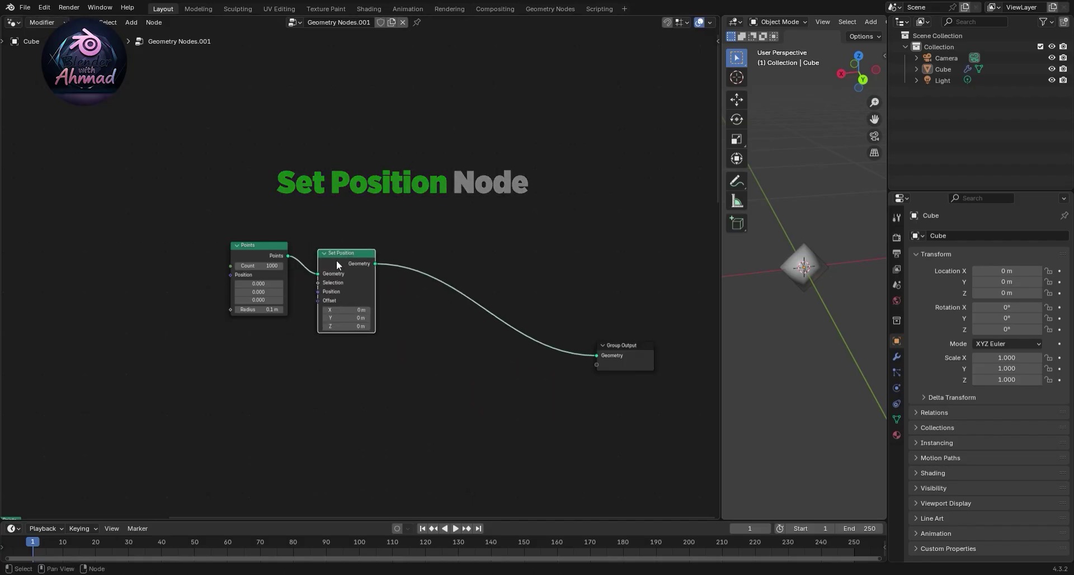
- Add a Set ID node just before Group Output
key("shift+a")
type("set")
key("Down")
key("Down")
key("Return")
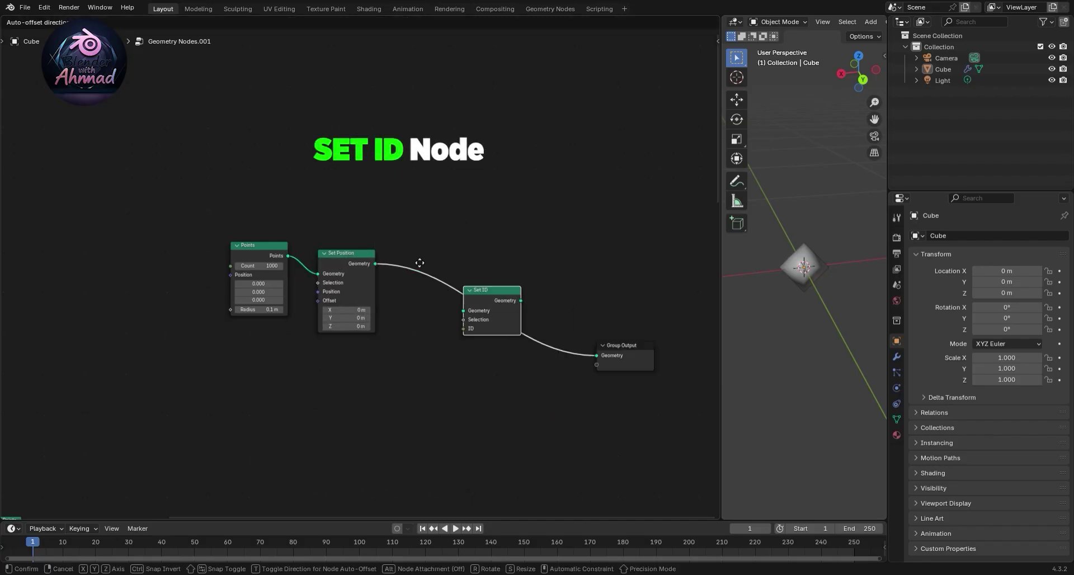
left_click(392, 269)
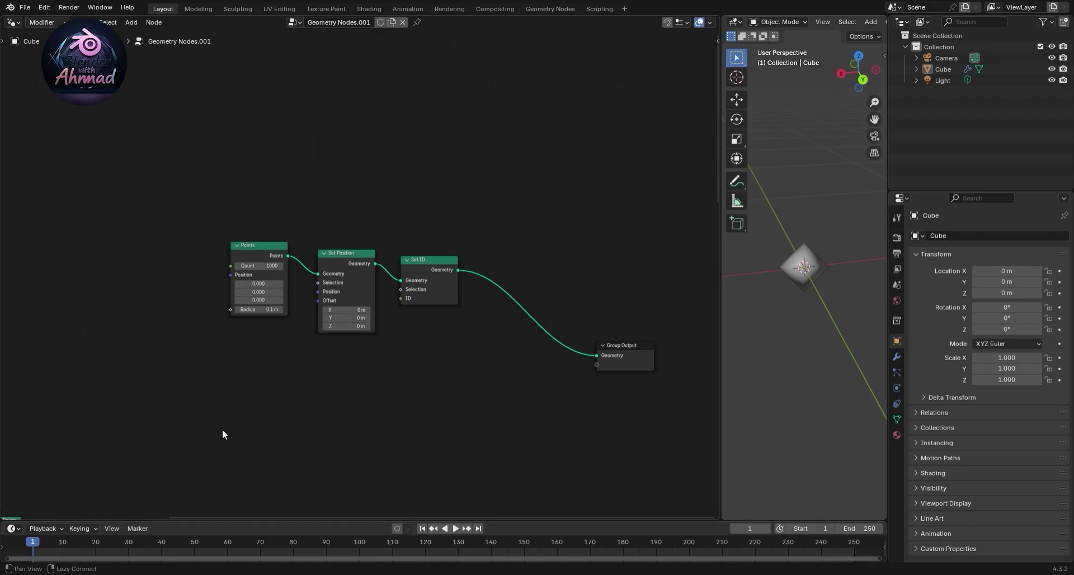
- Add a Sample Curve node below Points, feeding its Position into Set Position
middle_click_drag(242, 426, 361, 391)
key("shift+a")
type("sample c")
key("Return")
left_click(394, 309)
left_click_drag(394, 315, 438, 257)
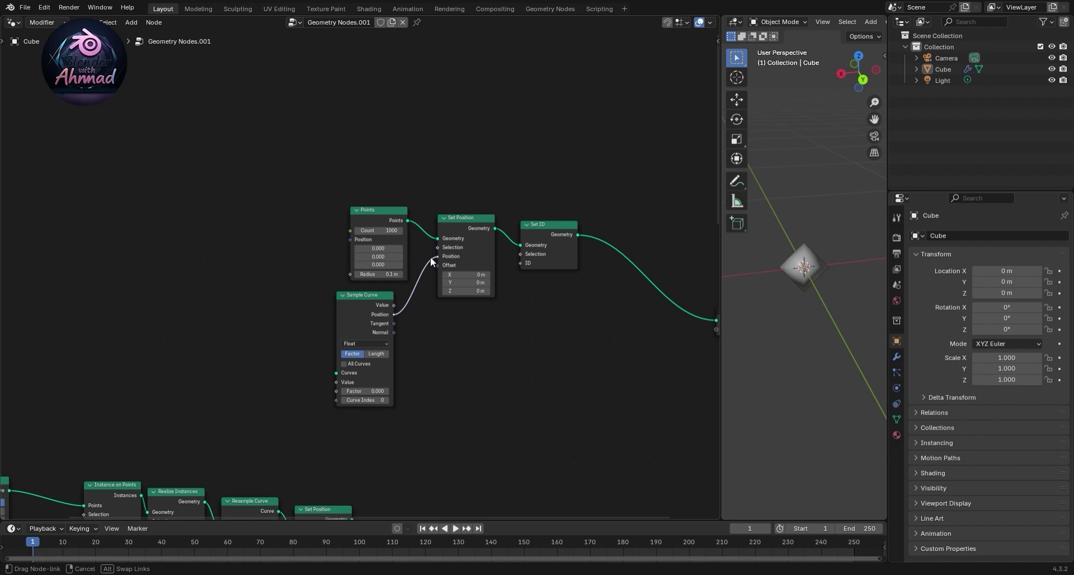
middle_click_drag(455, 424, 532, 408)
- Add a Random Value node driving the Sample Curve Factor
key("shift+a")
type("random v")
key("Return")
left_click(317, 286)
mouse_move(375, 301)
left_mouse_down()
mouse_move(406, 382)
mouse_move(414, 376)
left_mouse_up()
- Add a Curve Circle with Resolution 170 into Sample Curve's Curves input
key("shift+a")
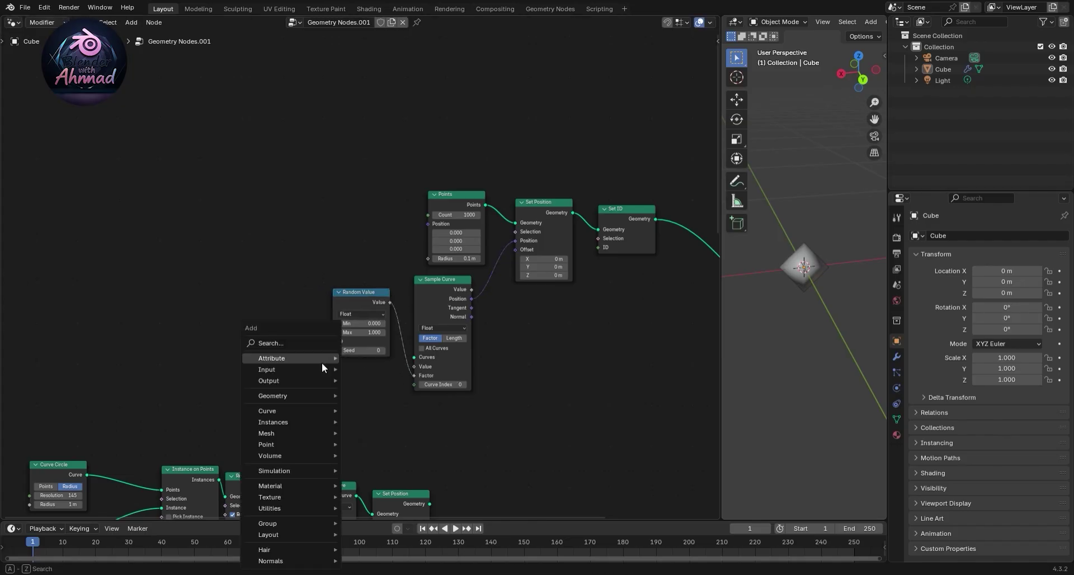
type("curve circle")
key("Return")
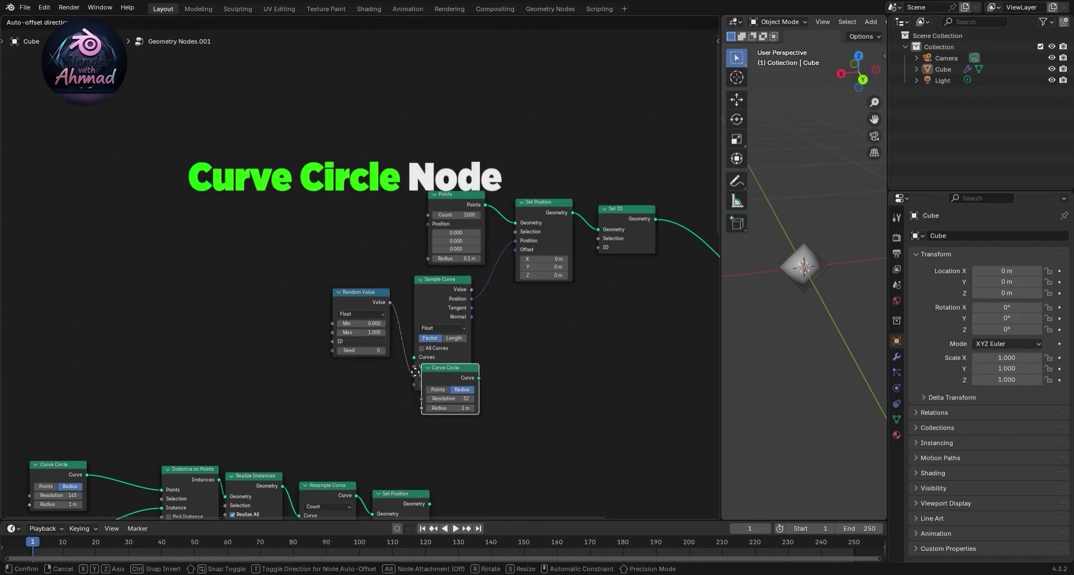
left_click(391, 404)
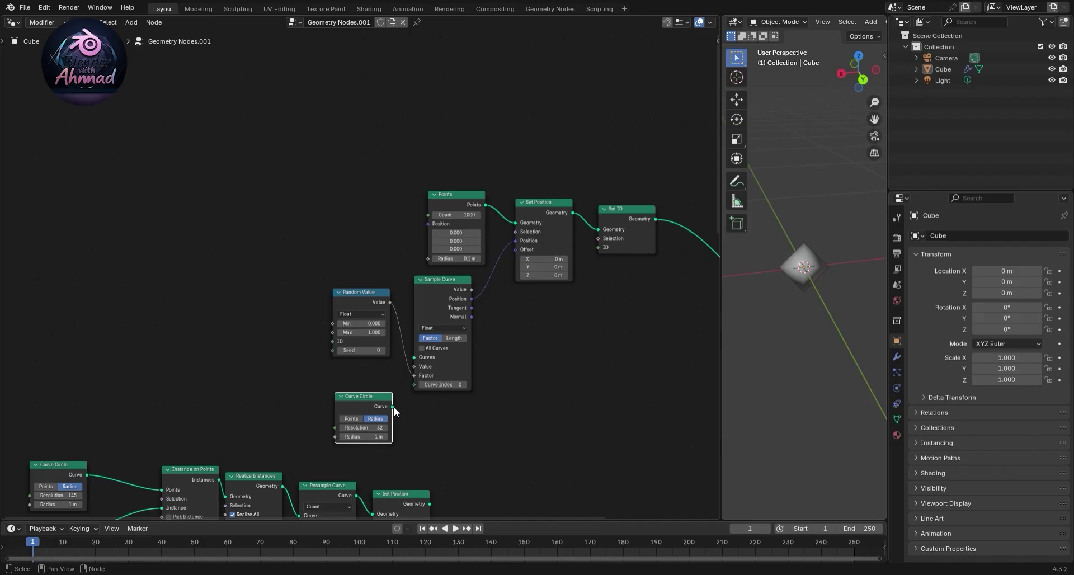
left_click_drag(392, 406, 414, 357)
scroll(448, 414, "up", 1)
scroll(381, 466, "up", 1)
double_click(341, 425)
type("170")
key("Return")
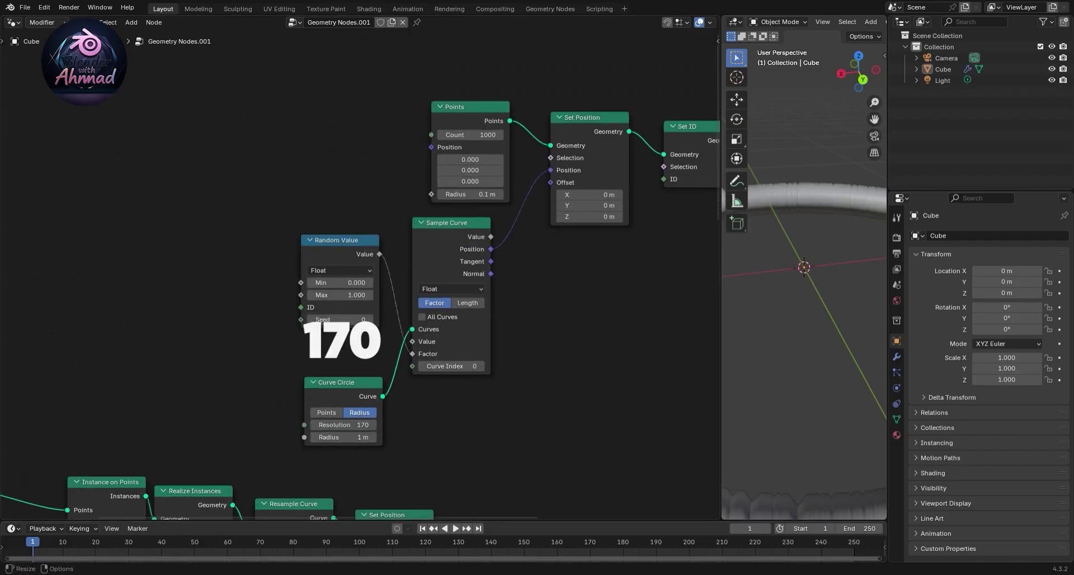
- Zoom out and box-select the lower cluster of nodes
scroll(508, 371, "down", 5)
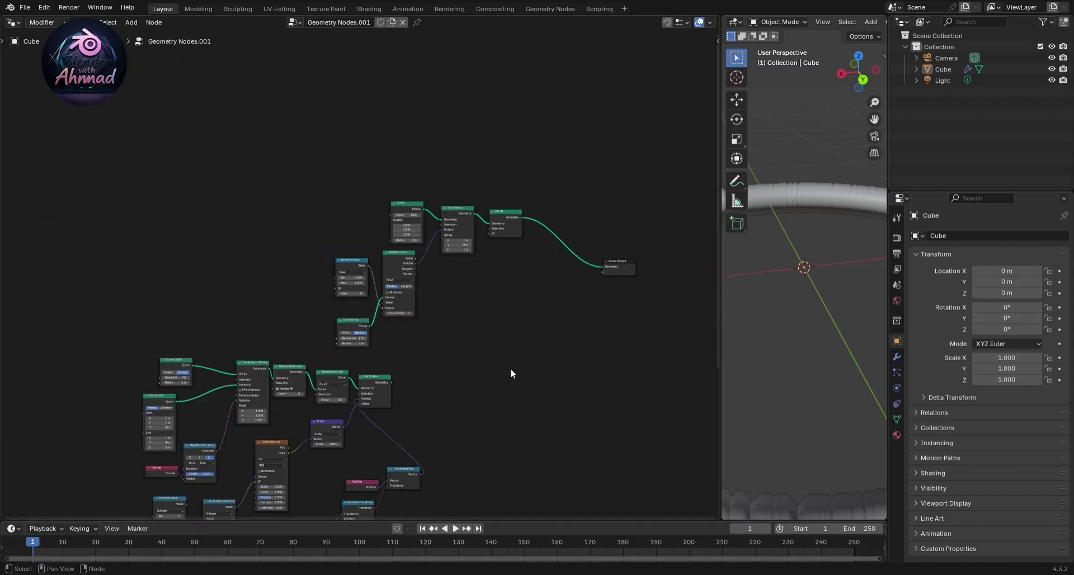
scroll(511, 368, "down", 2)
left_click_drag(440, 477, 240, 354)
scroll(397, 407, "up", 2)
scroll(475, 410, "up", 2)
scroll(499, 316, "up", 2)
key("shift+a")
key("shift+a")
- Insert a Repeat zone after Set ID and connect its output to Group Output
type("repeat")
key("Return")
left_click(464, 223)
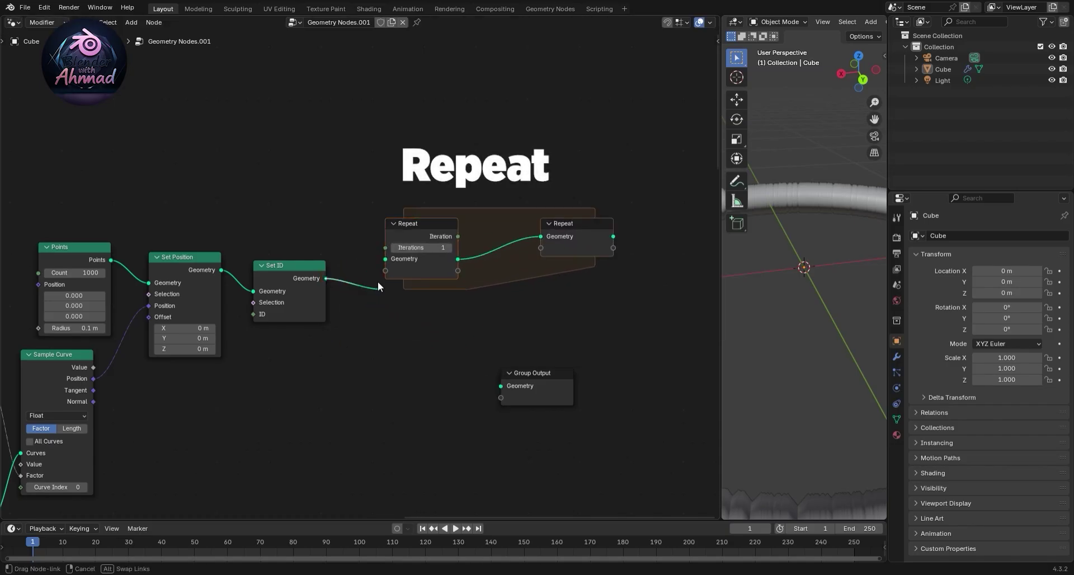
mouse_move(614, 236)
left_mouse_down()
mouse_move(532, 387)
mouse_move(665, 188)
left_mouse_up()
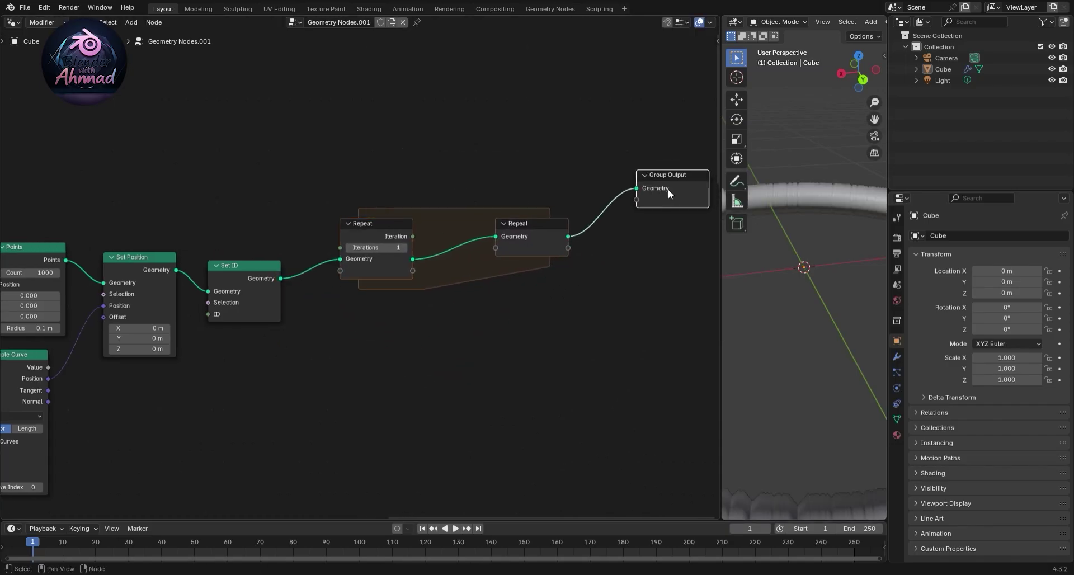
middle_click_drag(506, 129, 471, 183)
left_click_drag(420, 275, 393, 334)
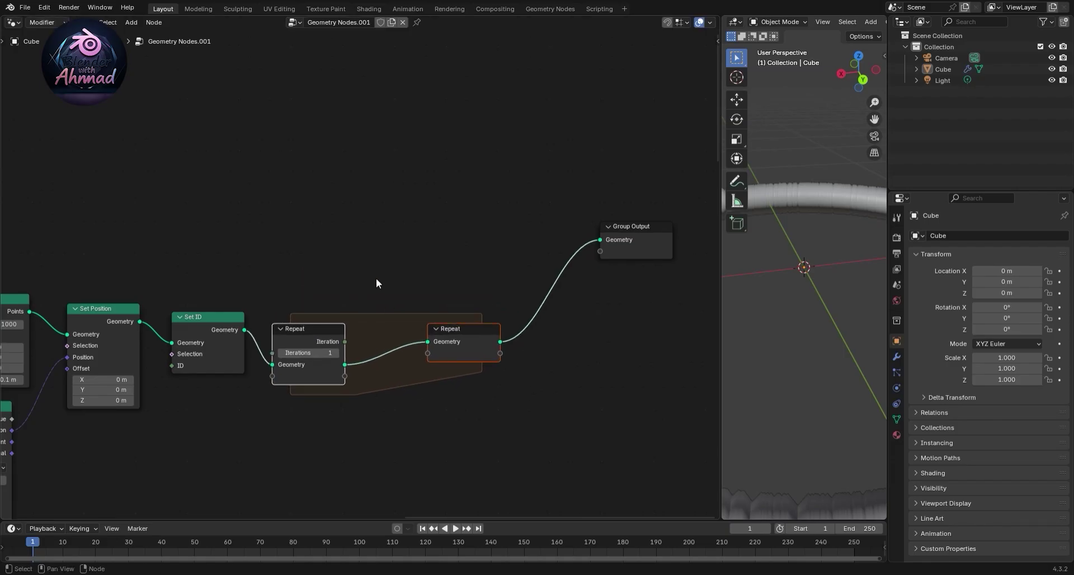
- Add a Set Position node inside the Repeat zone
scroll(344, 457, "left", 3, "ctrl")
key("shift+a")
left_click(525, 275)
type("set pos")
key("Return")
left_click(532, 442)
middle_click_drag(531, 442, 527, 389)
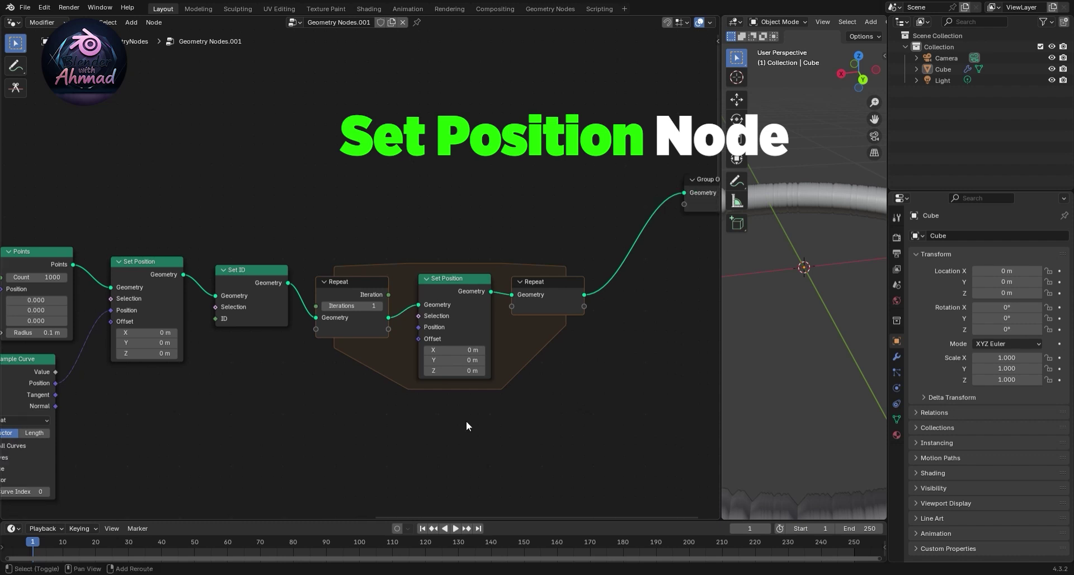
- Feed Set Position's Offset from a Vector Math Scale node with factor 0.01
key("shift+a")
type("ve")
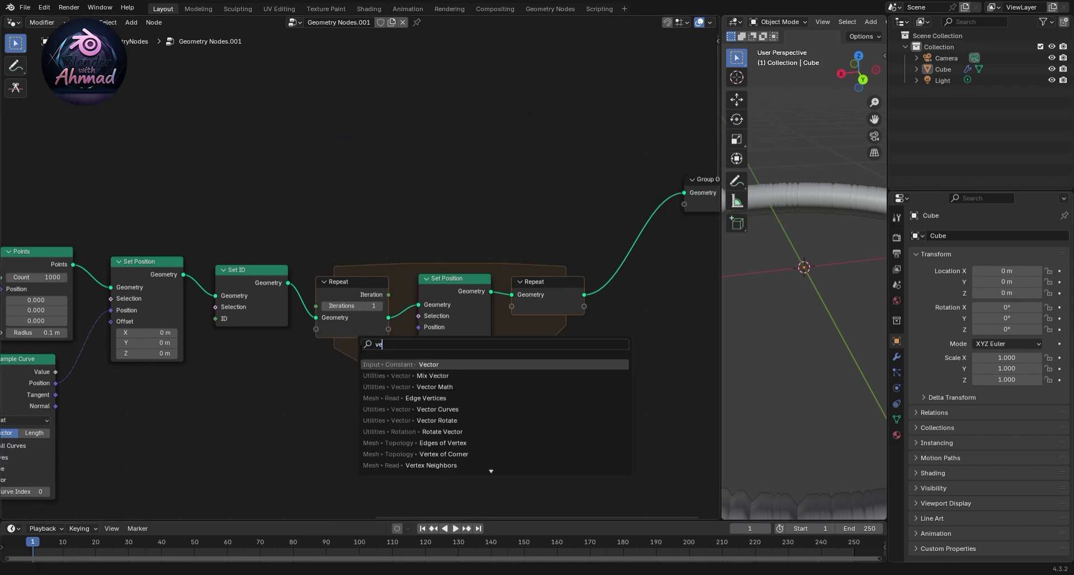
type("ctor ma")
key("Return")
left_click(357, 408)
left_click(358, 410)
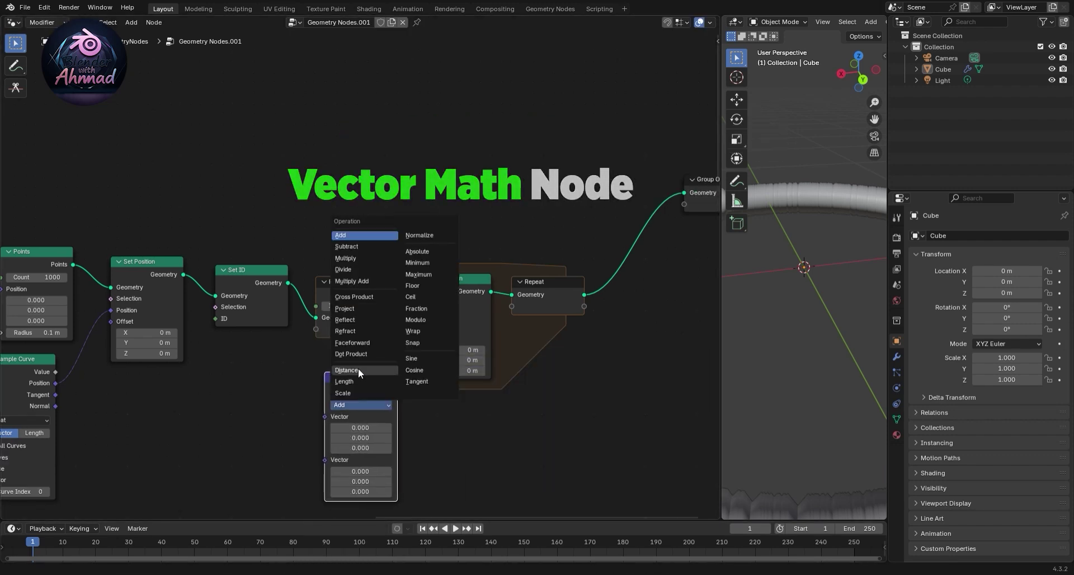
left_click(358, 387)
left_click_drag(418, 339, 398, 390)
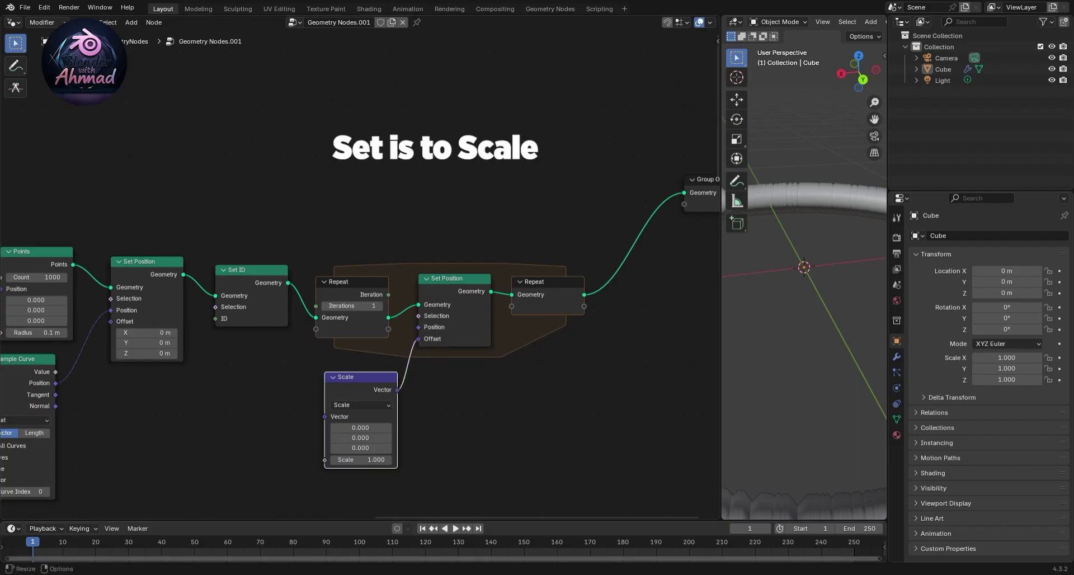
left_click(360, 459)
type("0.01")
key("Return")
- Duplicate the Scale node as an Add node feeding Scale's Vector input
middle_click_drag(366, 388, 444, 288)
key("g")
left_click(389, 404)
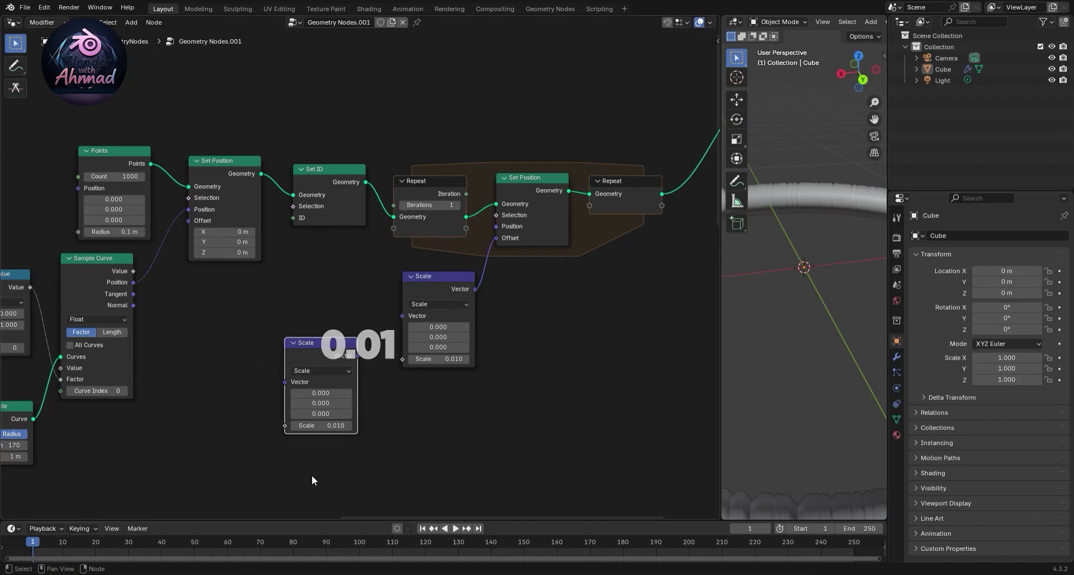
left_click(345, 372)
left_click(337, 401)
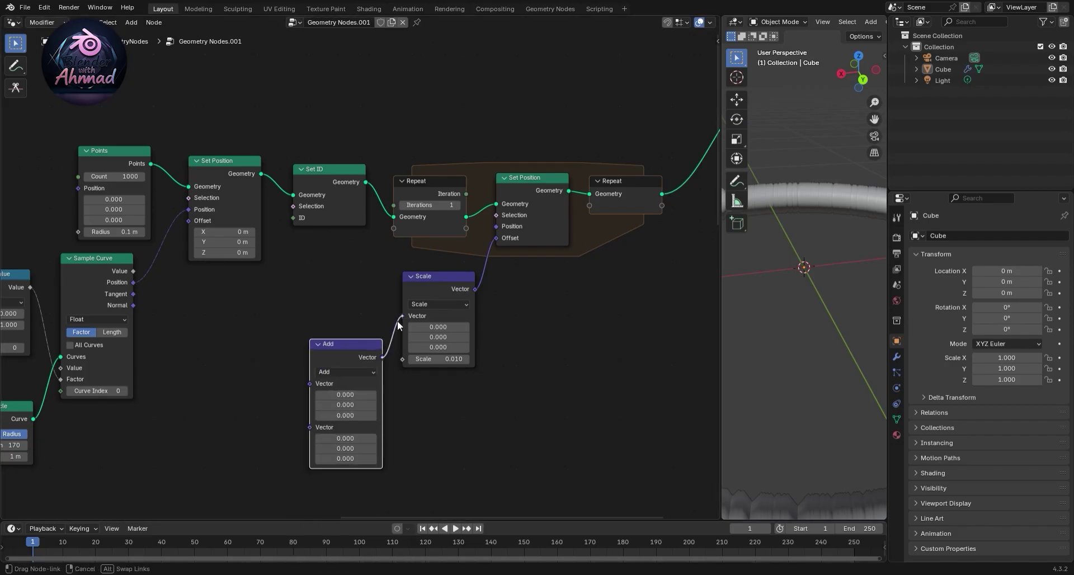
left_click_drag(382, 357, 402, 315)
- Duplicate the Add node as a Multiply node feeding Add's second Vector
key("shift+d")
left_click(278, 374)
left_click(250, 376)
left_click(237, 424)
left_click_drag(277, 361, 310, 394)
middle_click_drag(398, 419, 532, 380)
- Feed a Noise Texture's Color into Multiply, with Multiply's other vector set to 1, 1
key("shift+a")
type("noise")
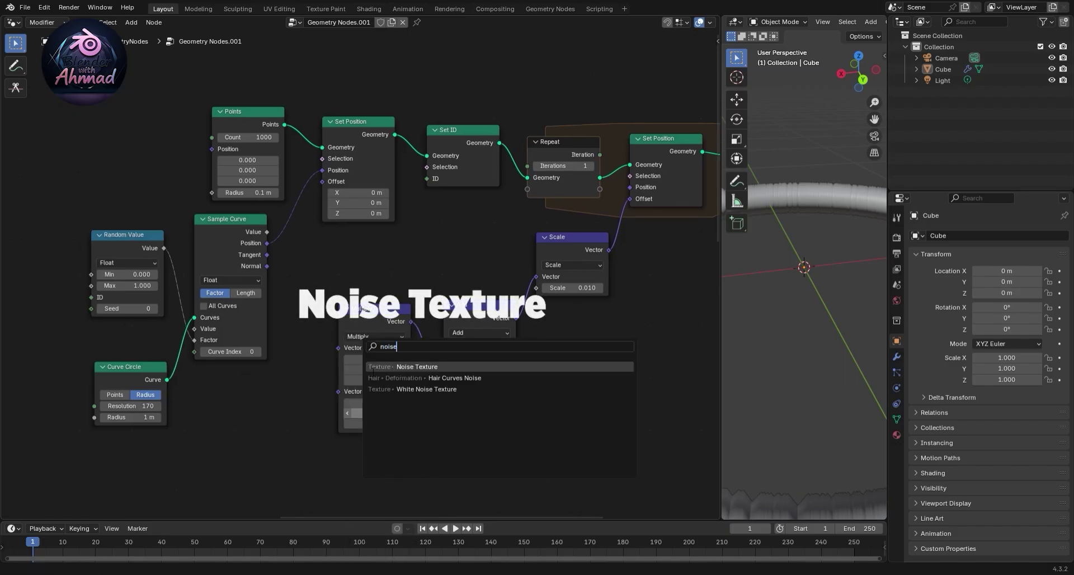
left_click(373, 367)
left_click(219, 380)
mouse_move(292, 409)
left_mouse_down()
mouse_move(337, 348)
mouse_move(379, 380)
left_mouse_up()
type("1")
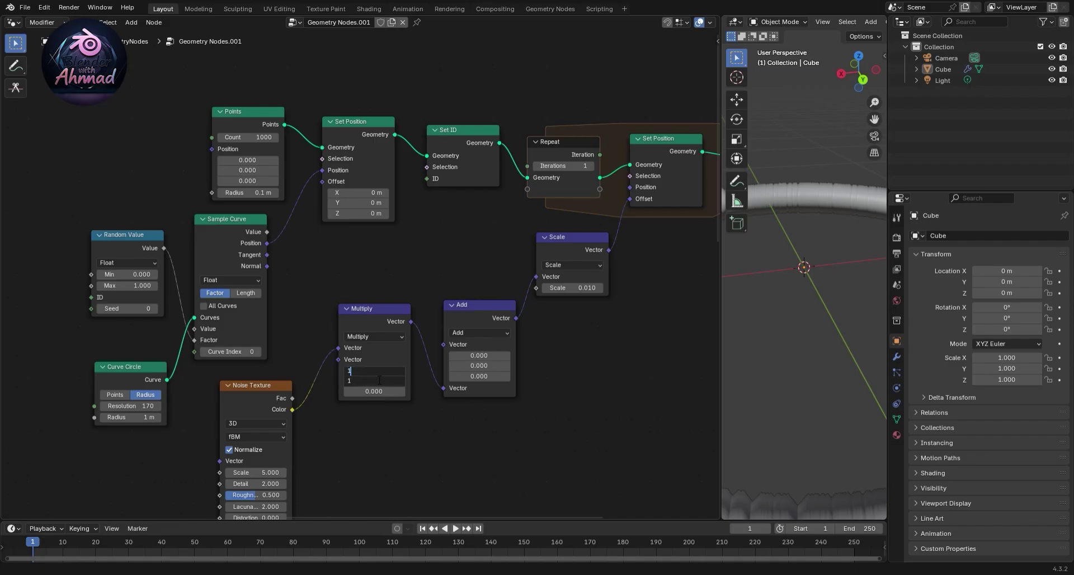
key("Return")
- Move the curve-sampling nodes aside and turn off Normalize on the Noise Texture
key("g")
mouse_move(82, 207)
left_mouse_down()
mouse_move(269, 369)
mouse_move(256, 308)
left_mouse_up()
left_click(256, 384)
scroll(314, 459, "up", 1)
middle_click_drag(314, 459, 402, 425)
left_click(293, 321)
left_click(330, 360)
key("Escape")
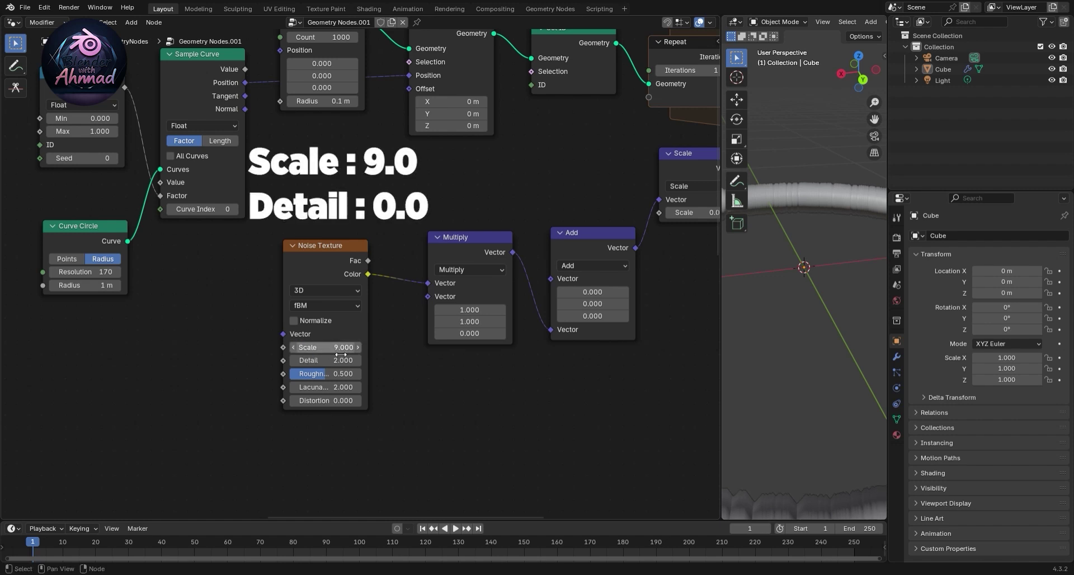
- Add a Vector Math Subtract node feeding Add's first Vector input
middle_click_drag(448, 333, 379, 331)
key("shift+a")
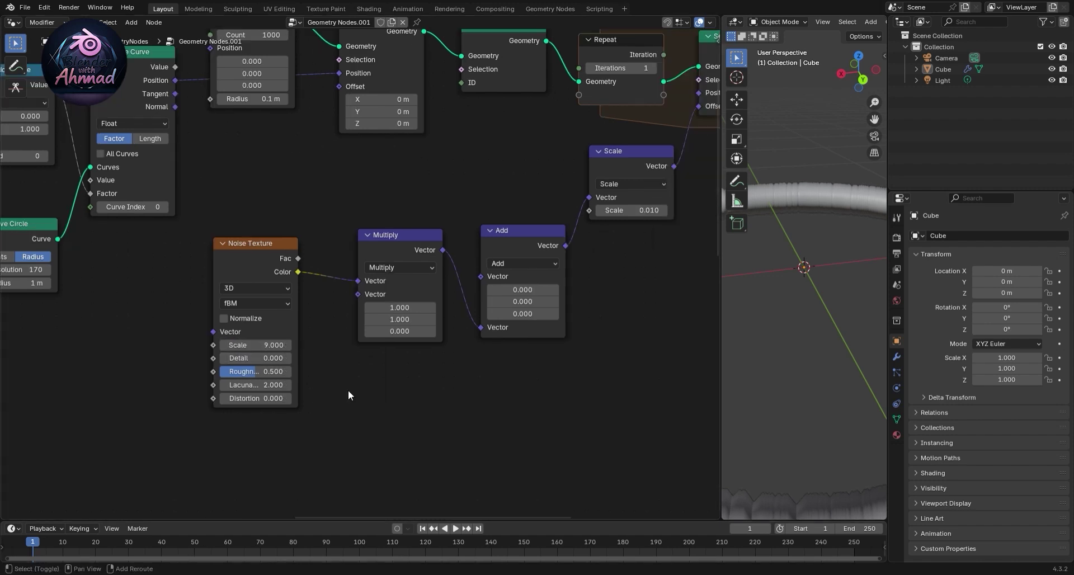
type("multiply")
key("Return")
left_click(317, 447)
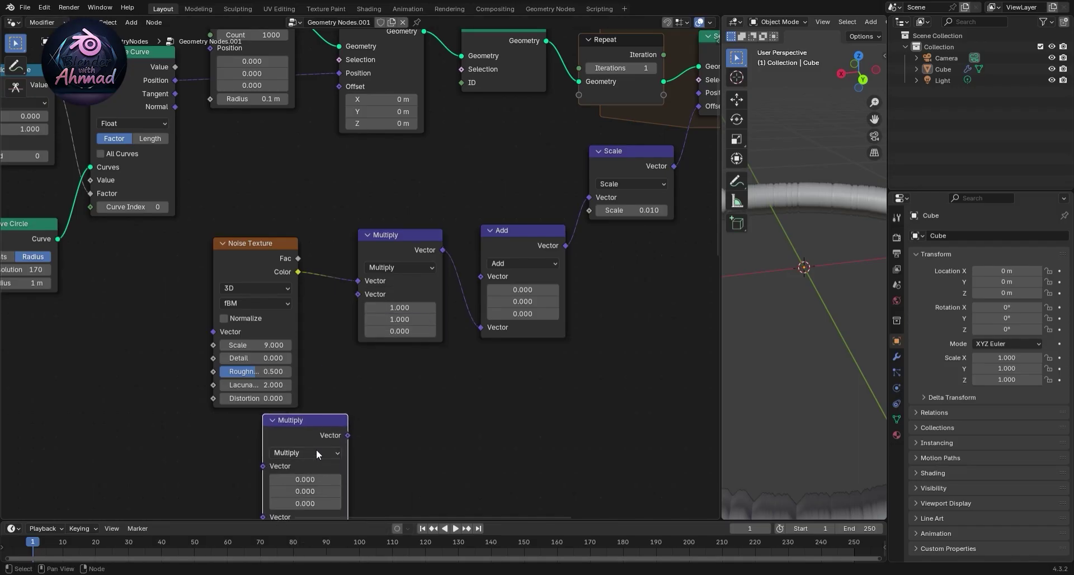
left_click(316, 448)
left_click(305, 270)
middle_click_drag(304, 269, 305, 212)
mouse_move(350, 392)
left_mouse_down()
mouse_move(278, 392)
mouse_move(359, 237)
left_mouse_up()
right_click_drag(285, 357, 311, 359, "ctrl")
left_click_drag(277, 386, 483, 219)
left_click_drag(263, 436, 337, 437)
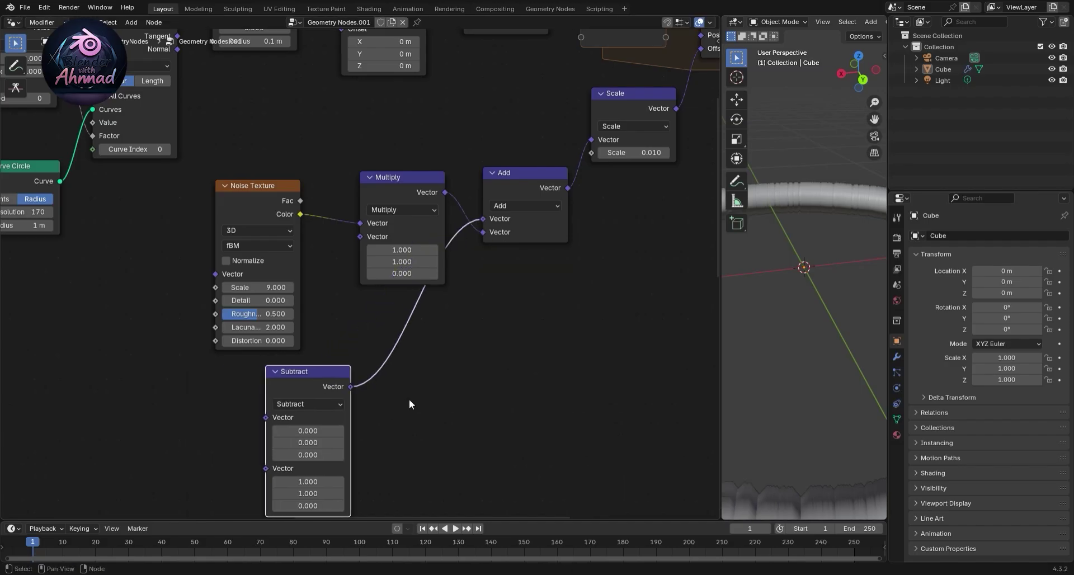
- Add a Position node to the tree
scroll(410, 404, "down", 2)
key("shift+a")
type("pos")
key("Return")
left_click(296, 383)
mouse_move(596, 326)
middle_mouse_down()
mouse_move(283, 382)
mouse_move(438, 304)
middle_mouse_up()
- Insert a Set Point Radius node with radius 0.01 m between Repeat and Group Output
key("shift+a")
type("set point")
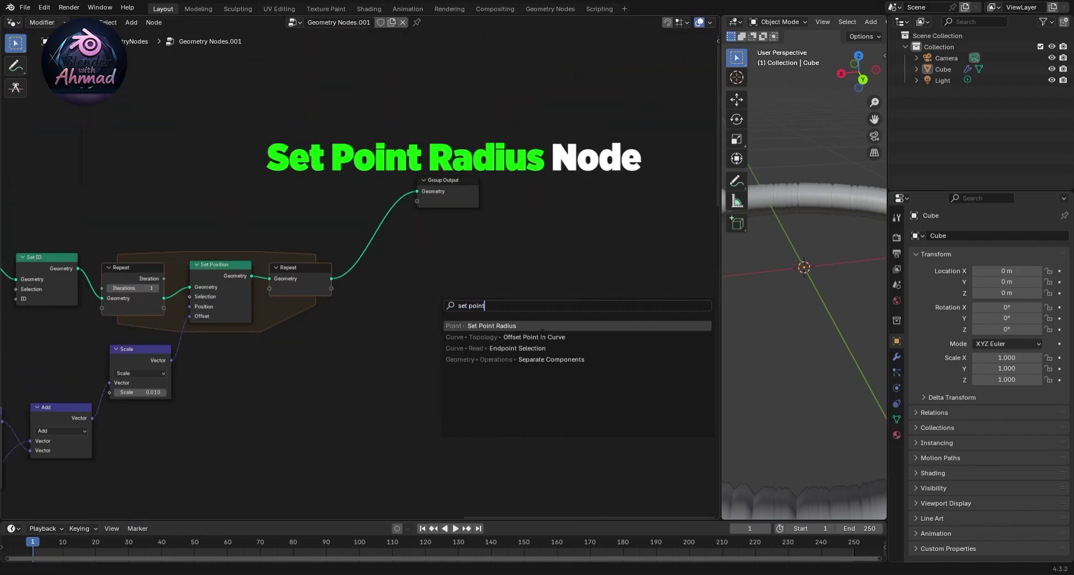
key("Return")
left_click(415, 293)
left_click(389, 294)
type("0.01")
key("Return")
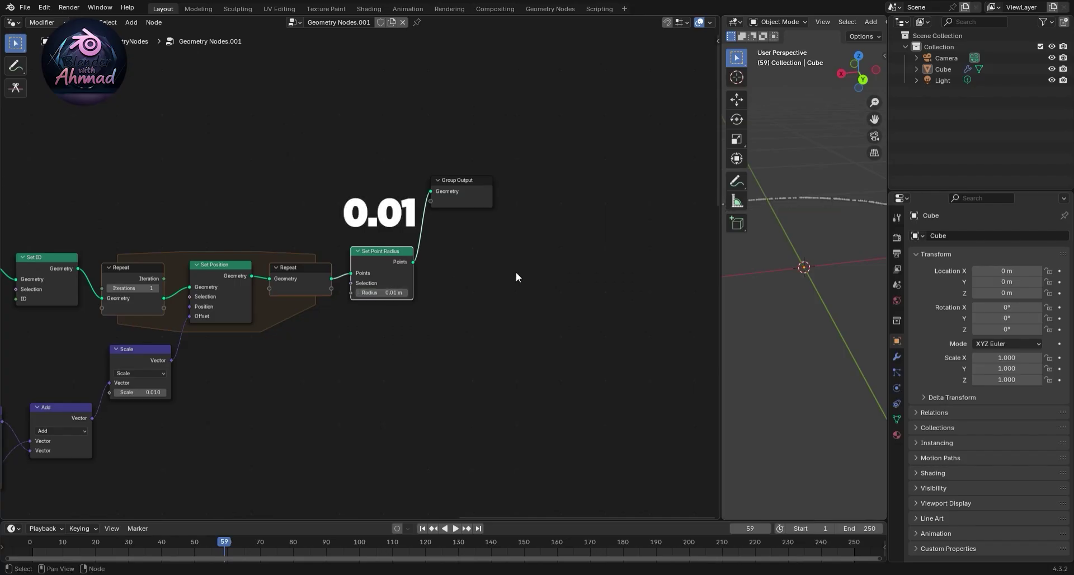
- Replace Set Point Radius with a Set Position node fed by the Repeat output
scroll(468, 288, "up", 1)
scroll(481, 288, "up", 1)
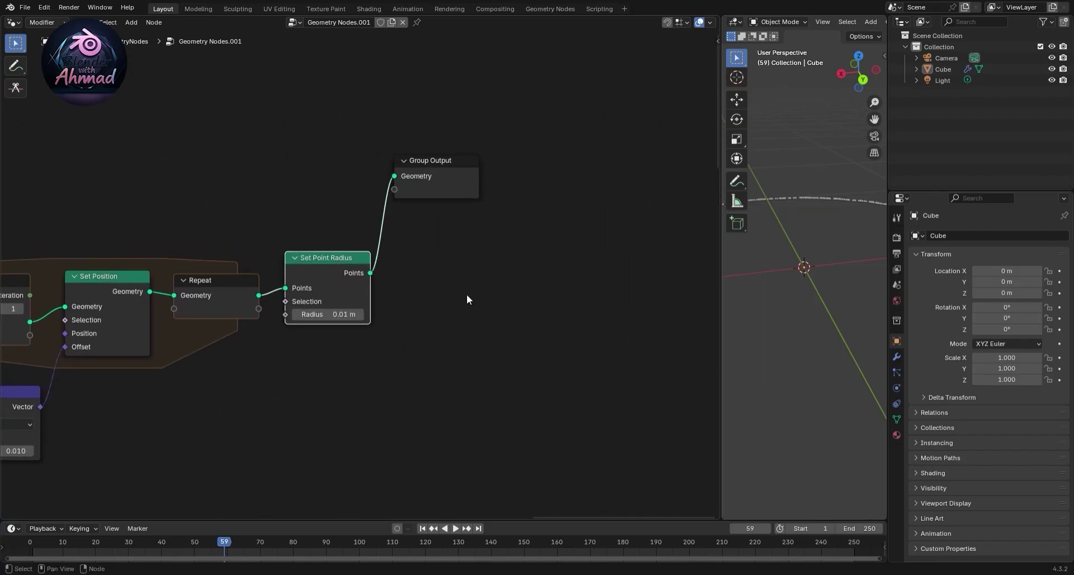
middle_click_drag(466, 294, 390, 364)
key("shift+a")
type("set")
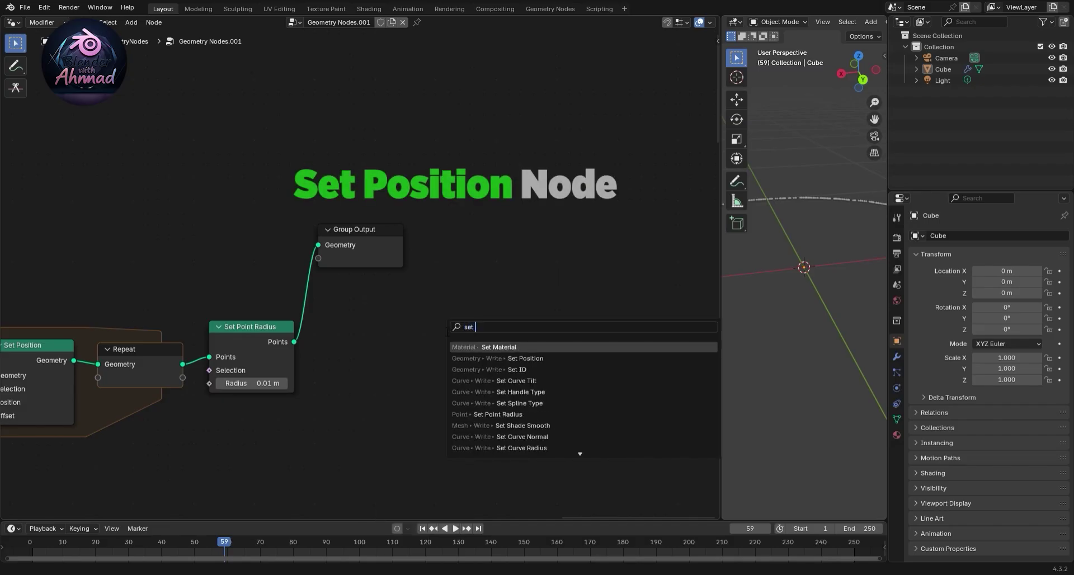
type(" posi")
key("Return")
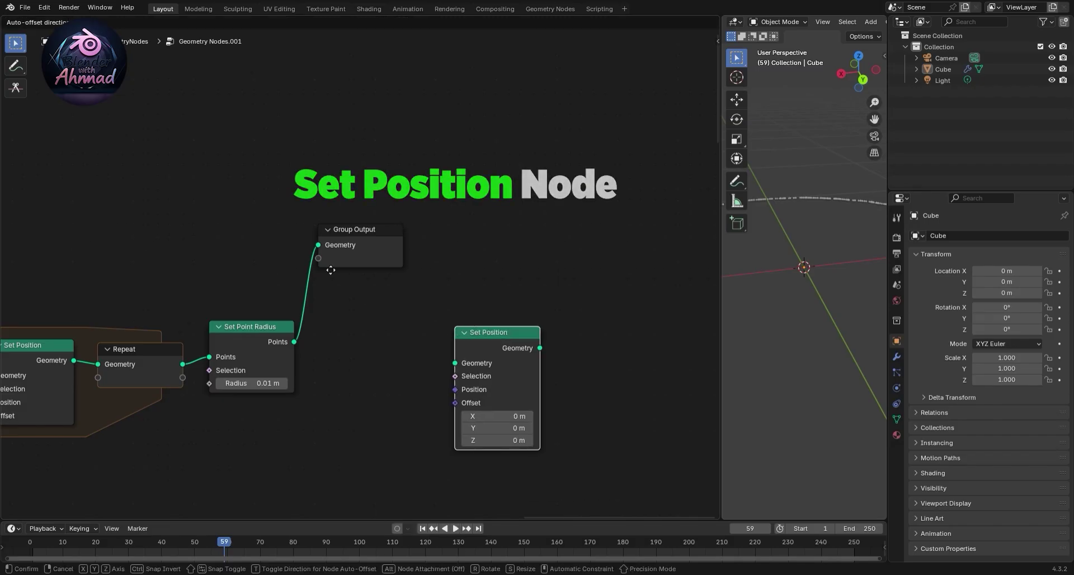
left_click(307, 257)
scroll(338, 352, "down", 1)
left_click(267, 327)
key("x")
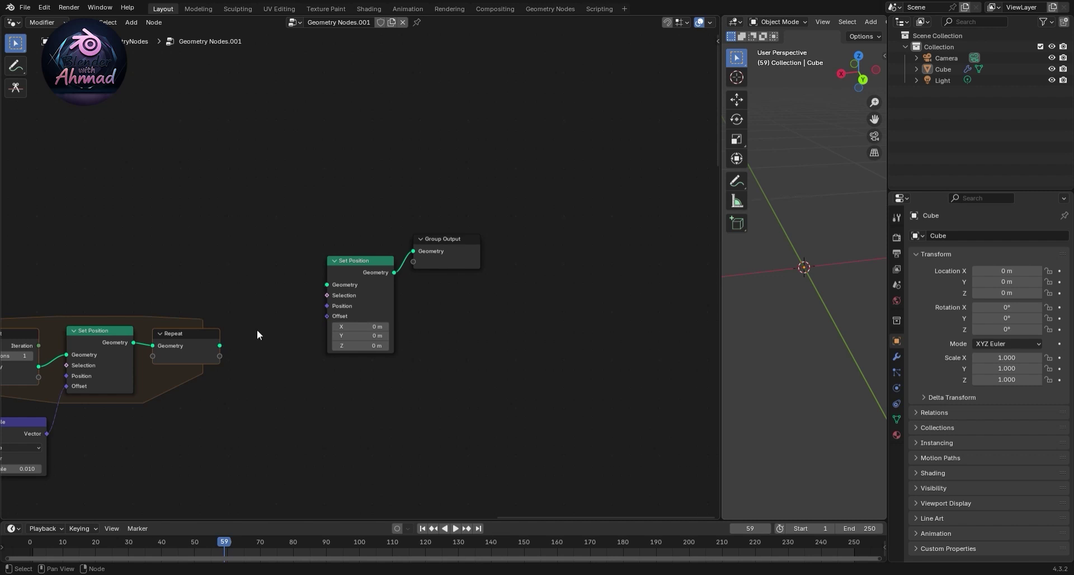
left_click_drag(220, 346, 327, 285)
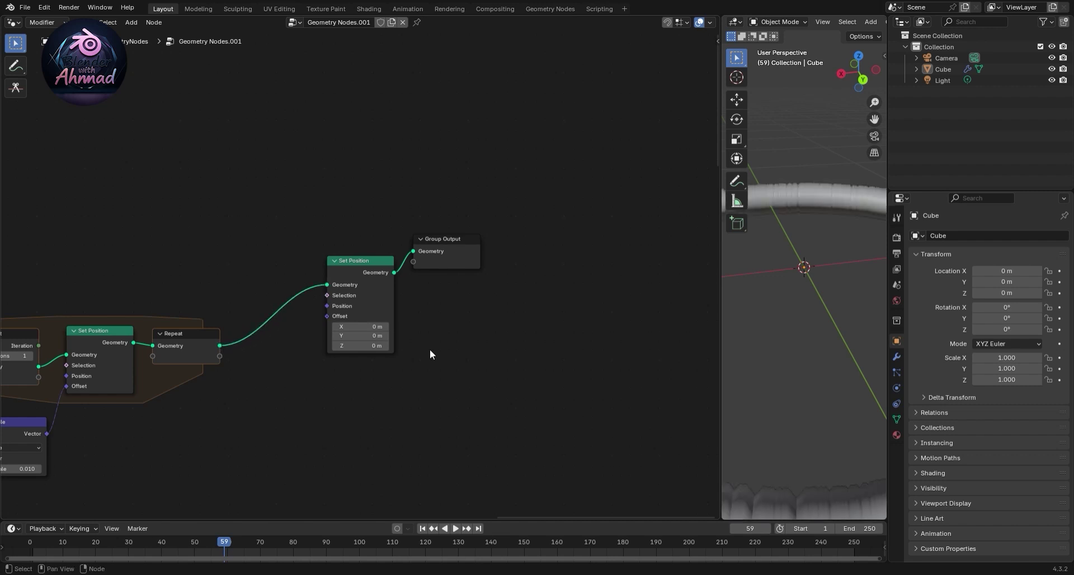
- Add a Transform Point node and wire it into the new Set Position's Offset
scroll(396, 404, "left", 2)
scroll(352, 401, "left", 2)
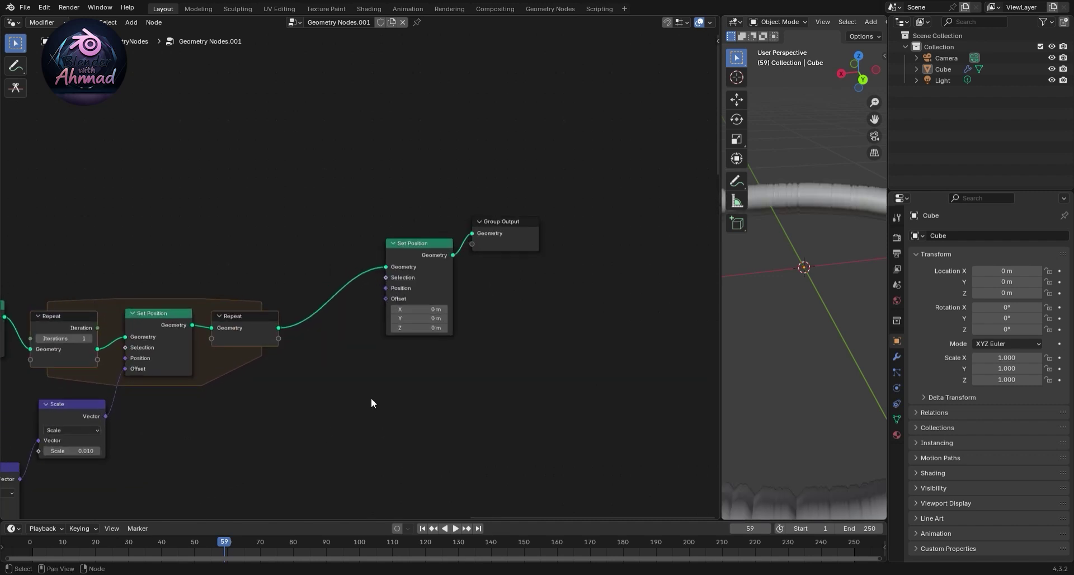
key("shift+a")
type("trans")
left_click(523, 379)
left_click(380, 396)
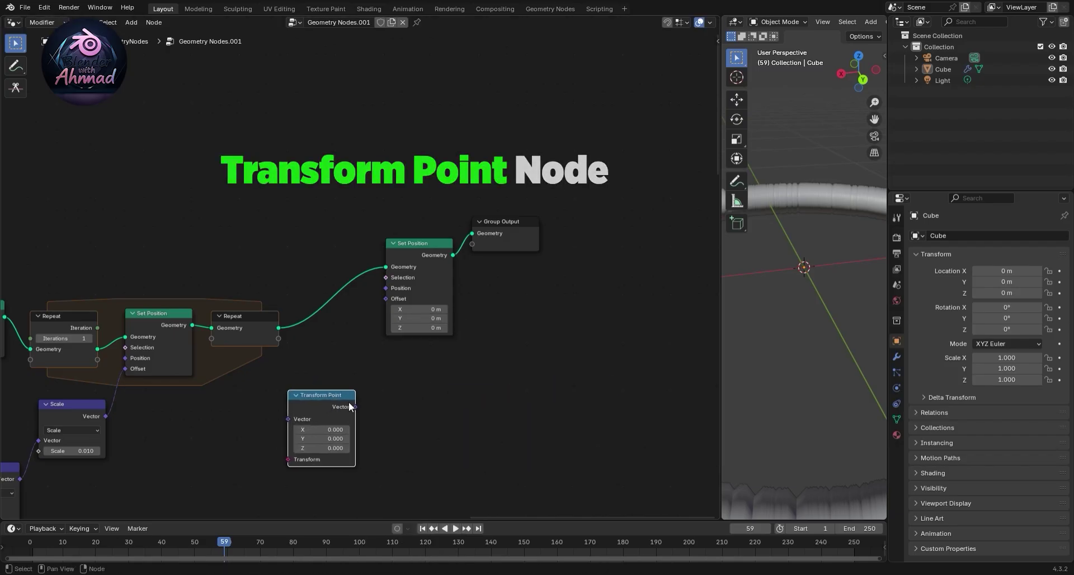
left_click_drag(356, 407, 386, 299)
scroll(374, 301, "down", 6)
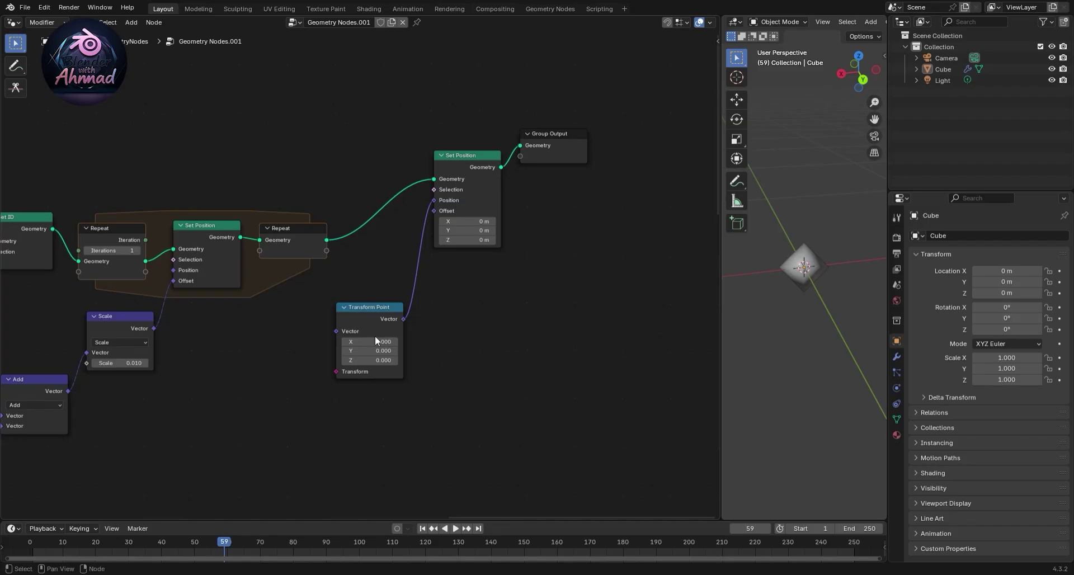
- Feed a Position node into Transform Point's Vector input
scroll(359, 436, "left", 6)
key("shift+a")
type("posi")
key("Return")
left_click(402, 232)
left_click_drag(446, 241, 461, 230)
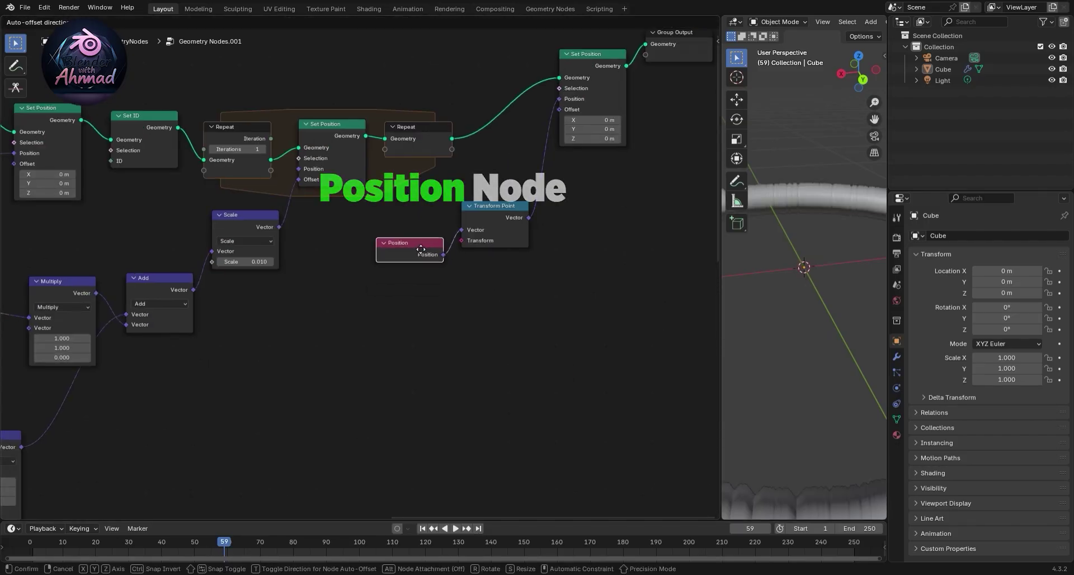
- Link a Combine Transform node into Transform Point's Transform input
key("shift+a")
type("transform c")
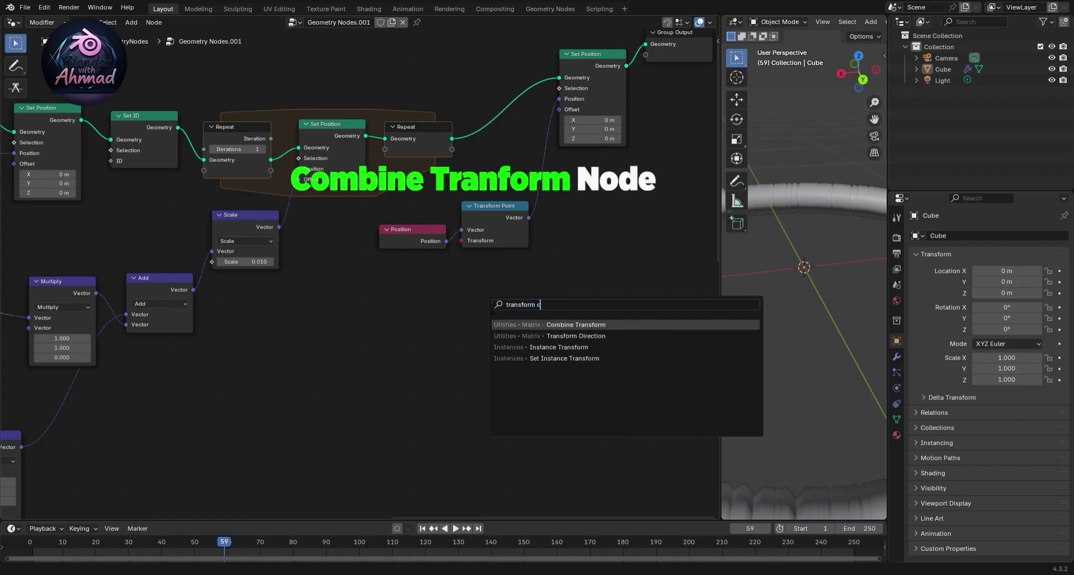
key("Return")
left_click(432, 325)
left_click_drag(421, 320, 461, 241)
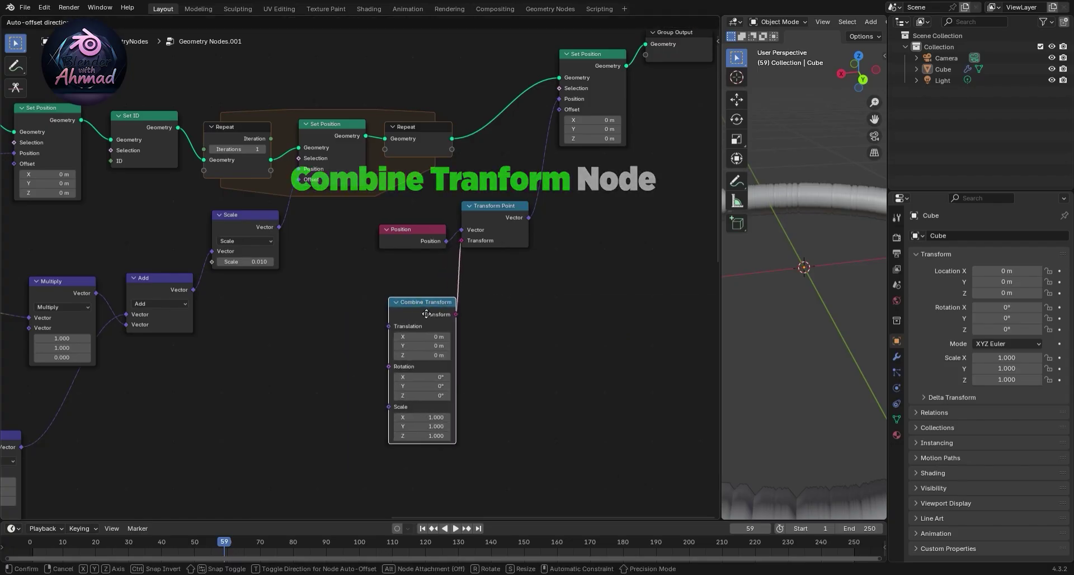
middle_click_drag(287, 466, 412, 350)
- Feed a Combine XYZ node into Combine Transform's Translation
key("shift+a")
type("combine xyz")
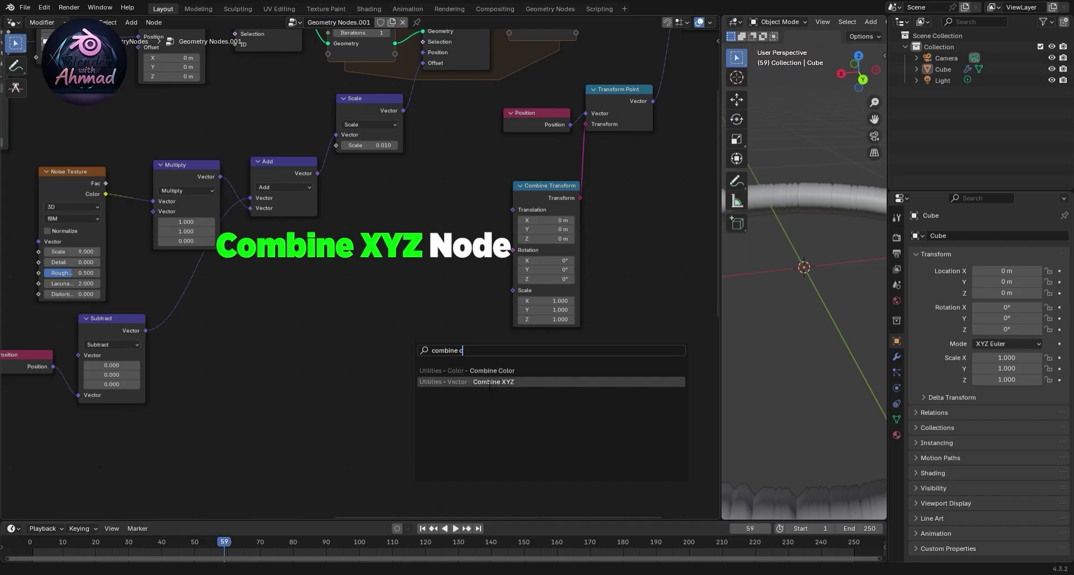
key("Return")
left_click(475, 350)
left_click_drag(469, 334, 512, 209)
- Drive Combine XYZ's Z with a Float Curve, pulling its right end point down
key("shift+a")
type("floa")
key("Return")
left_click(342, 361)
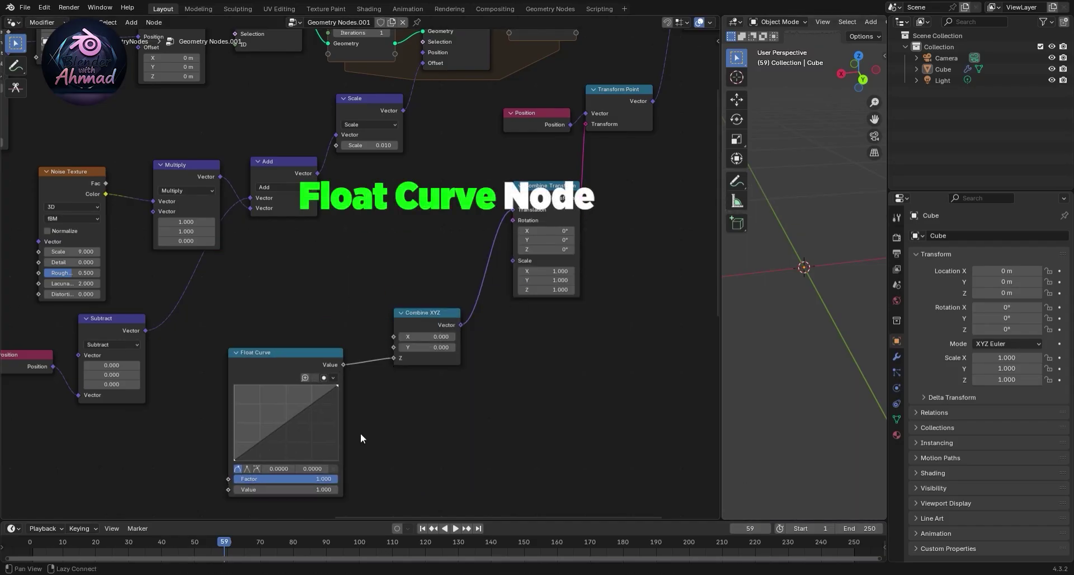
left_click_drag(353, 341, 393, 357)
middle_click_drag(315, 335, 367, 296)
mouse_move(398, 322)
left_mouse_down()
mouse_move(398, 396)
mouse_move(358, 378)
left_mouse_up()
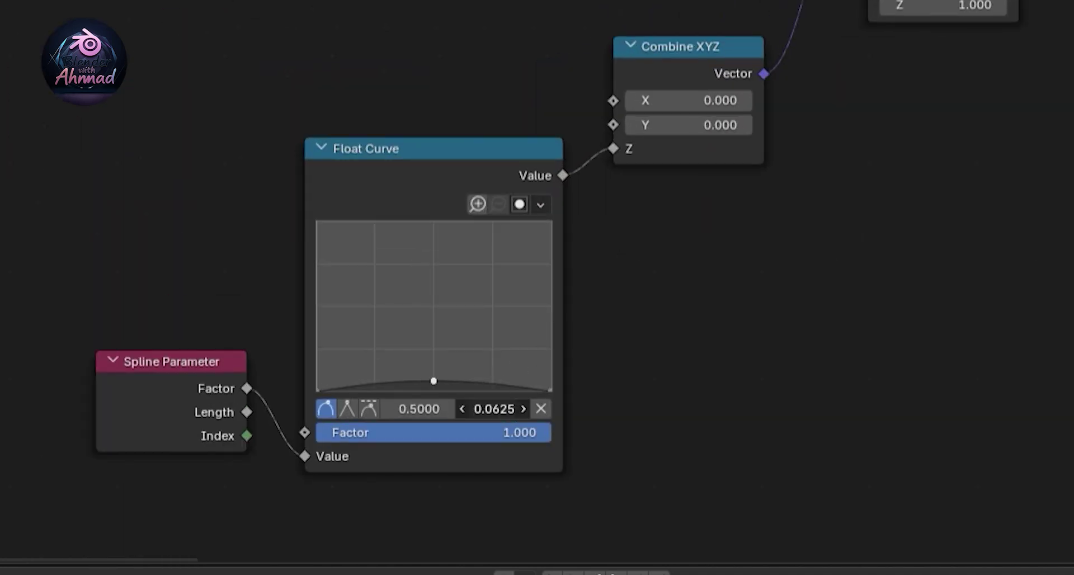
- Set the Float Curve point's Y value to 0.06, after first trying 0.05
left_click(493, 409)
type("0.05")
key("Return")
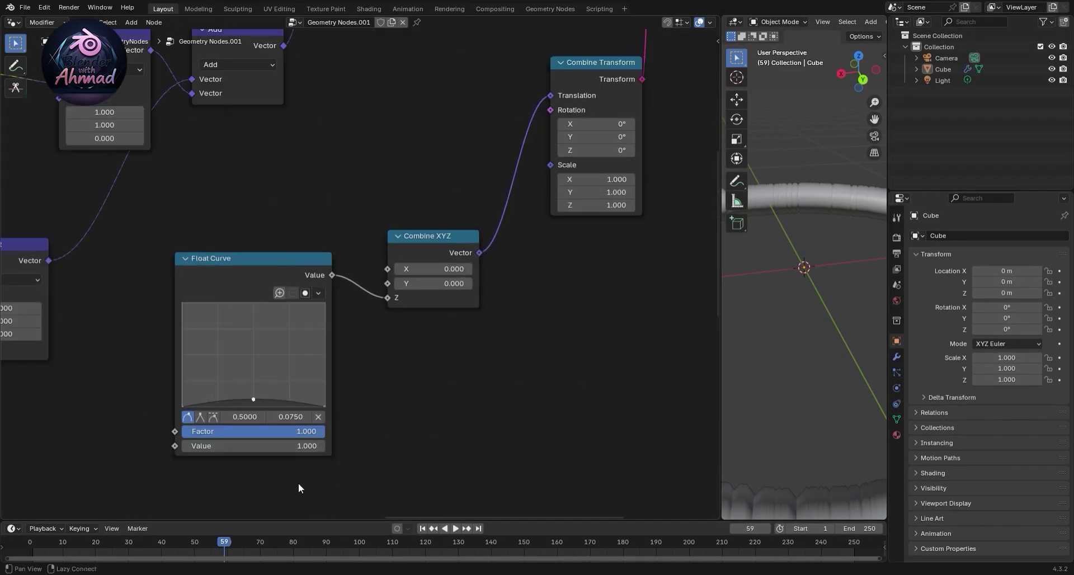
left_click(441, 322)
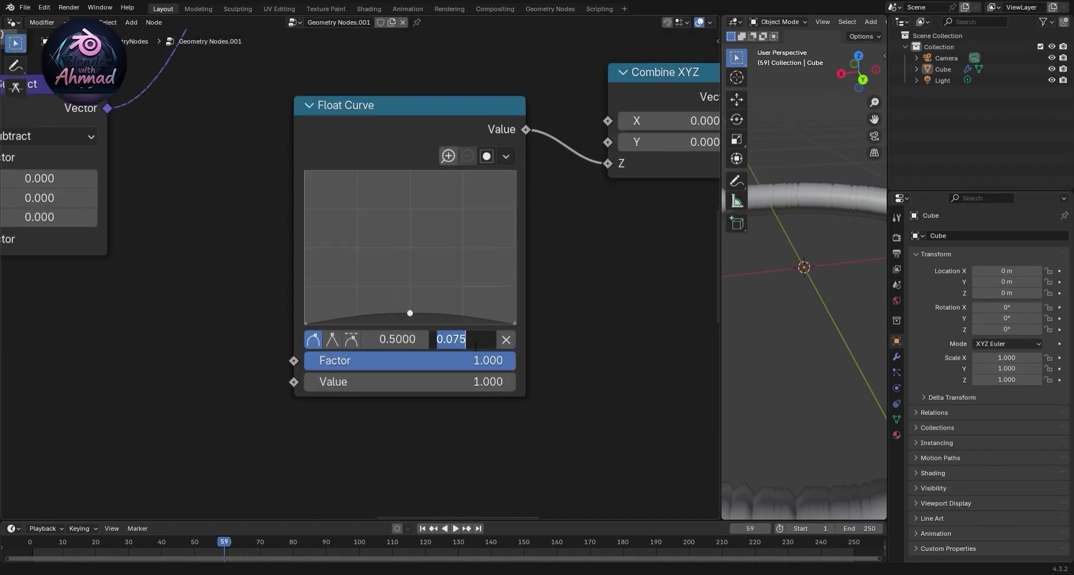
type("0.06")
key("Return")
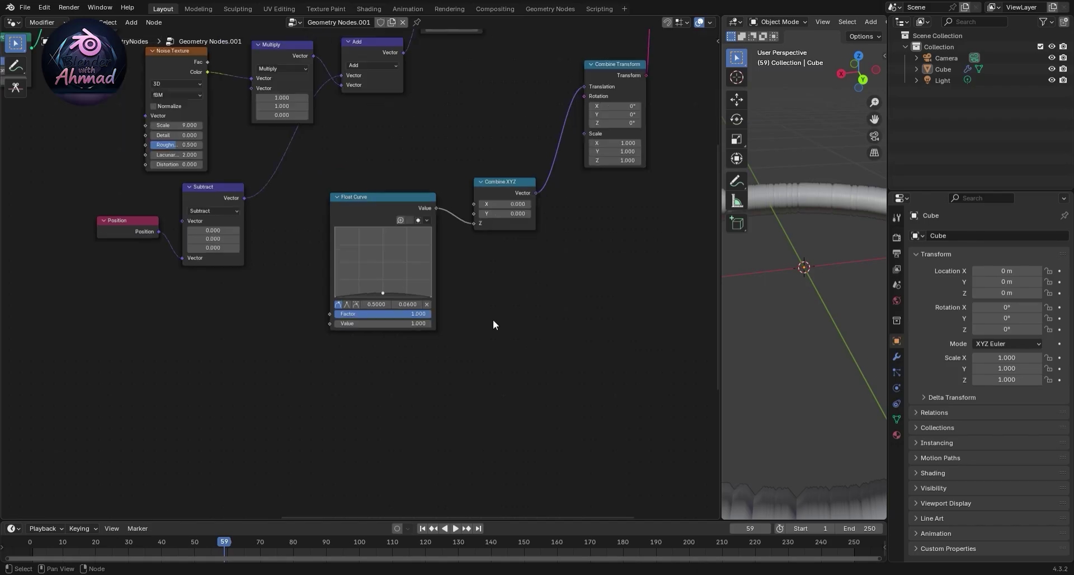
- Add a Position node in empty space beside the Float Curve
scroll(495, 319, "down", 2)
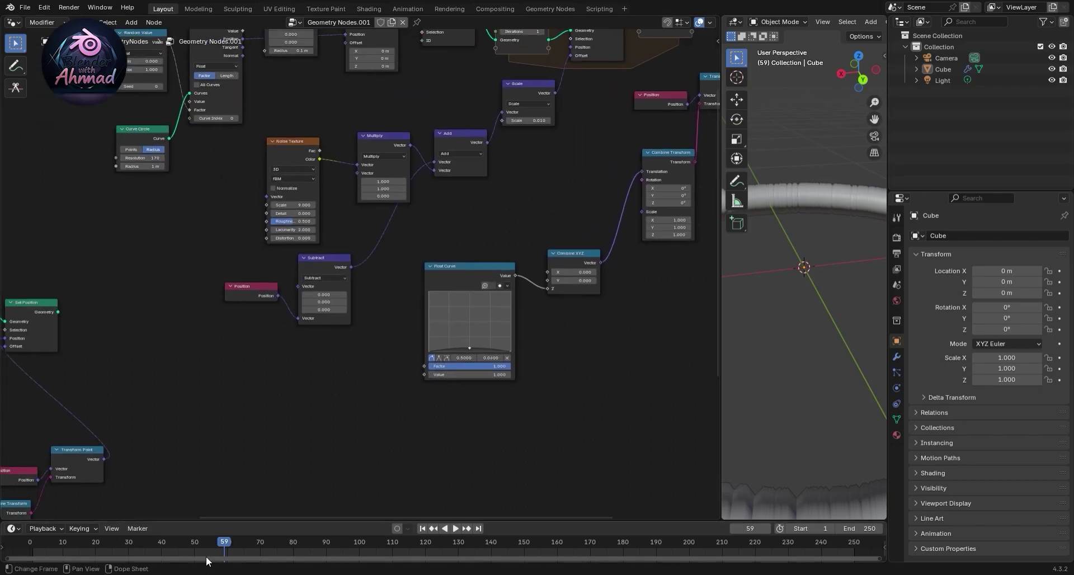
middle_click_drag(337, 435, 397, 396)
key("shift+a")
type("posi")
left_click(459, 366)
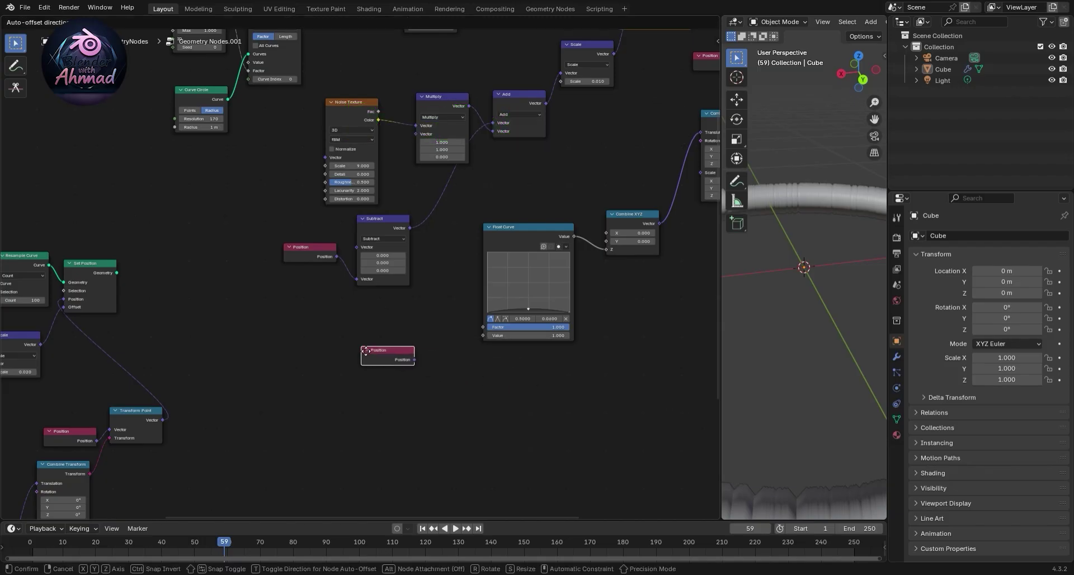
scroll(498, 388, "up", 1)
scroll(434, 319, "up", 1)
- Add a Vector Math node and set its operation to Length
key("shift+a")
type("vector math")
key("Return")
left_click(422, 330)
left_click(424, 350)
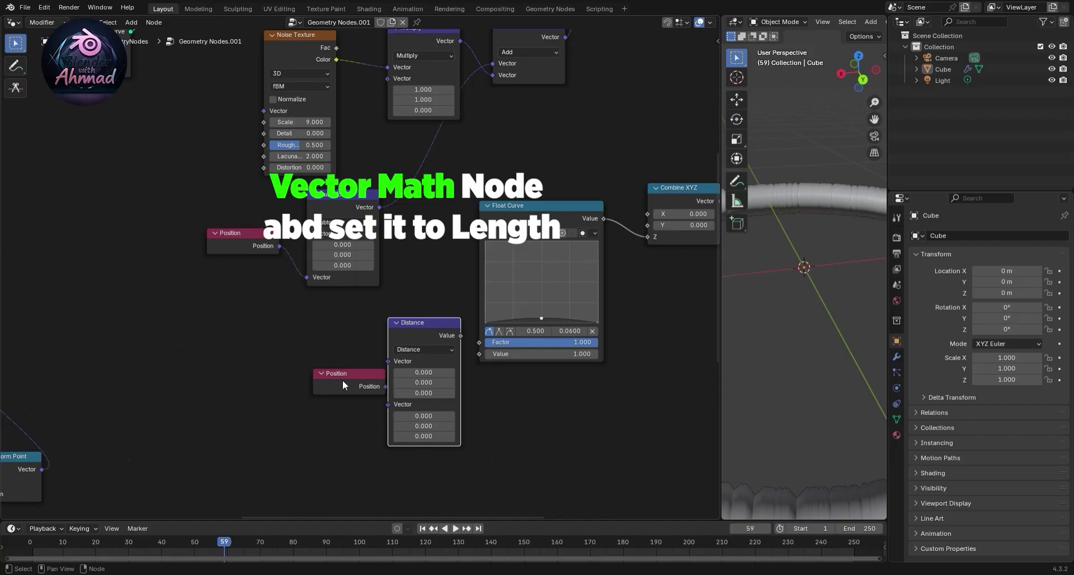
left_click_drag(347, 374, 318, 375)
left_click(424, 351)
left_click(414, 523)
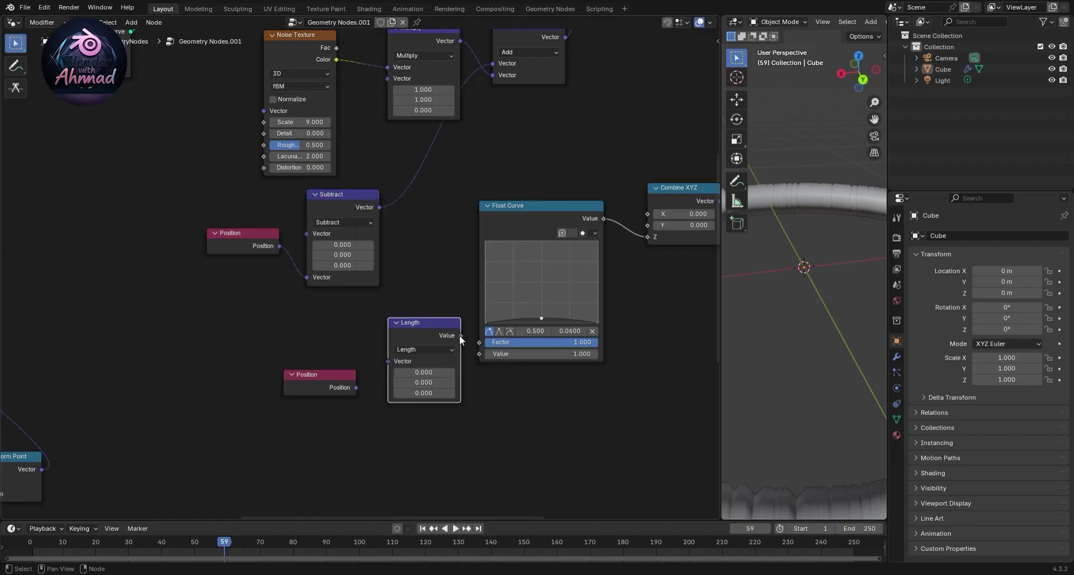
- Wire Position into Length, and Length into the Float Curve's Value input
left_click_drag(460, 336, 479, 353)
left_click_drag(356, 387, 380, 364)
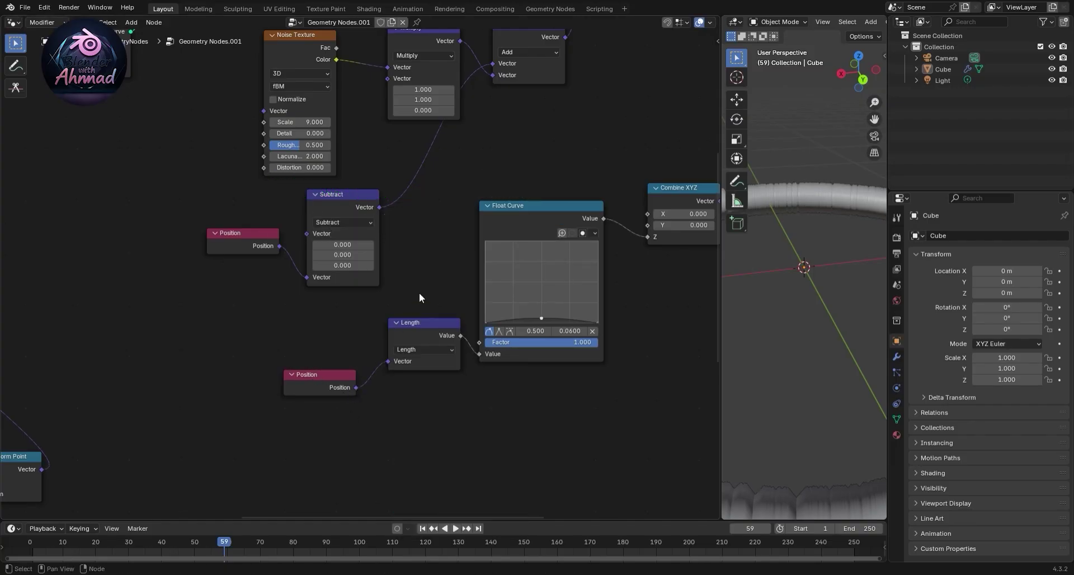
scroll(522, 347, "down", 5)
mouse_move(378, 385)
middle_mouse_down()
mouse_move(472, 337)
mouse_move(427, 396)
middle_mouse_up()
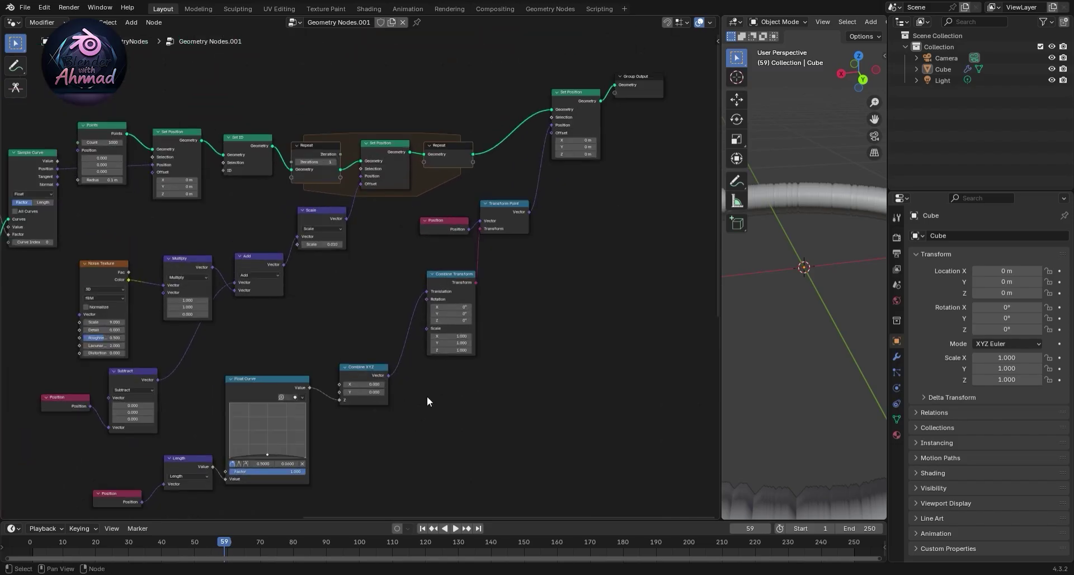
- Add a Vector Math node set to Scale, feeding the final Set Position's Offset
scroll(427, 396, "up", 3)
right_click(475, 277)
key("Escape")
key("shift+a")
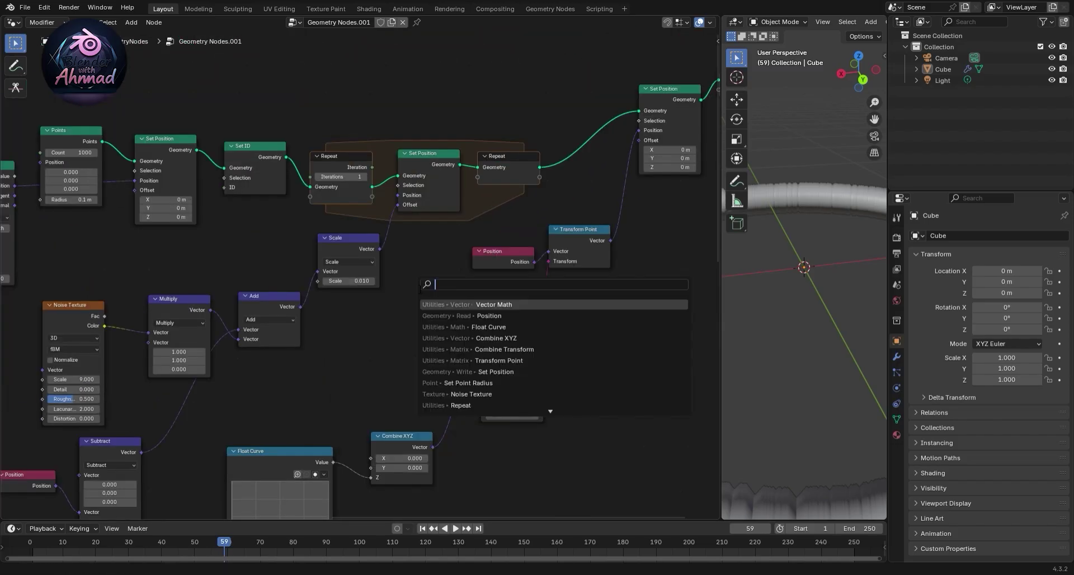
type("vector math")
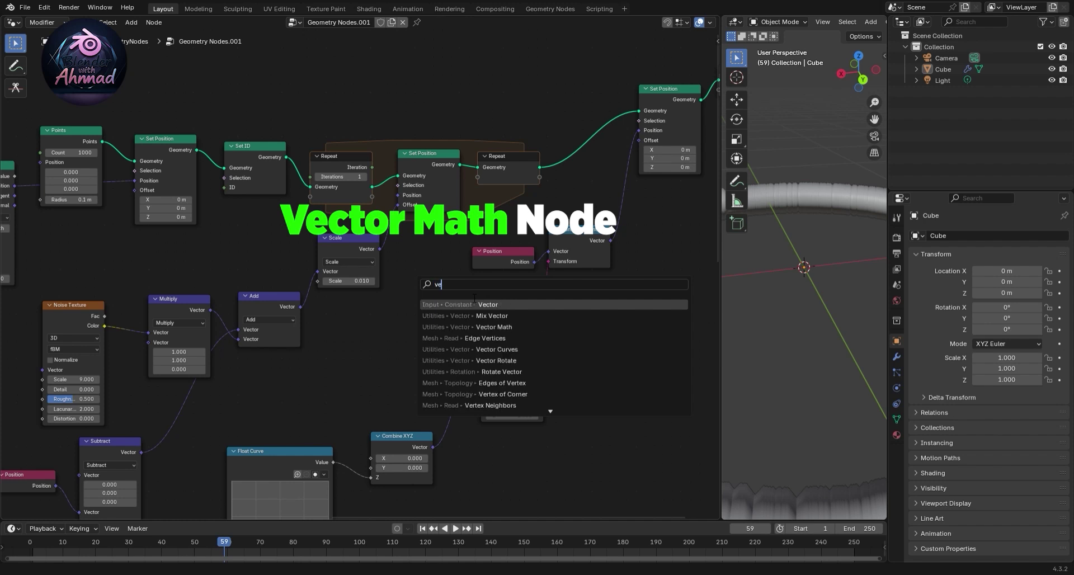
key("Return")
left_click(406, 325)
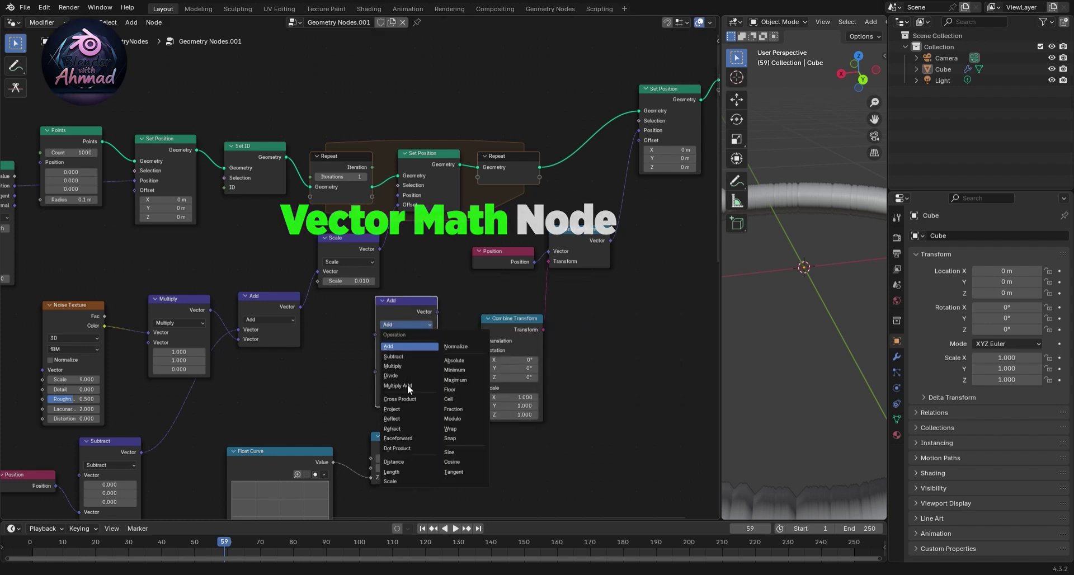
left_click(403, 480)
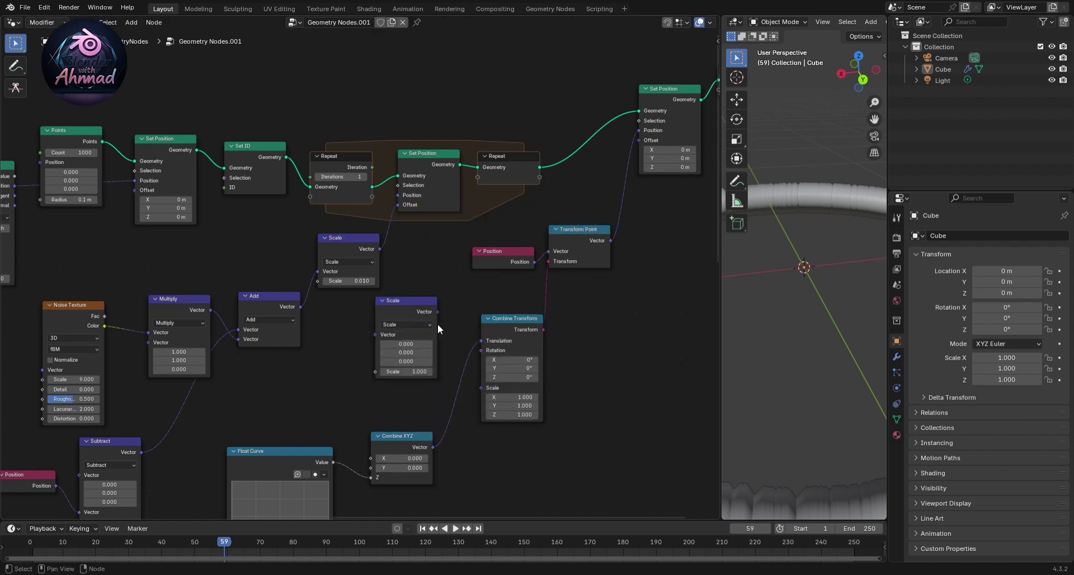
left_click_drag(437, 312, 639, 140)
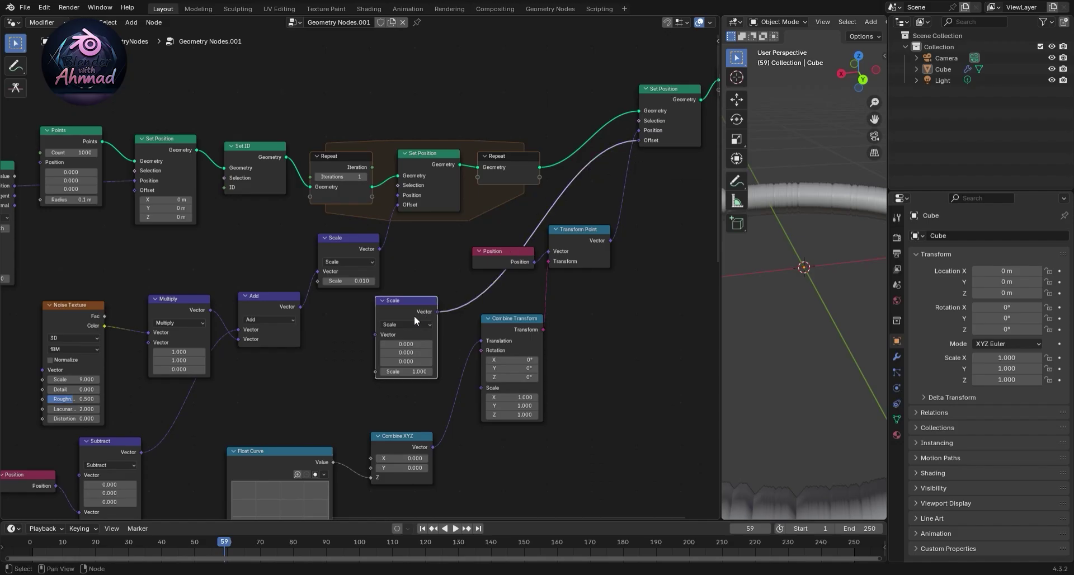
left_click_drag(414, 316, 440, 296)
- Add a Noise Texture and link its Color into the Scale node
key("shift+a")
type("noise")
key("Return")
left_click(316, 313)
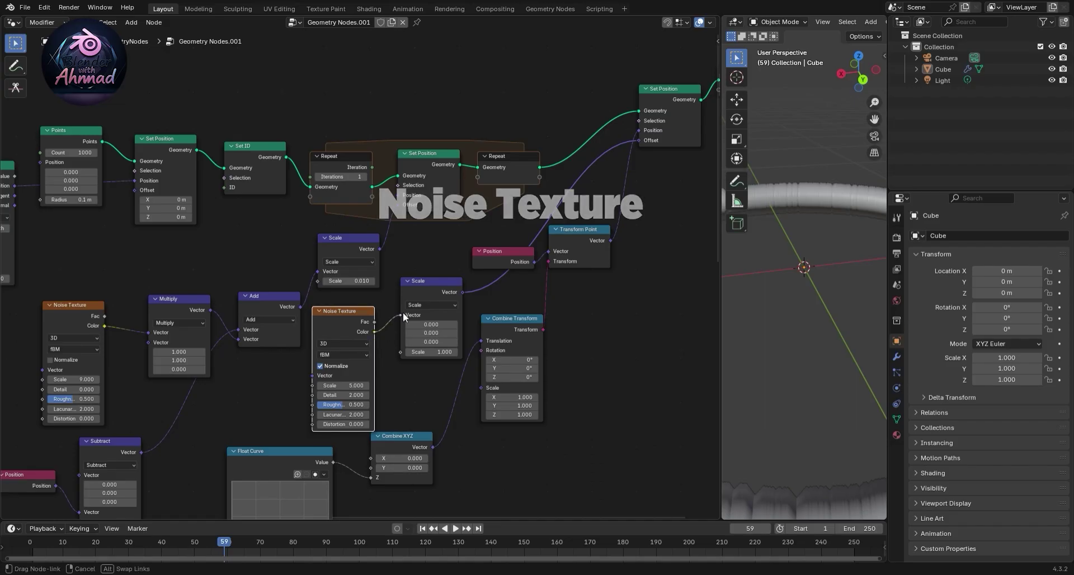
left_click_drag(374, 332, 400, 315)
left_click_drag(341, 311, 348, 310)
- Set the Scale node's scale factor to 0.02
double_click(431, 325)
key("BackSpace")
type("0.02")
key("Return")
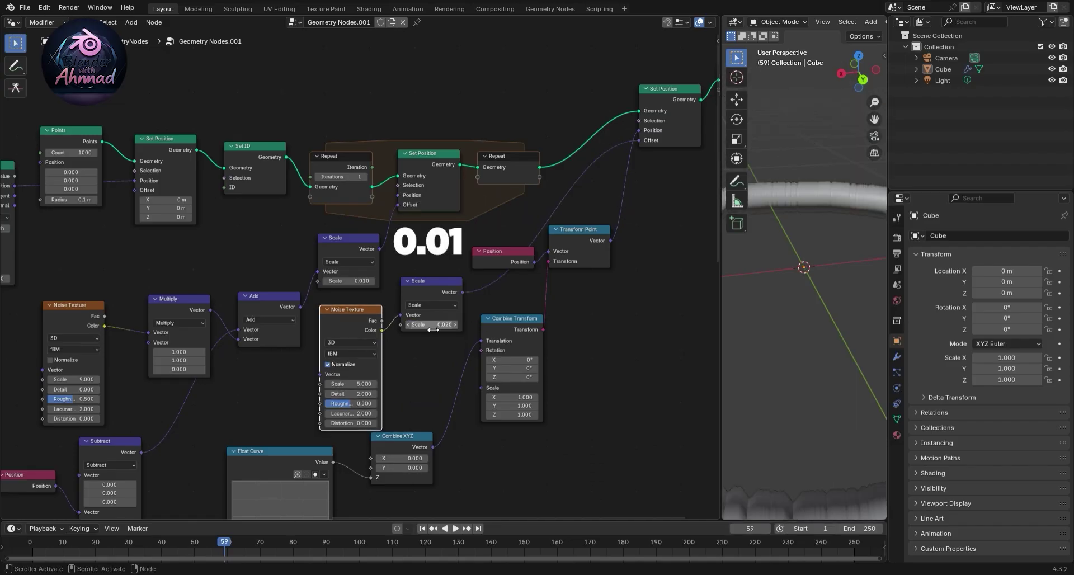
middle_click_drag(550, 408, 624, 375)
left_click(425, 309)
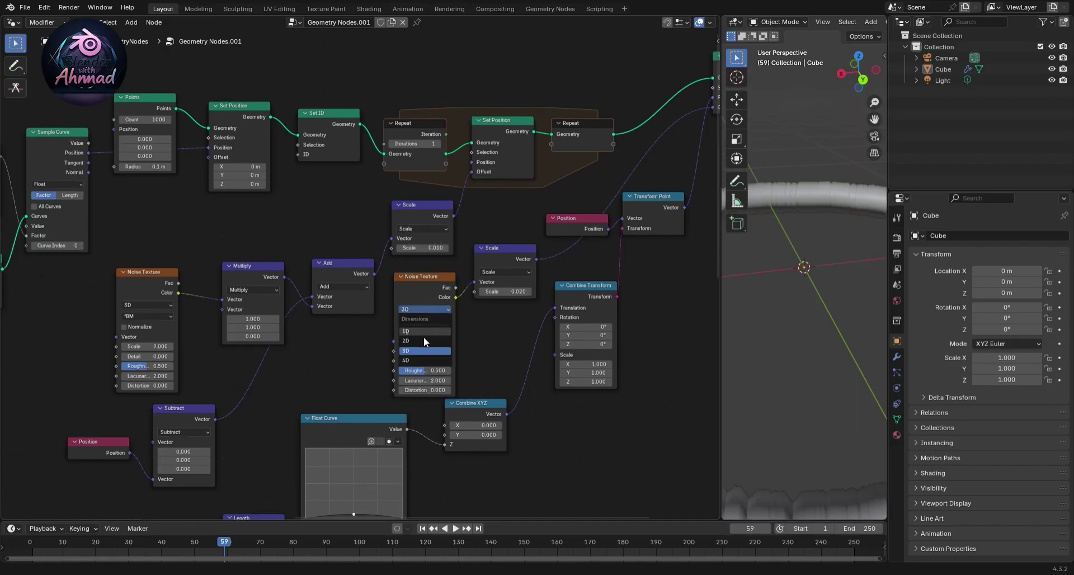
- Make the Noise Texture 4D, feeding W from an Integer, Spline-domain Evaluate on Domain node
left_click(427, 328)
key("shift+a")
type("evalu")
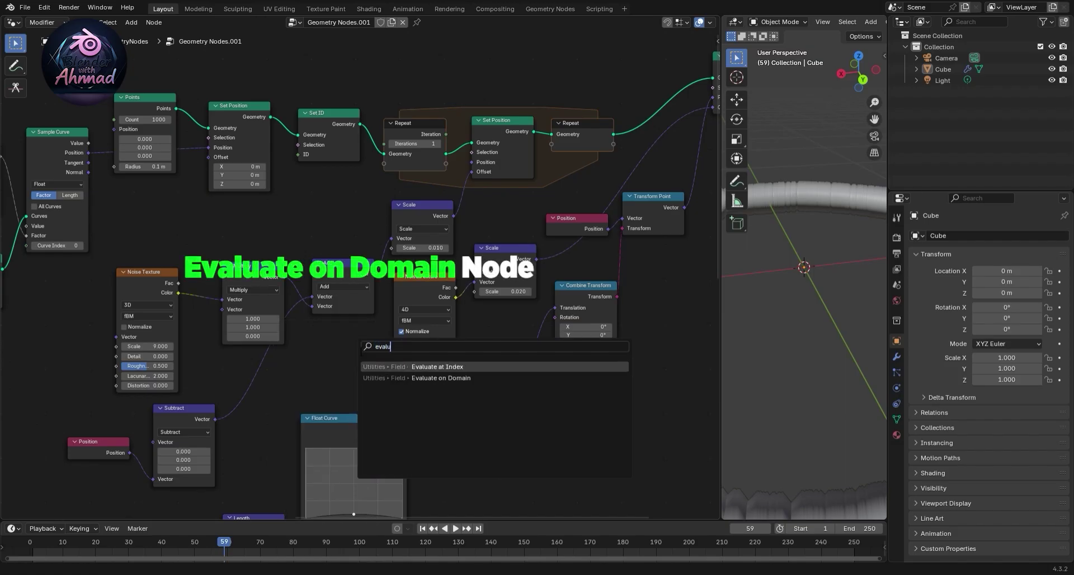
key("Down")
key("Return")
left_click(364, 355)
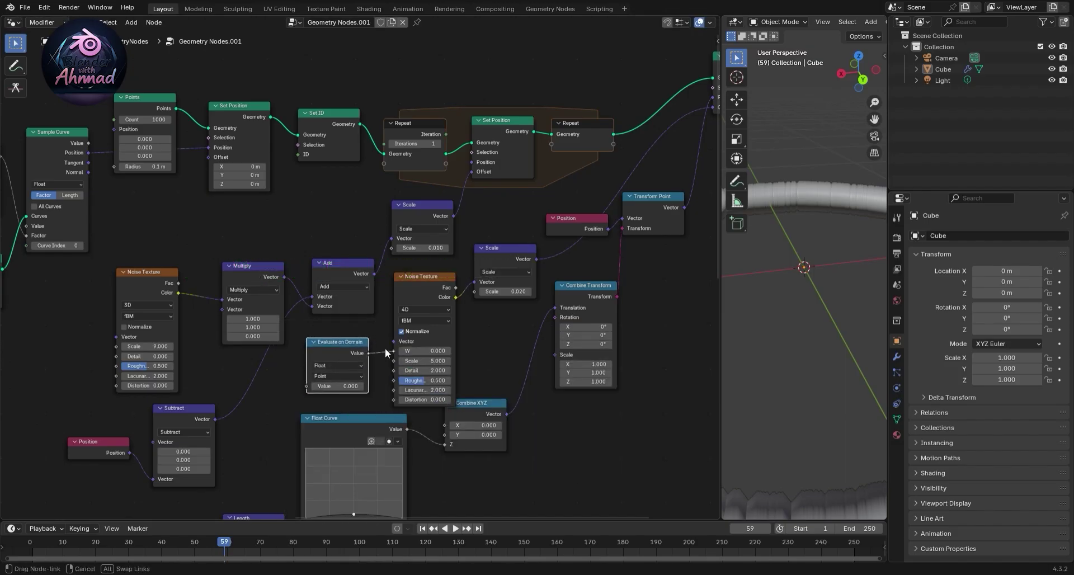
left_click_drag(364, 354, 394, 351)
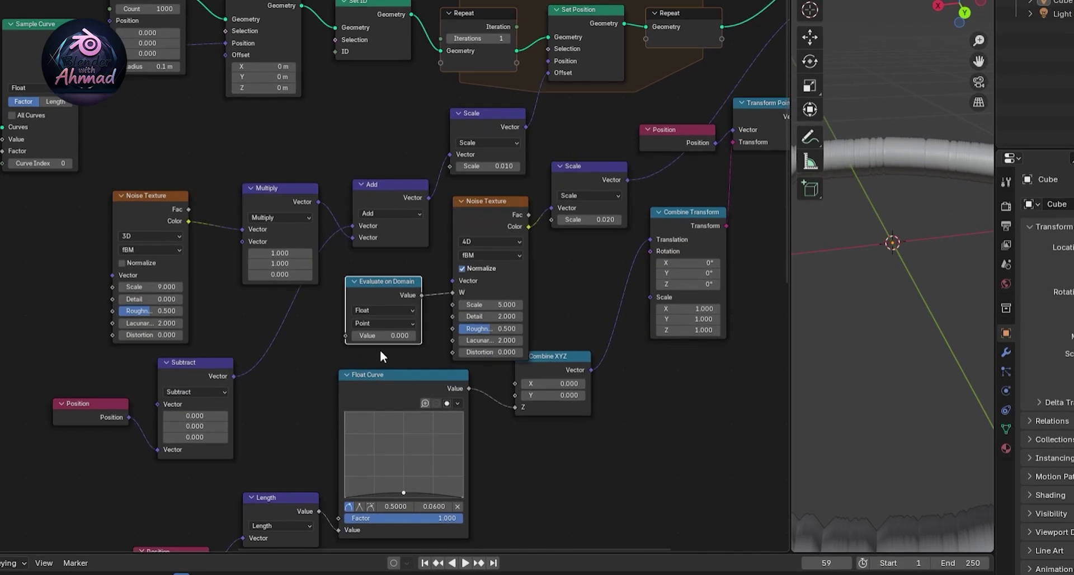
left_click(338, 366)
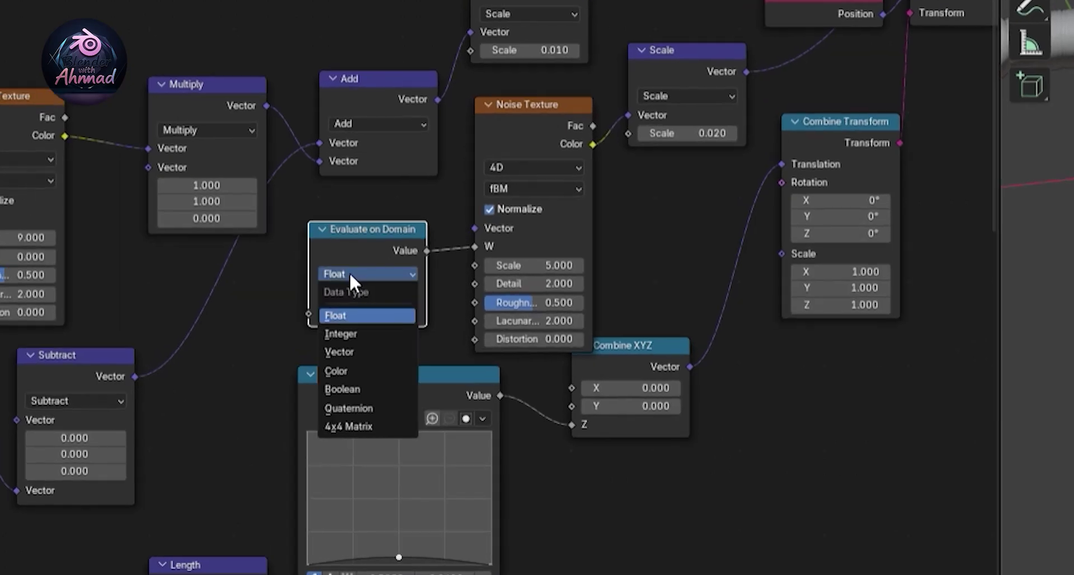
left_click(353, 325)
left_click(358, 278)
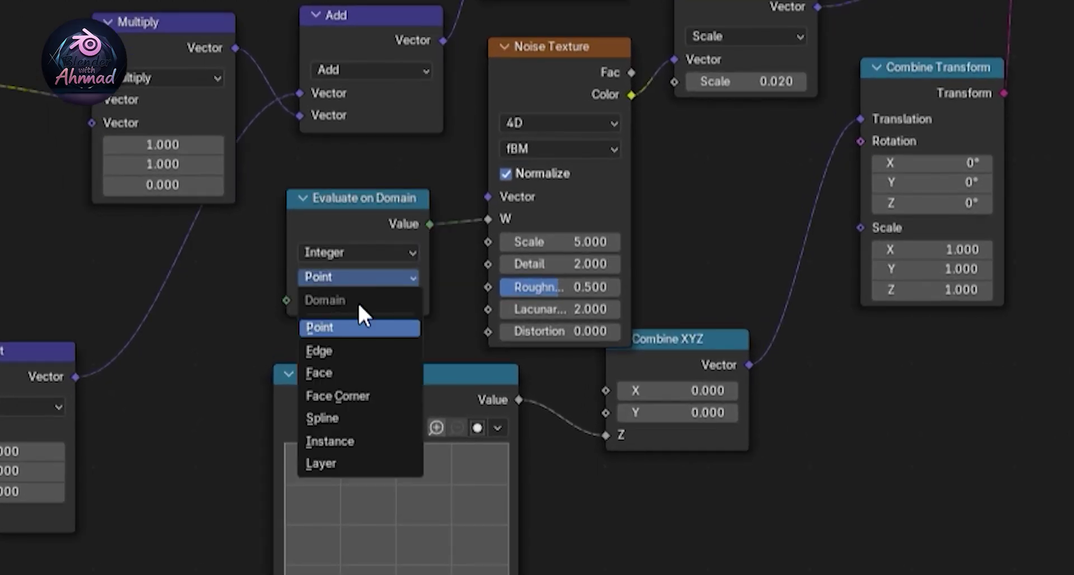
left_click(347, 418)
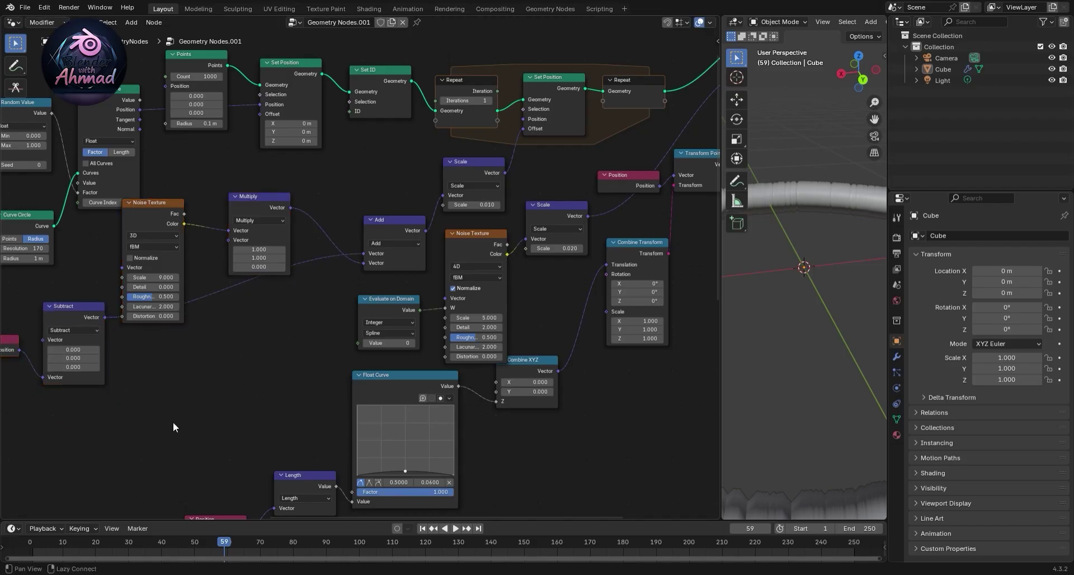
- Add a Random Value node beside Evaluate on Domain
middle_click_drag(173, 422, 191, 409)
key("shift+a")
type("random")
key("Return")
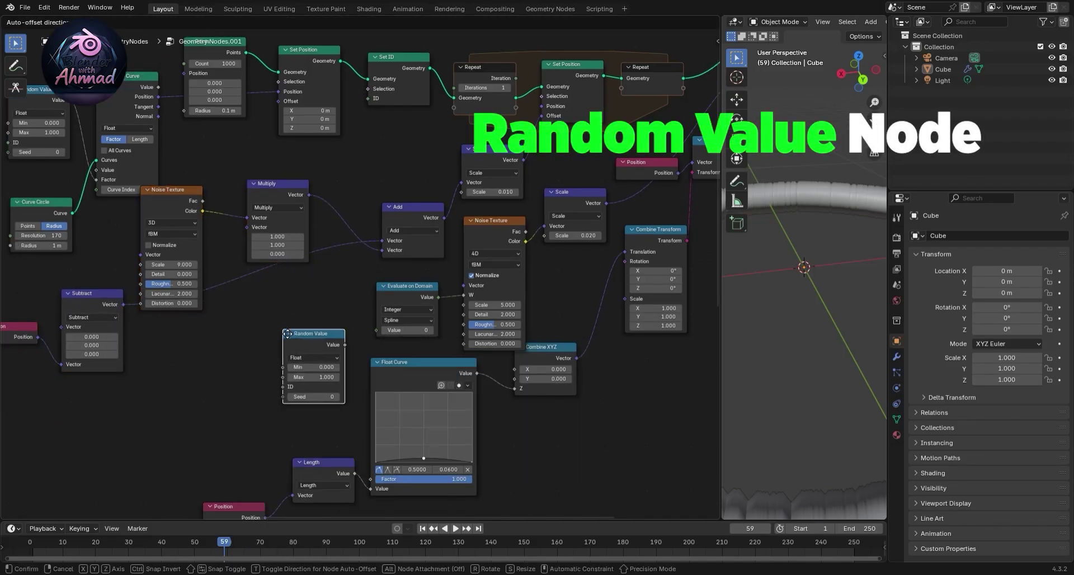
left_click(342, 305)
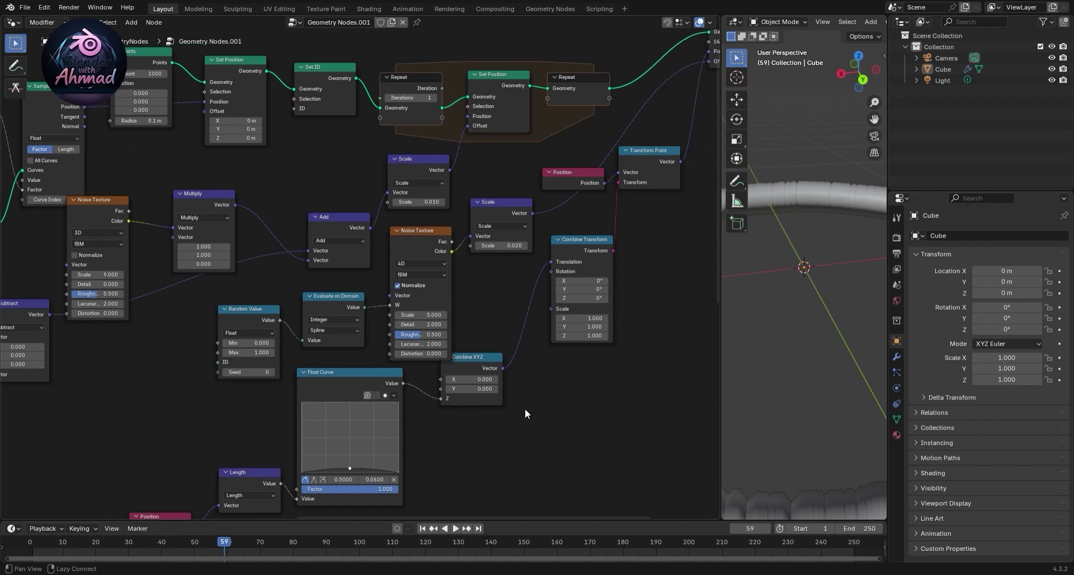
- Set the Repeat zone's iteration count to 150
middle_click_drag(525, 409, 341, 461)
scroll(444, 335, "up", 1)
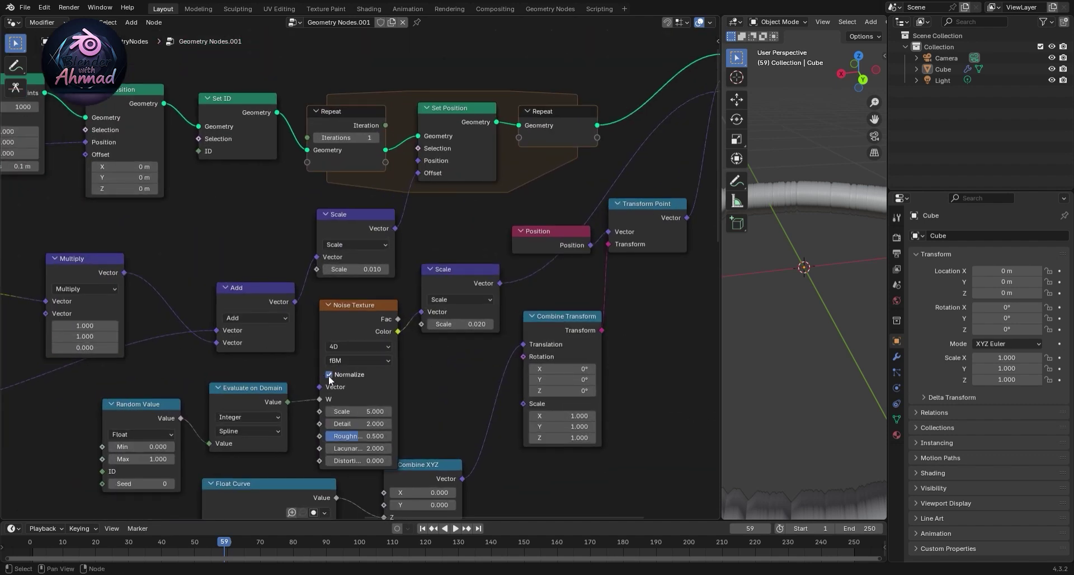
scroll(328, 375, "down", 3)
middle_click_drag(328, 375, 372, 410)
scroll(336, 346, "up", 2)
scroll(314, 336, "up", 2)
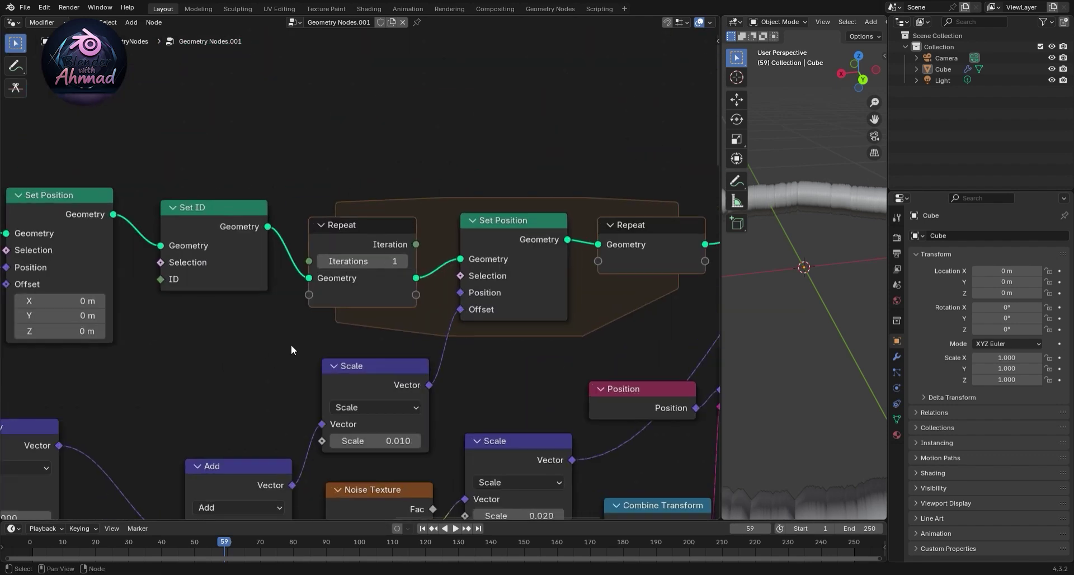
scroll(335, 319, "up", 1)
left_click(357, 307)
type("150")
key("Return")
scroll(538, 129, "down", 2)
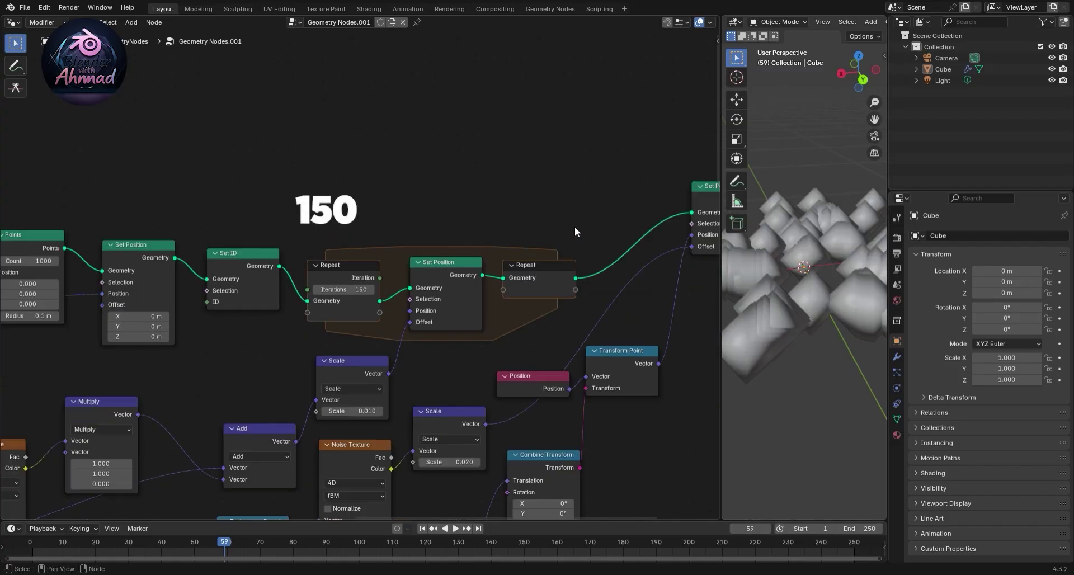
- Widen the 3D viewport and test Iterations at 84 before restoring 150
scroll(575, 227, "down", 1)
mouse_move(721, 282)
left_mouse_down()
mouse_move(300, 284)
mouse_move(593, 283)
left_mouse_up()
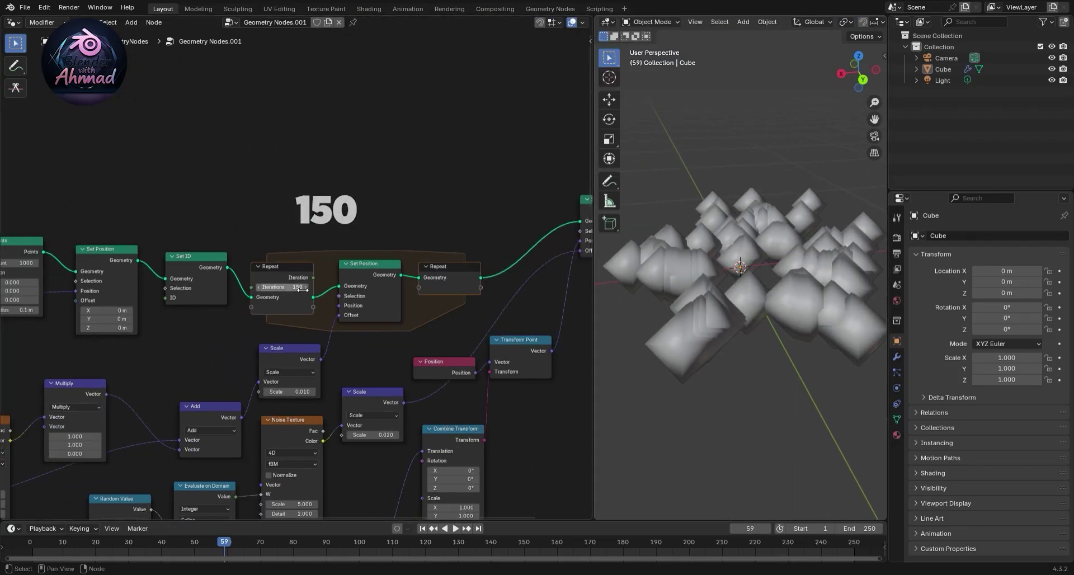
left_click_drag(283, 287, 246, 287)
key("ctrl+z")
- Add a Set Point Radius node after the Repeat zone with Radius 0.01 m
middle_click_drag(533, 203, 364, 239)
key("shift+a")
type("points r")
key("Return")
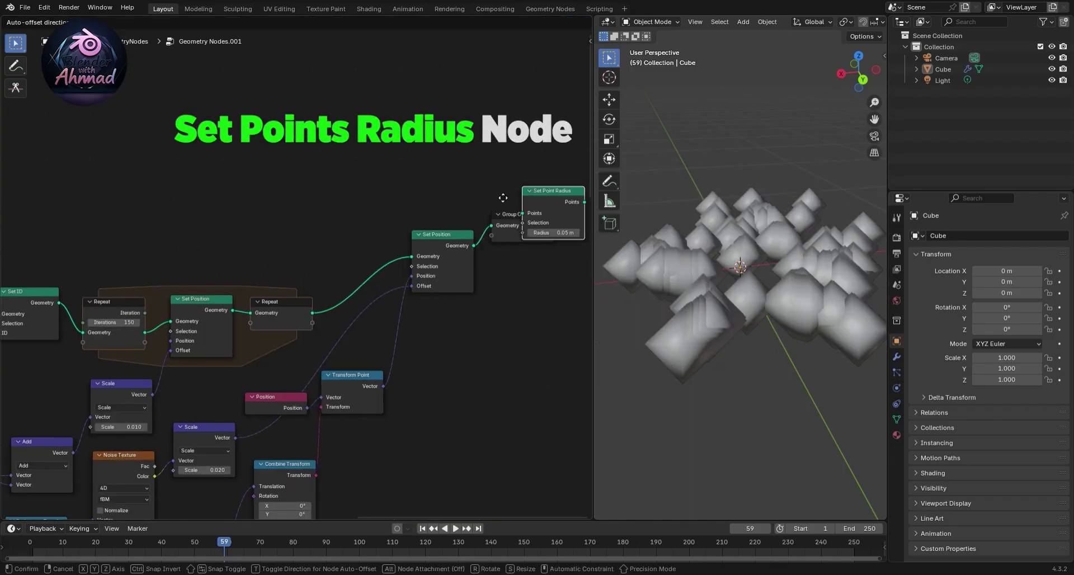
left_click(357, 273)
double_click(358, 302)
type("0.01")
key("Return")
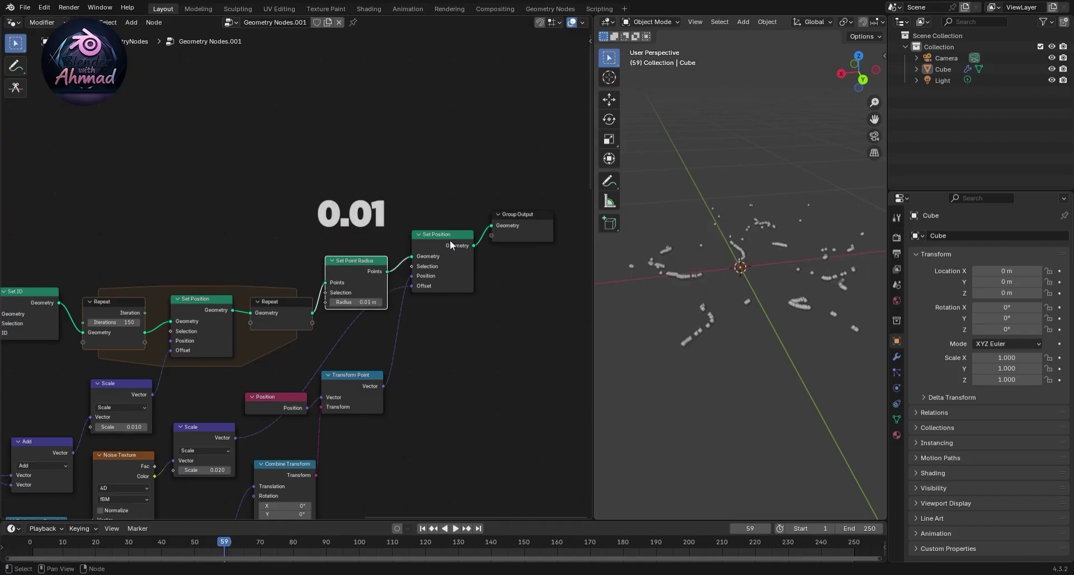
- Move Set Position and Group Output to the right to make room
scroll(388, 297, "up", 2)
middle_click_drag(388, 298, 263, 313)
left_click_drag(384, 140, 474, 273)
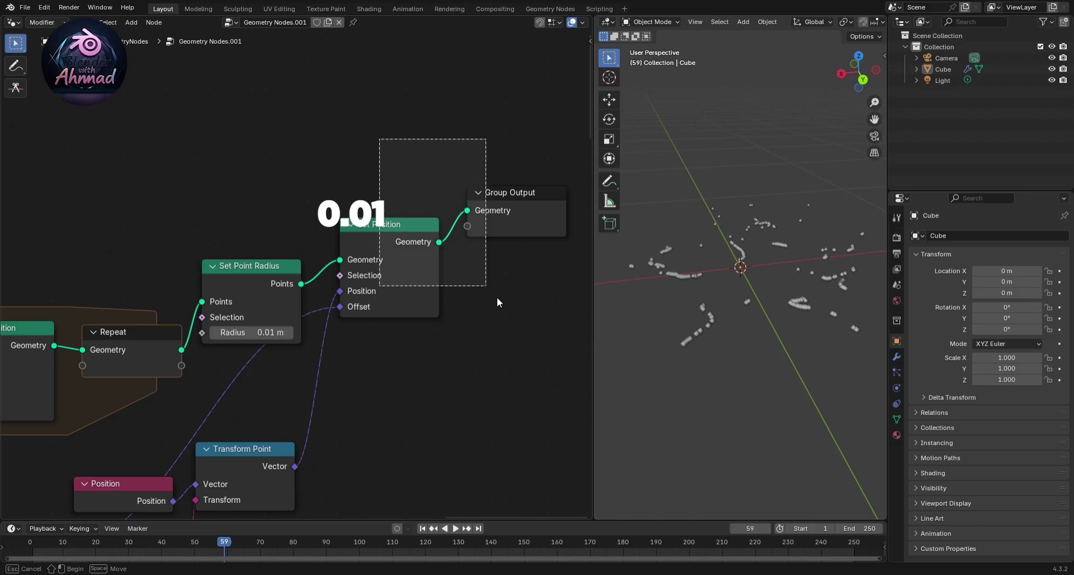
key("g")
left_click(534, 371)
left_click(377, 253)
middle_click_drag(467, 174, 428, 192)
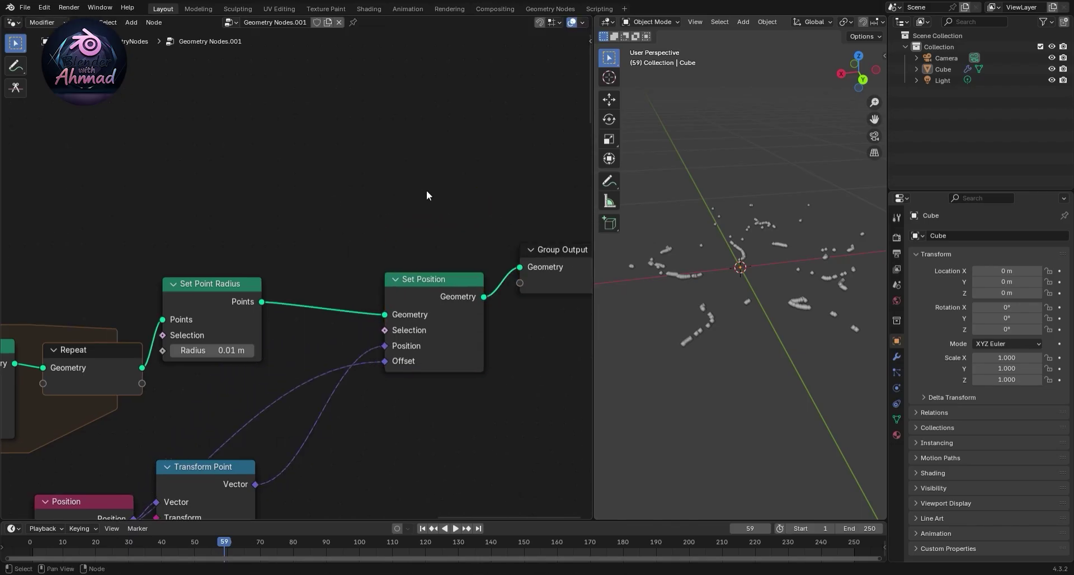
- Insert a Points to Curves node before Set Position
key("shift+a")
type("points to c")
key("Return")
left_click(358, 280)
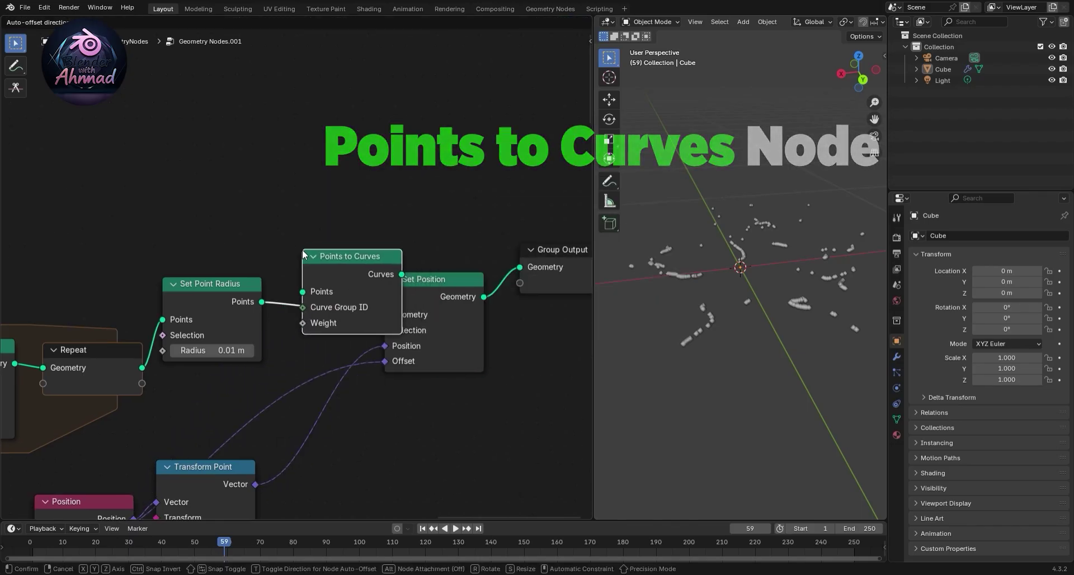
- Add an ID node and connect it to Points to Curves' Curve Group ID
scroll(367, 341, "down", 2)
key("shift+a")
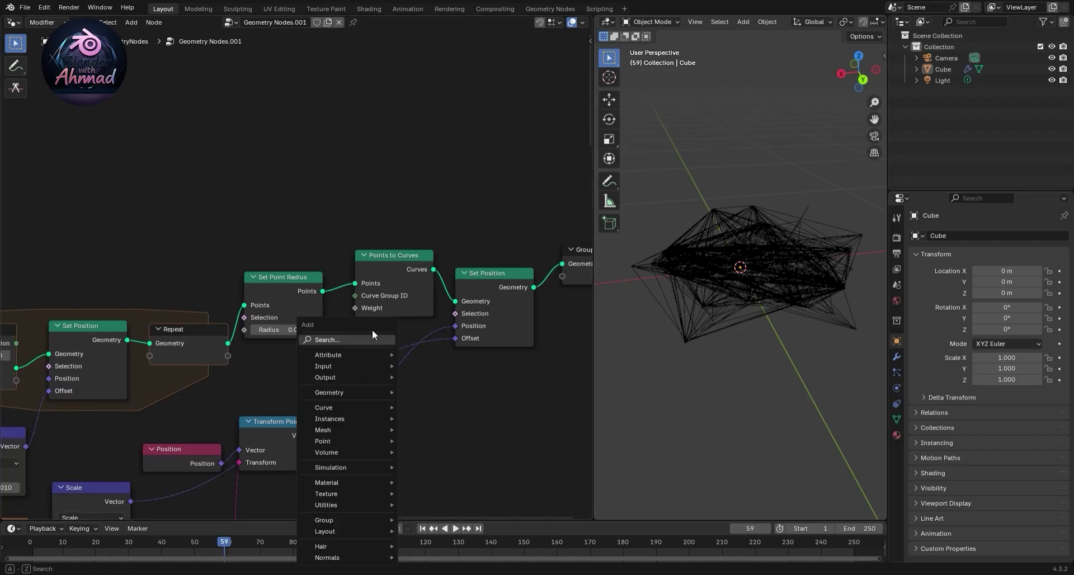
type("id")
key("Return")
left_click(259, 364)
left_click_drag(339, 379, 355, 295)
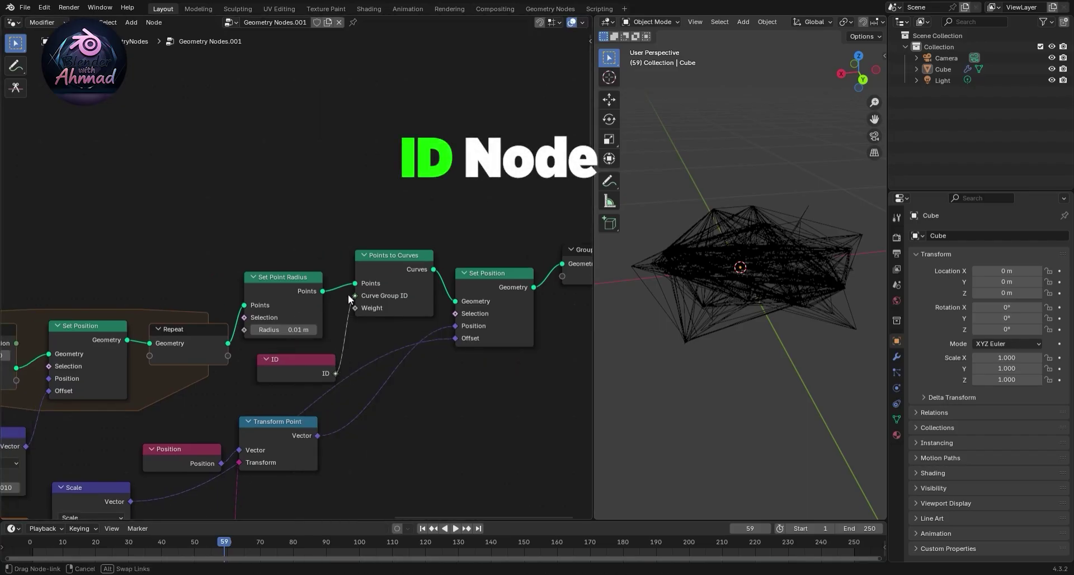
- Select the Repeat Input node and show the node editor sidebar
scroll(357, 429, "down", 2)
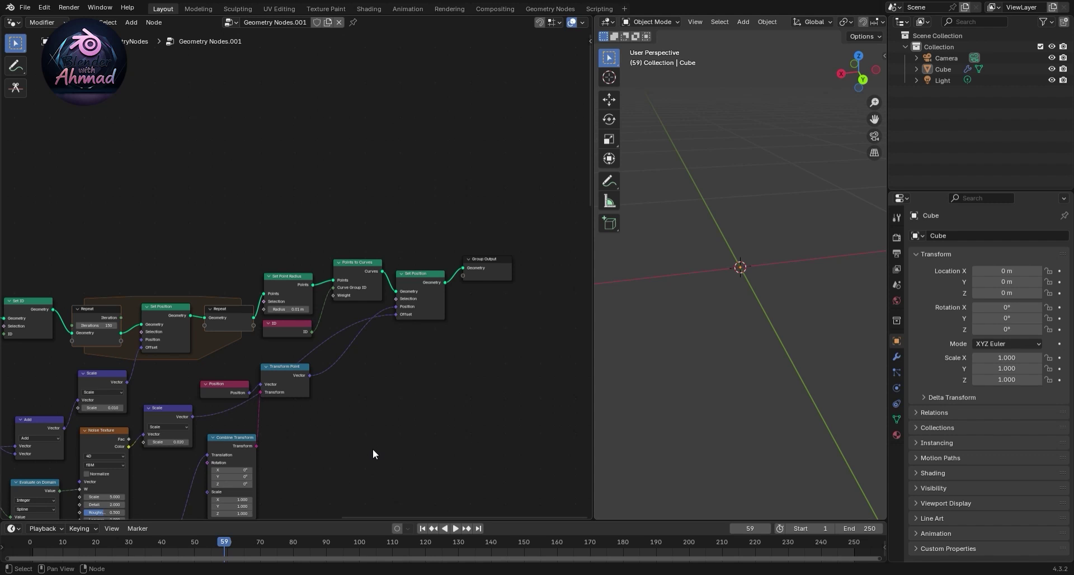
scroll(344, 392, "up", 5, "ctrl")
scroll(351, 401, "down", 1)
scroll(351, 402, "up", 2)
scroll(327, 390, "up", 1)
left_click(253, 321)
key("n")
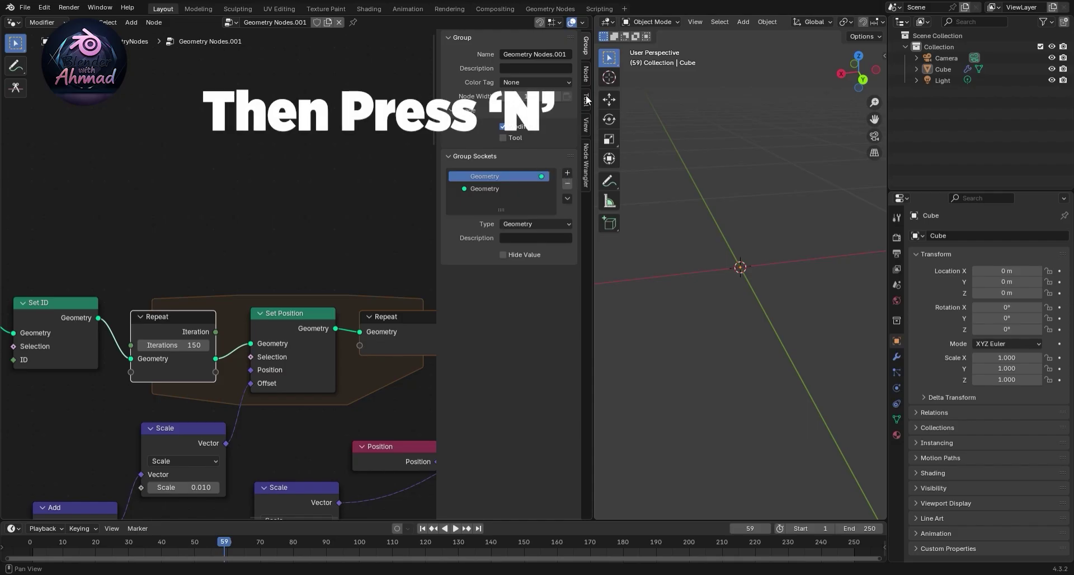
- Add a second Repeat item named Trail
left_click(586, 75)
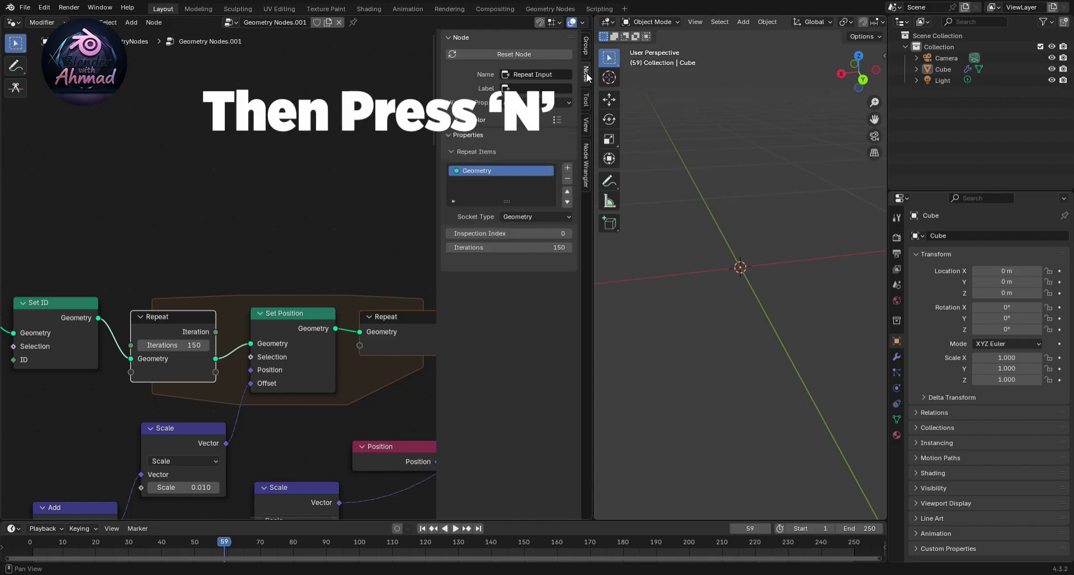
left_click(567, 167)
double_click(502, 183)
type("Trail")
key("Return")
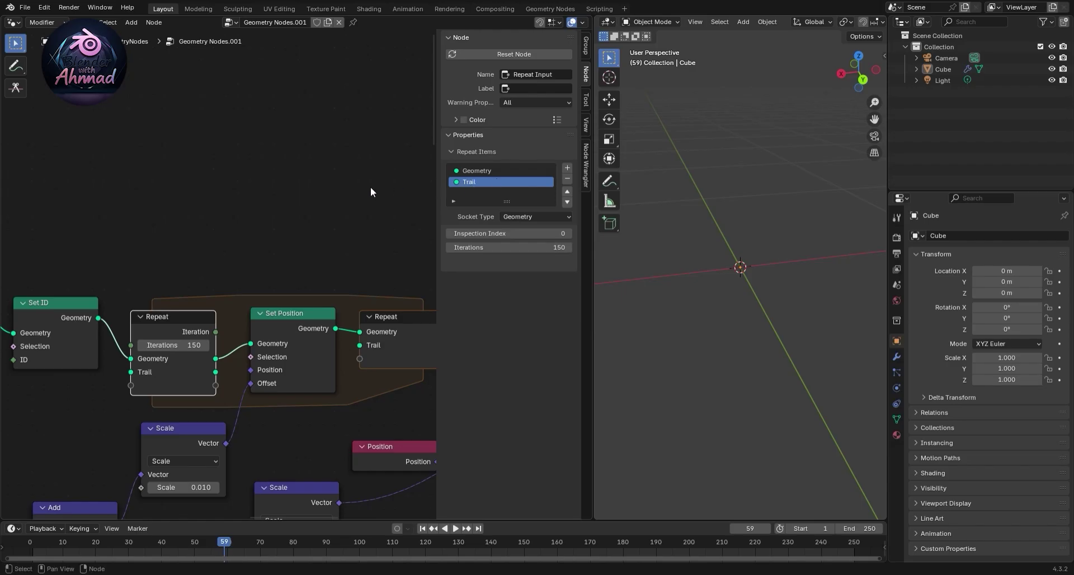
key("n")
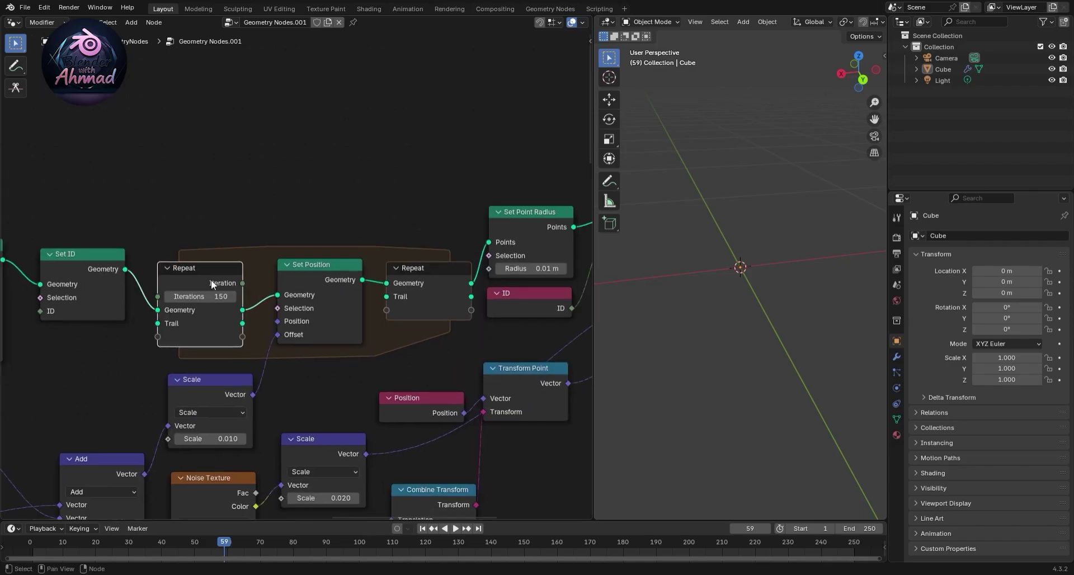
- Join the Repeat's Geometry and Trail with Join Geometry, feeding the closing Repeat's Trail
key("shift+a")
type("join ge")
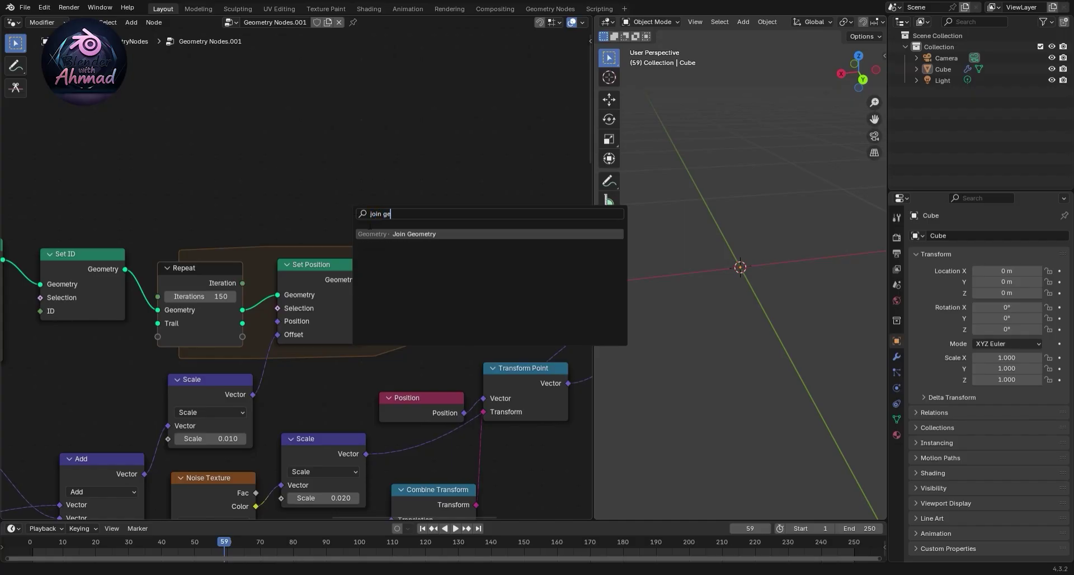
key("Return")
left_click(313, 369)
left_click_drag(242, 323, 278, 391)
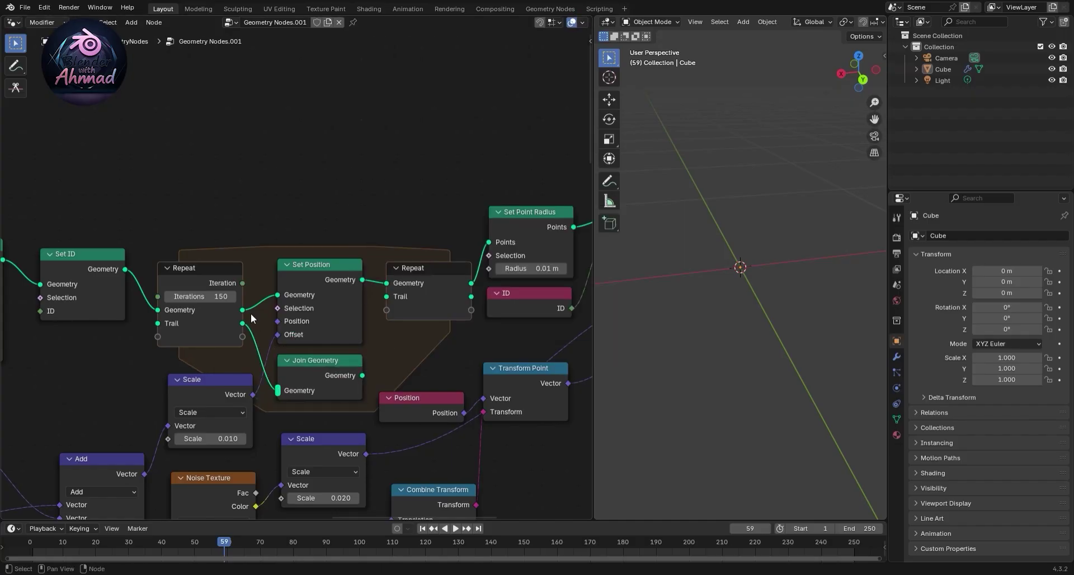
left_click_drag(242, 310, 278, 390)
left_click_drag(362, 376, 386, 297)
left_click(447, 305)
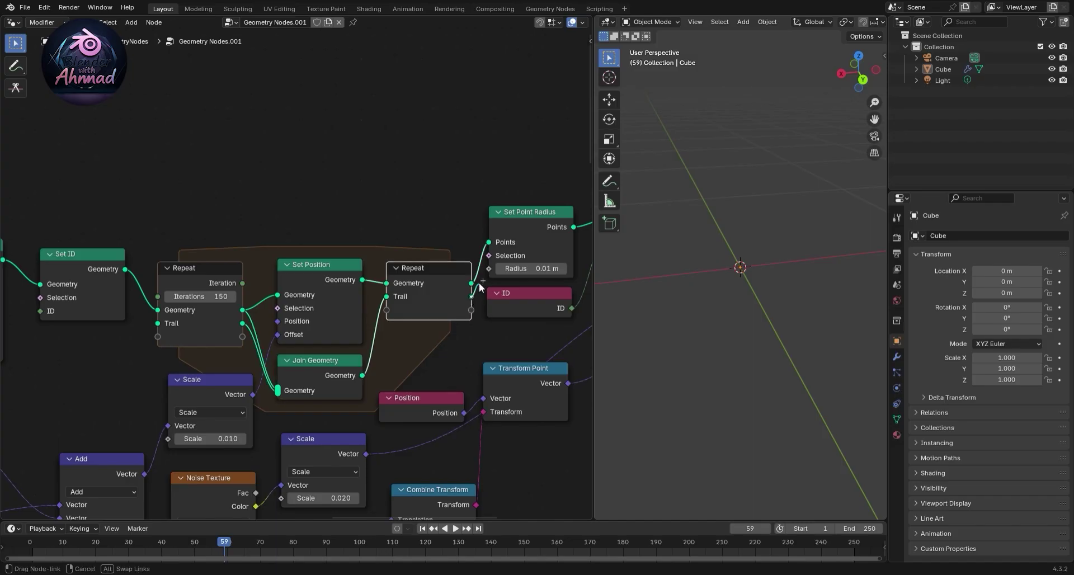
scroll(459, 207, "down", 2)
- Widen the 3D viewport and orbit around the curve disc to inspect it
left_click_drag(600, 278, 211, 278)
mouse_move(565, 312)
middle_mouse_down()
mouse_move(552, 300)
mouse_move(612, 329)
middle_mouse_up()
scroll(612, 329, "up", 3)
scroll(583, 334, "down", 3)
scroll(583, 333, "down", 2)
left_click_drag(218, 277, 665, 277)
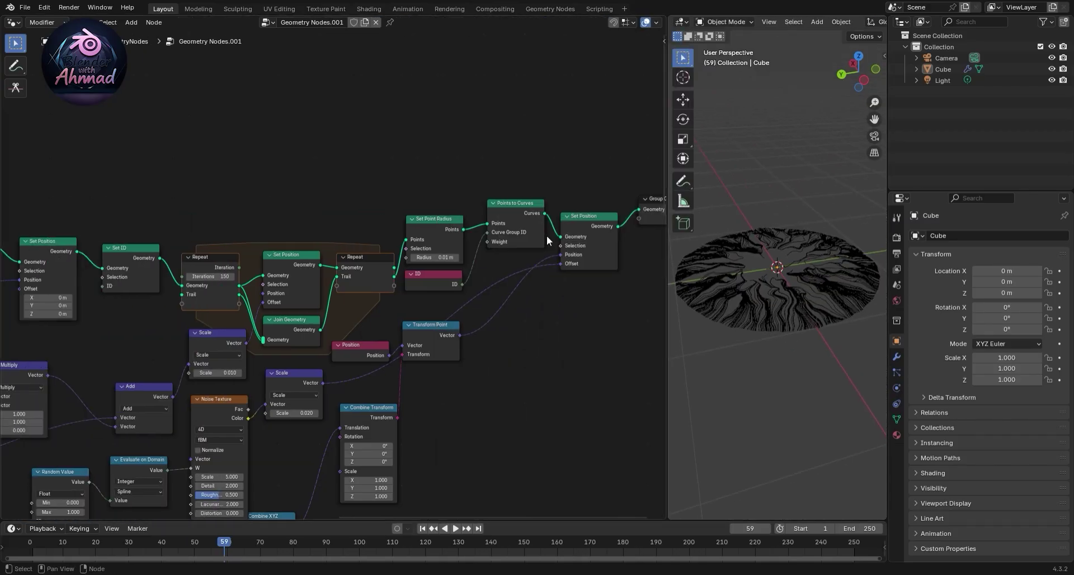
scroll(371, 187, "down", 4)
- Box-select the curve node tree and move it to the left
mouse_move(123, 205)
left_mouse_down()
mouse_move(378, 367)
mouse_move(423, 436)
left_mouse_up()
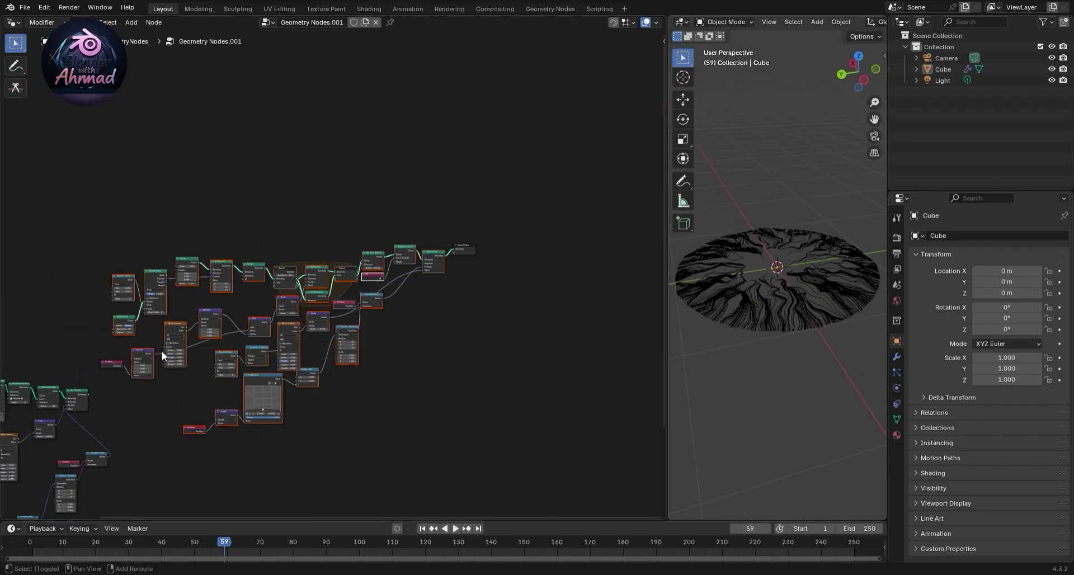
key("g")
left_click(392, 321)
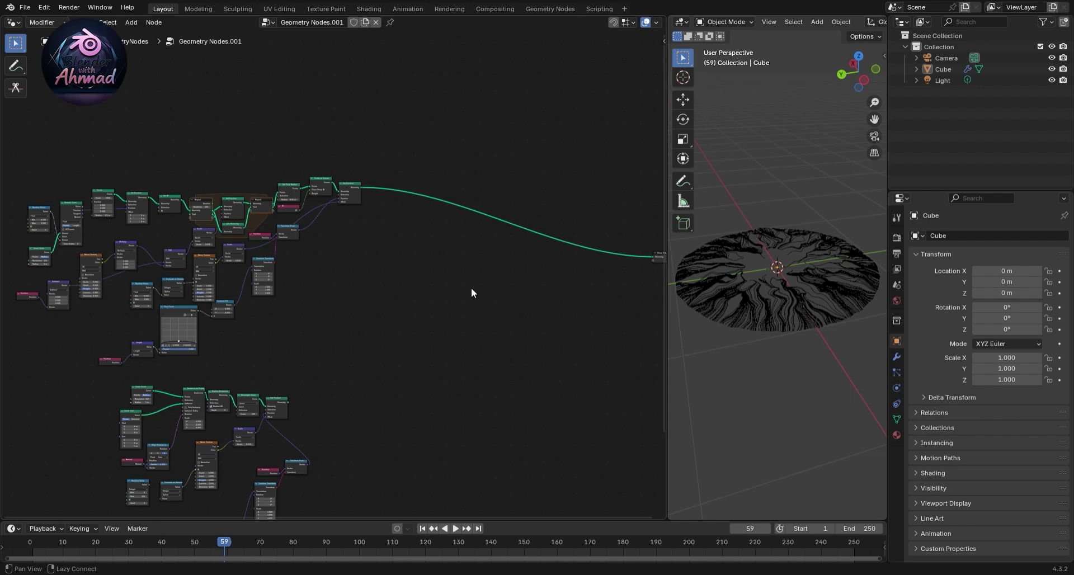
scroll(472, 293, "down", 1)
scroll(379, 384, "up", 3)
- Merge both Set Position outputs through a new Join Geometry node
middle_click_drag(402, 255, 347, 420)
right_click_drag(347, 421, 363, 141, "ctrl+shift")
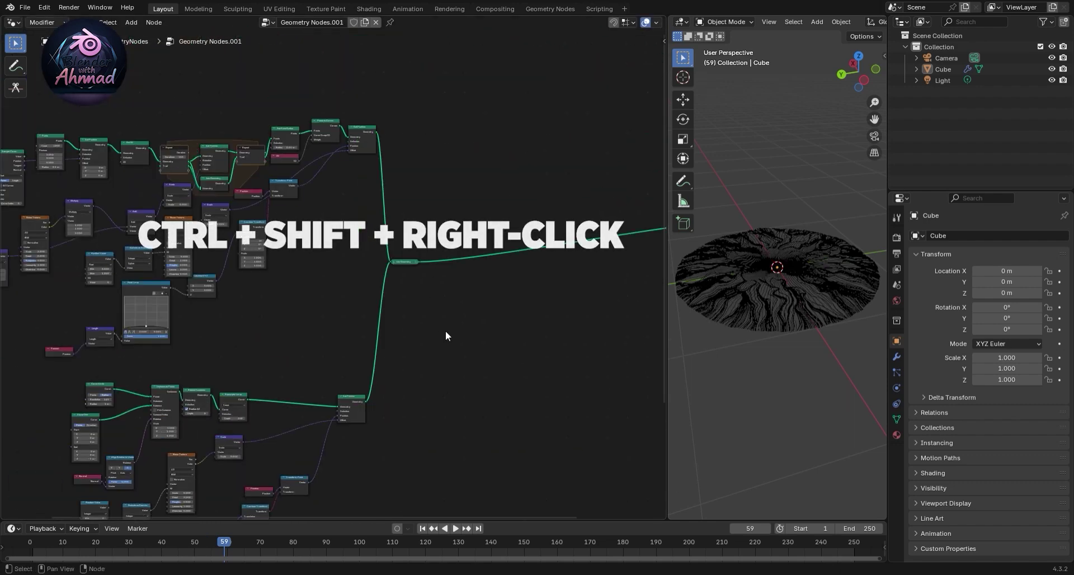
scroll(397, 275, "up", 4)
- Enlarge the 3D viewport to zoom on the radial disc, then select the upper node tree
left_click_drag(667, 288, 161, 296)
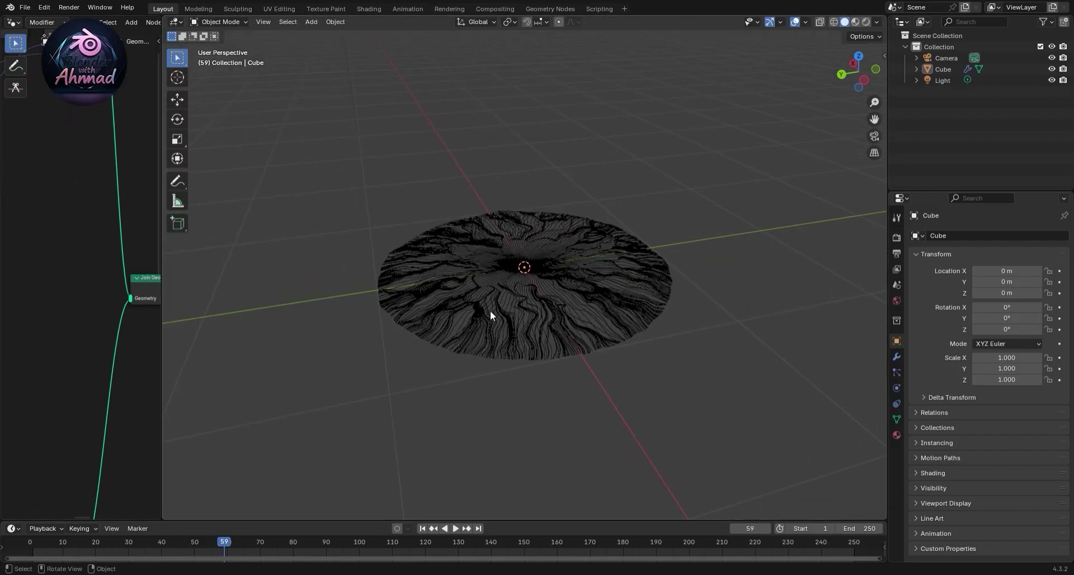
scroll(490, 310, "up", 2)
scroll(488, 308, "up", 2)
scroll(485, 314, "up", 1)
scroll(485, 311, "down", 3)
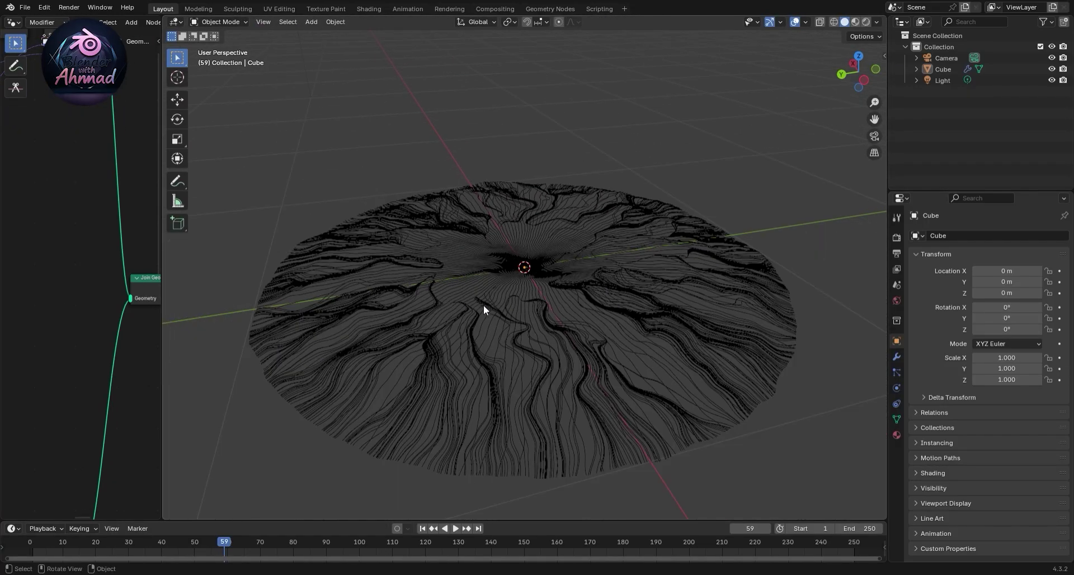
scroll(483, 305, "down", 1)
scroll(481, 307, "down", 4)
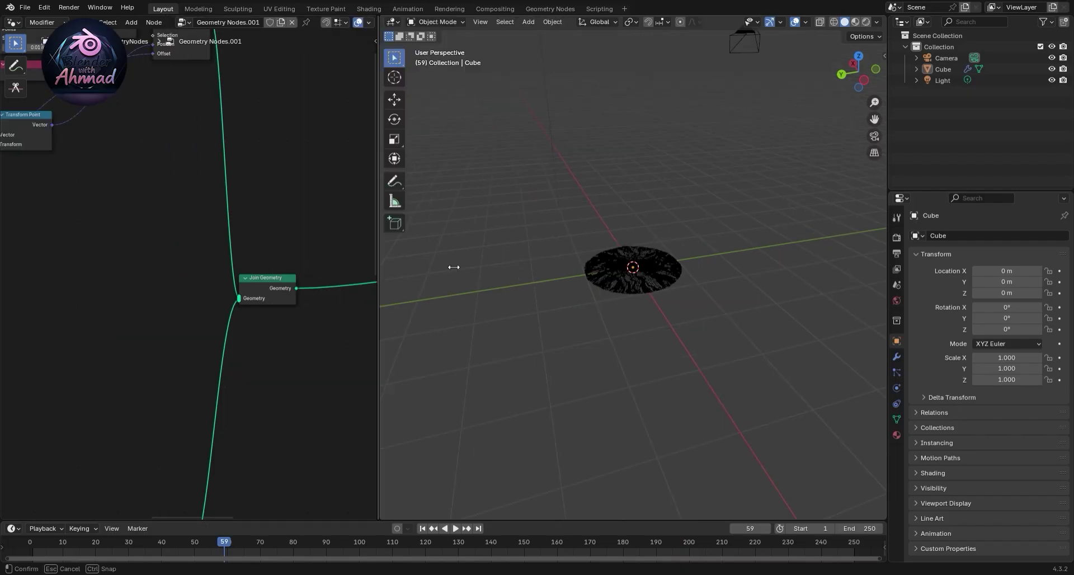
left_click_drag(100, 404, 498, 109)
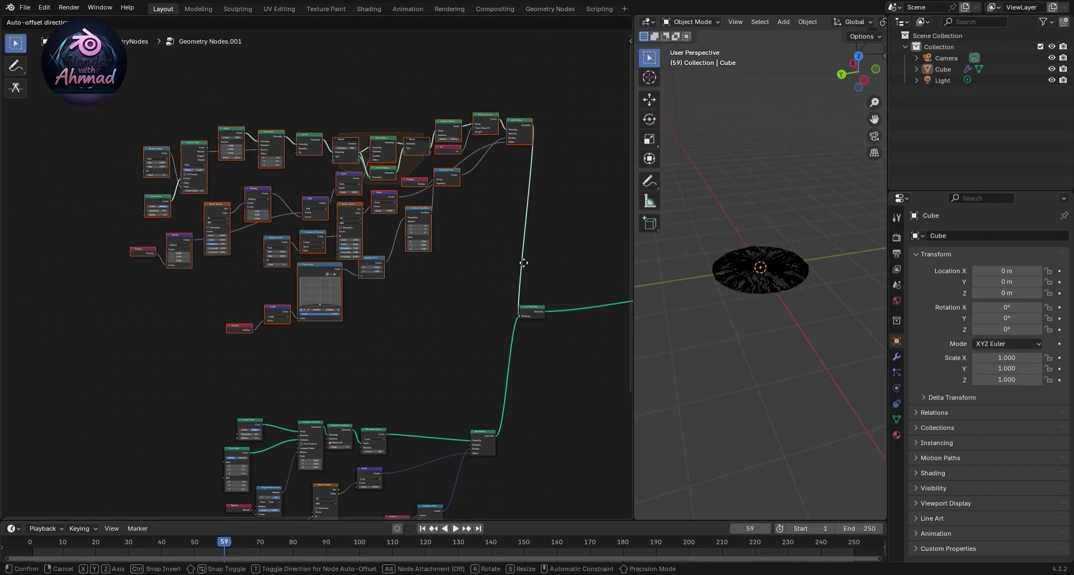
- Duplicate the selected node tree and place the copy above the original
middle_click_drag(365, 114, 467, 331)
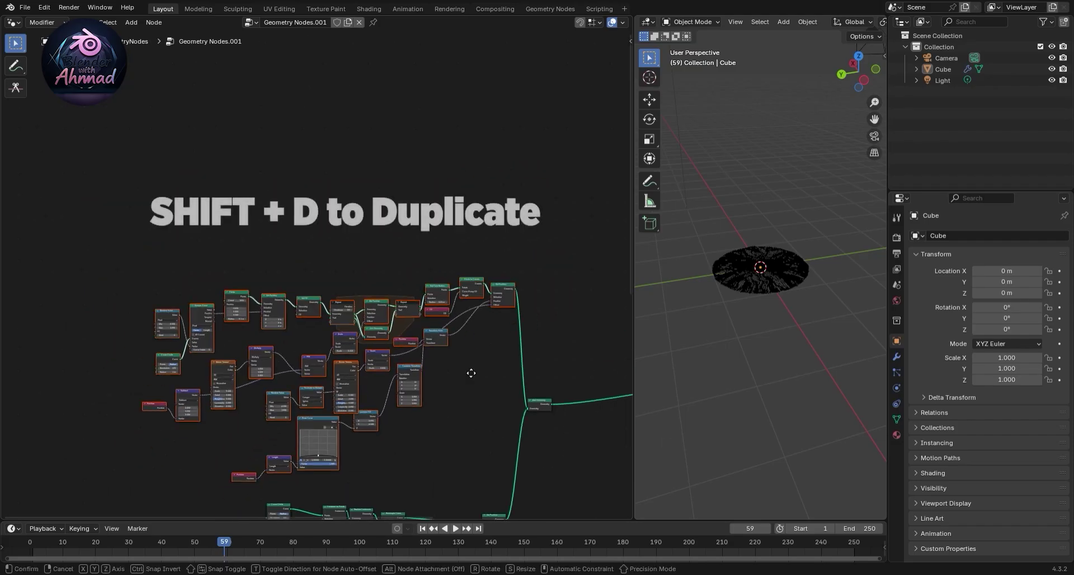
key("shift+d")
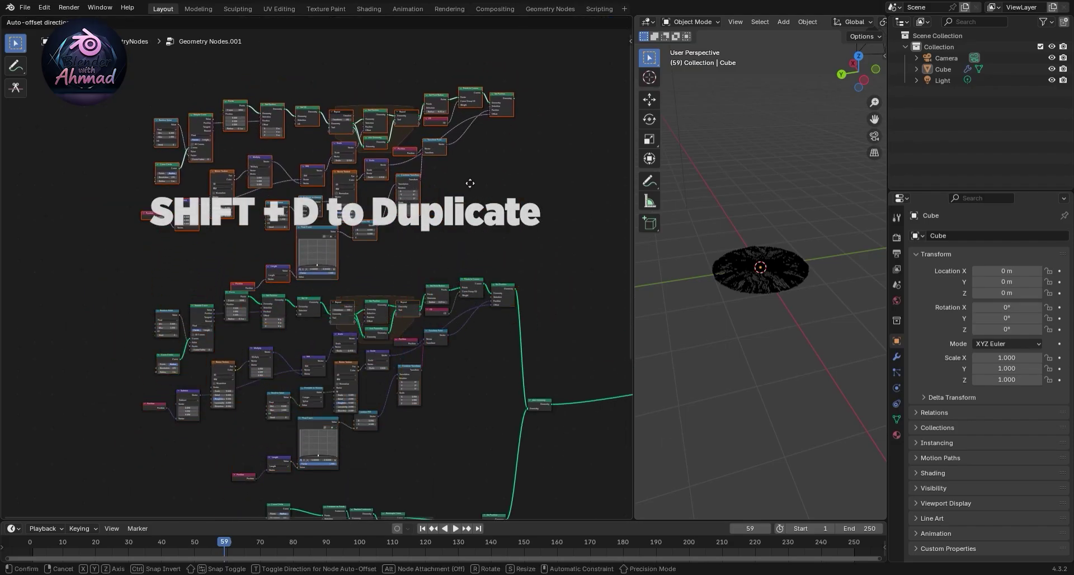
left_click(457, 172)
scroll(370, 347, "up", 5)
- Switch the copy's Noise Texture to 4D and set W to 110
key("KP_Decimal")
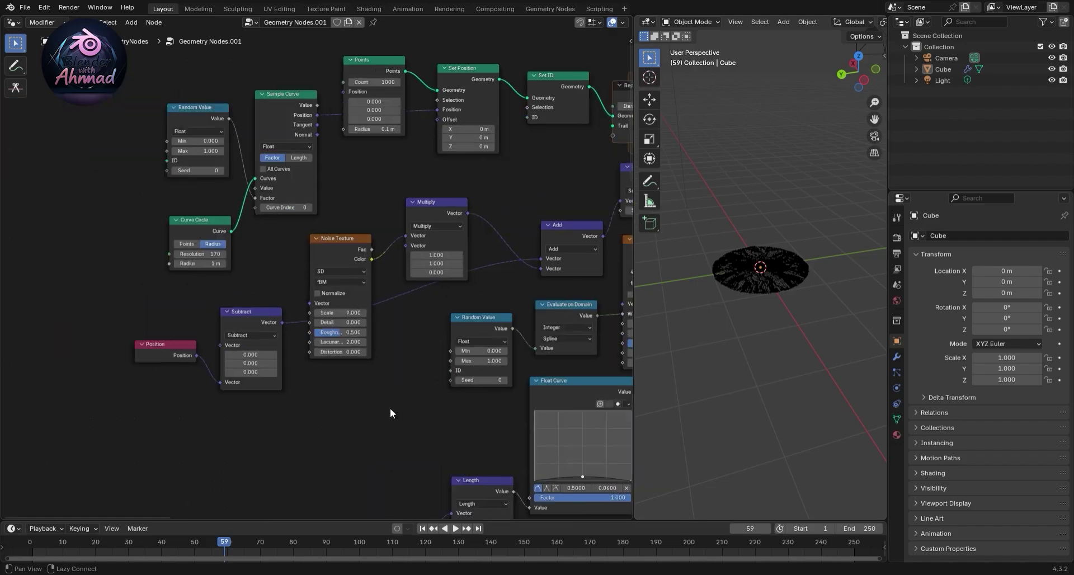
scroll(316, 294, "down", 2)
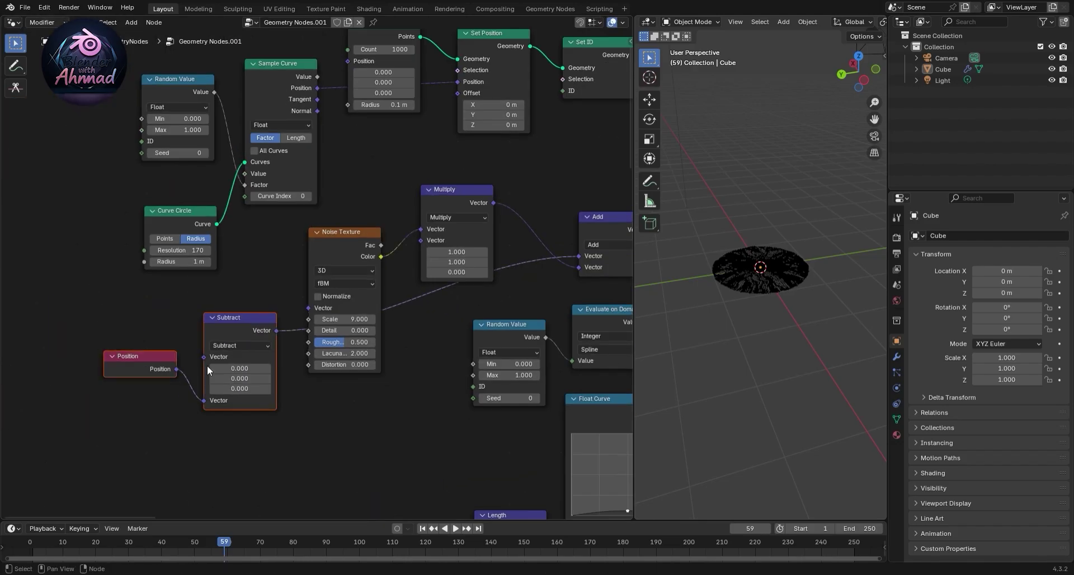
left_click_drag(223, 314, 318, 403)
scroll(358, 269, "up", 2)
left_click(358, 269)
left_click(363, 358)
left_click_drag(370, 233, 373, 215)
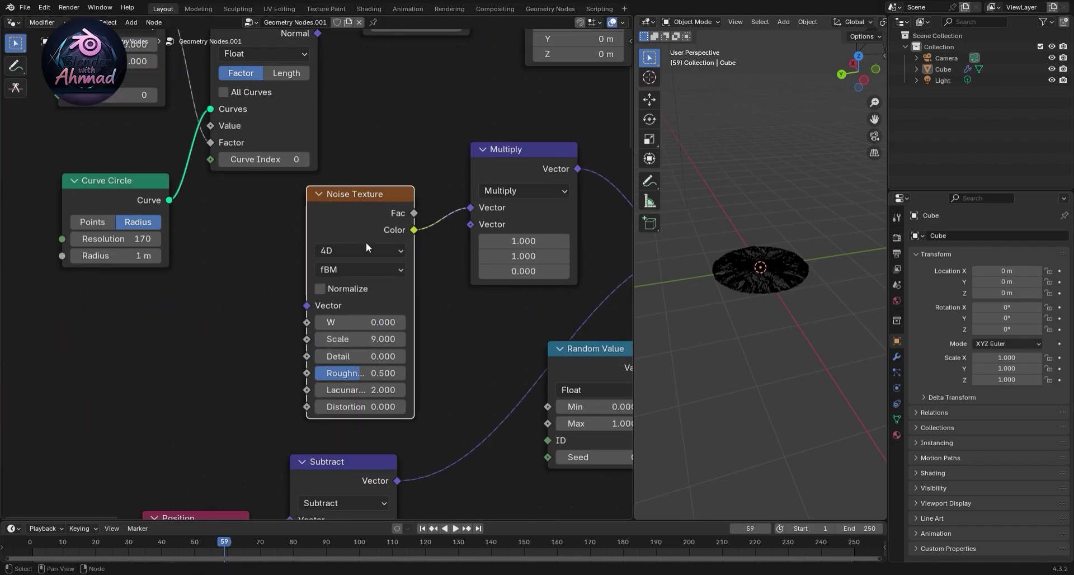
left_click(358, 322)
type("110")
key("Return")
- Link the upper Set Position output into Join Geometry
scroll(812, 366, "up", 5)
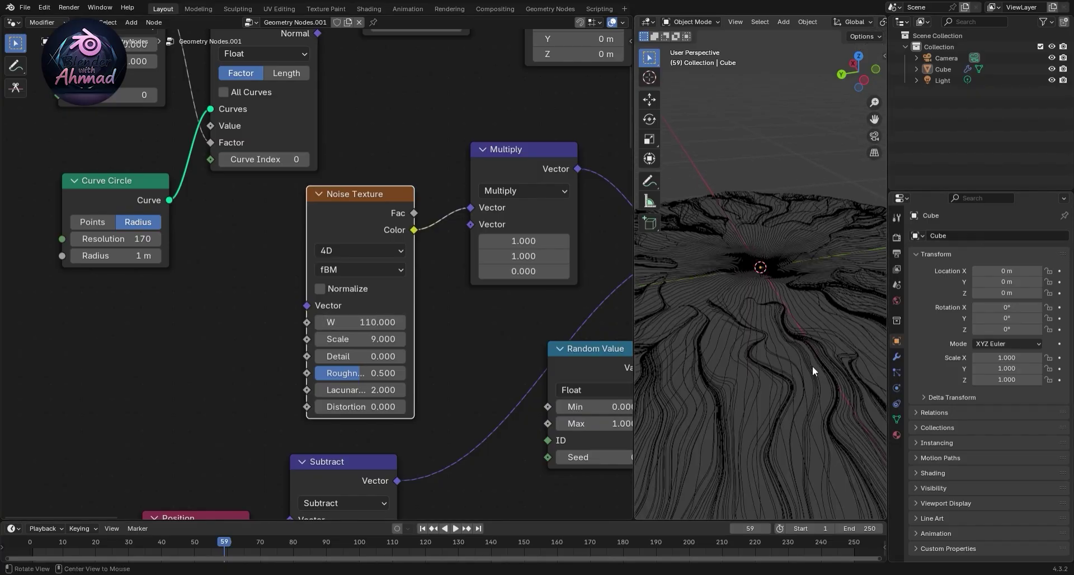
scroll(812, 366, "up", 3)
scroll(517, 226, "down", 6)
scroll(379, 251, "down", 3)
scroll(380, 246, "down", 1)
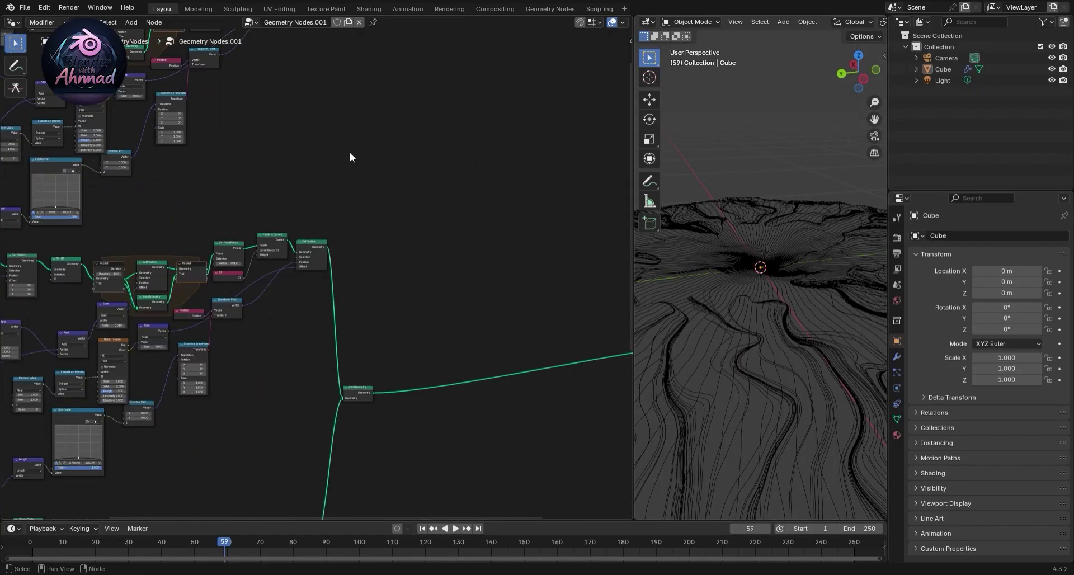
middle_click_drag(318, 72, 318, 163)
left_click_drag(309, 166, 337, 458)
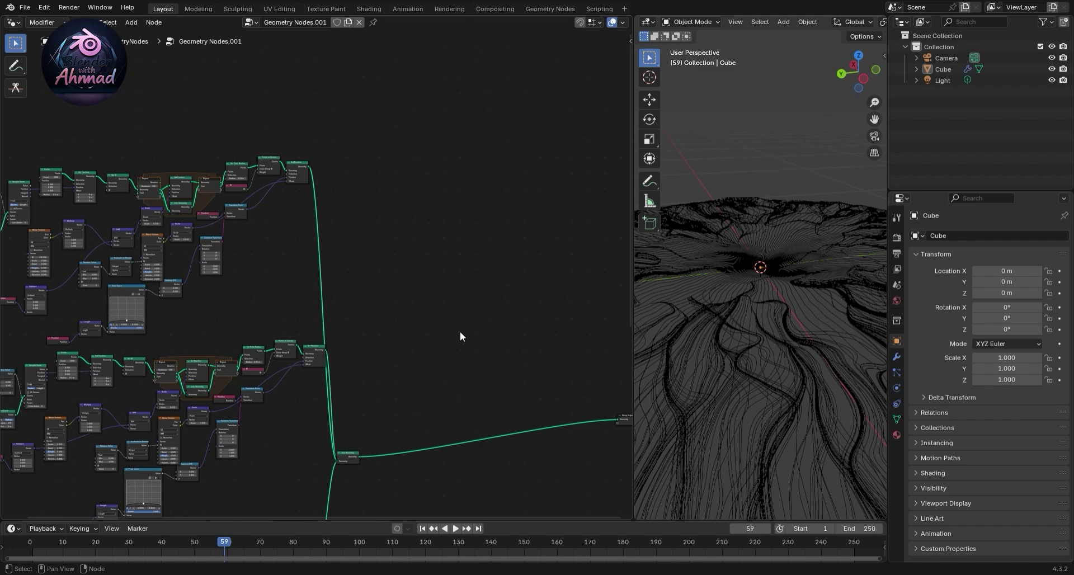
- Set the Float Curve point value to 0.07
scroll(460, 332, "up", 3)
scroll(452, 348, "up", 4)
scroll(416, 354, "up", 2)
left_click(380, 349)
type("0.7")
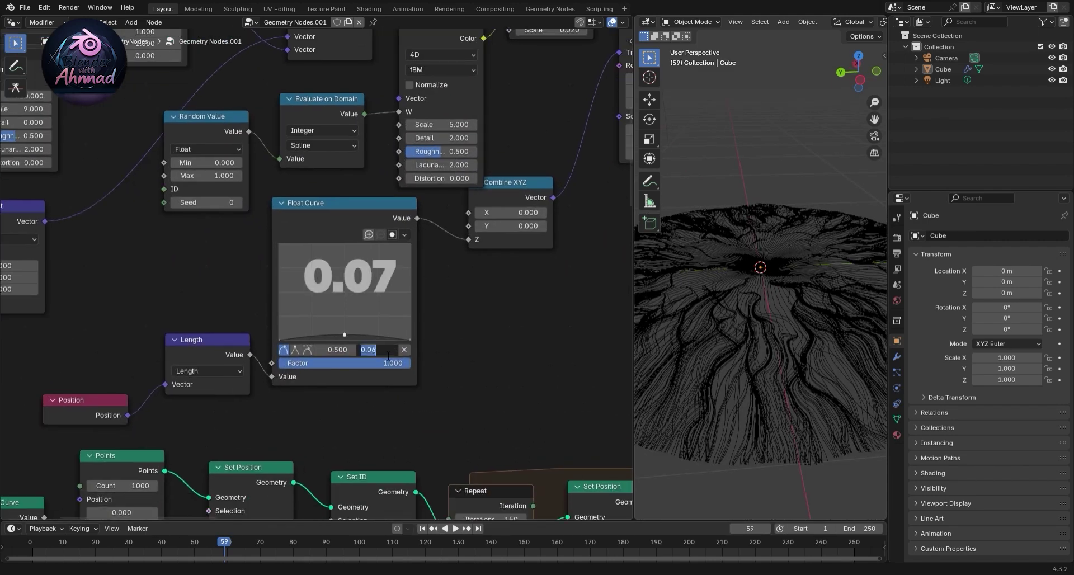
key("Return")
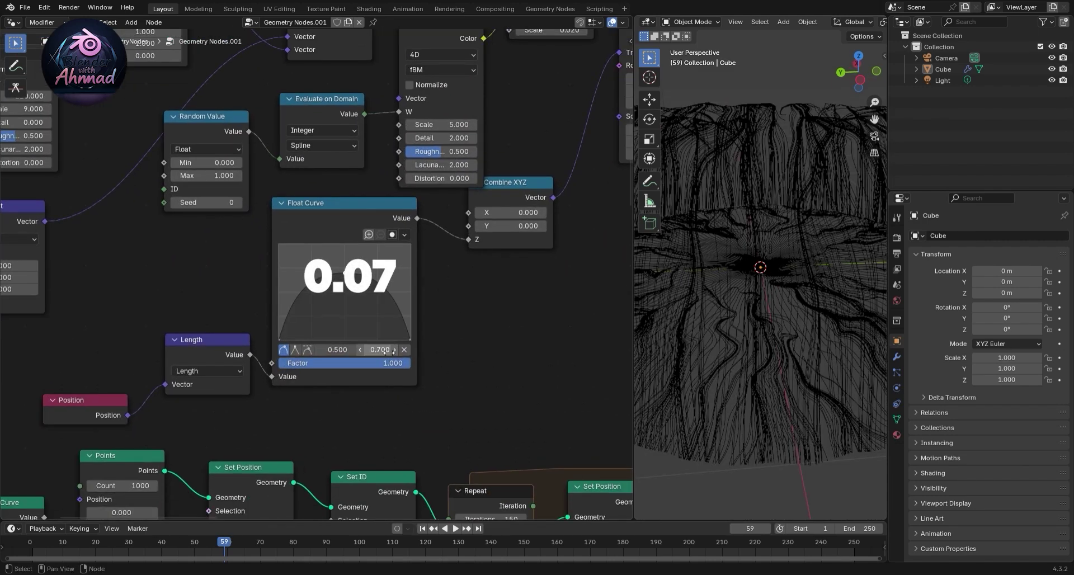
left_click(388, 350)
type("0.07")
key("Return")
scroll(439, 340, "down", 2)
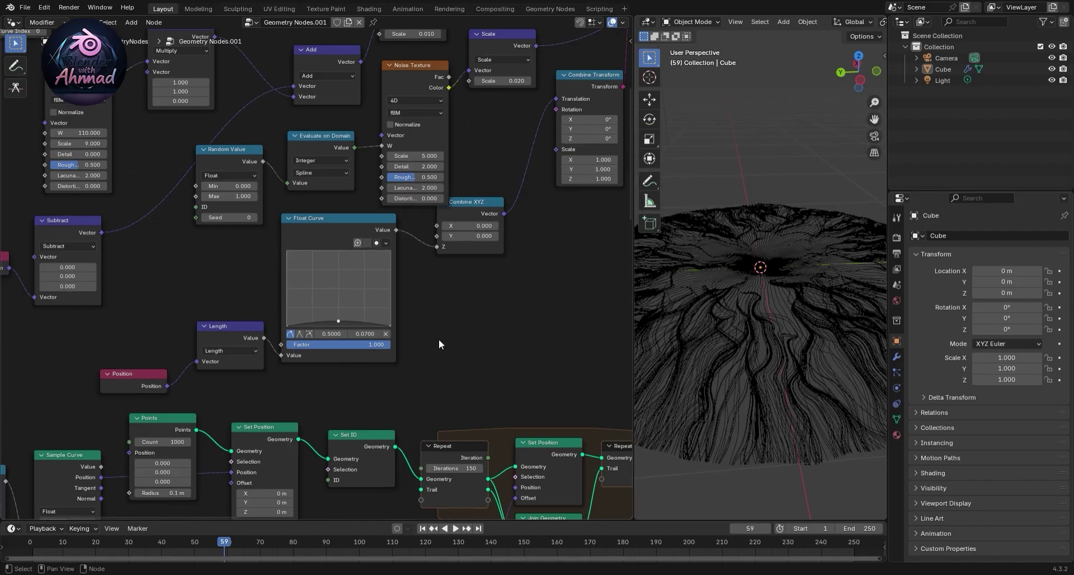
scroll(459, 325, "down", 2)
scroll(335, 319, "down", 1)
scroll(336, 296, "down", 2)
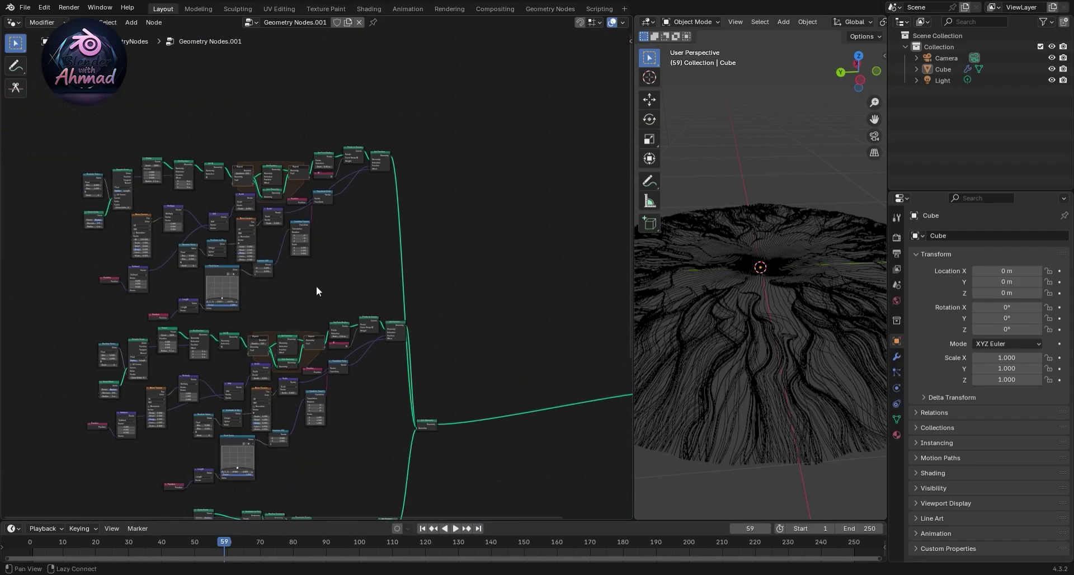
- Copy the upper hair node group and place it below the existing groups
middle_click_drag(317, 287, 365, 308)
left_click_drag(126, 340, 472, 83)
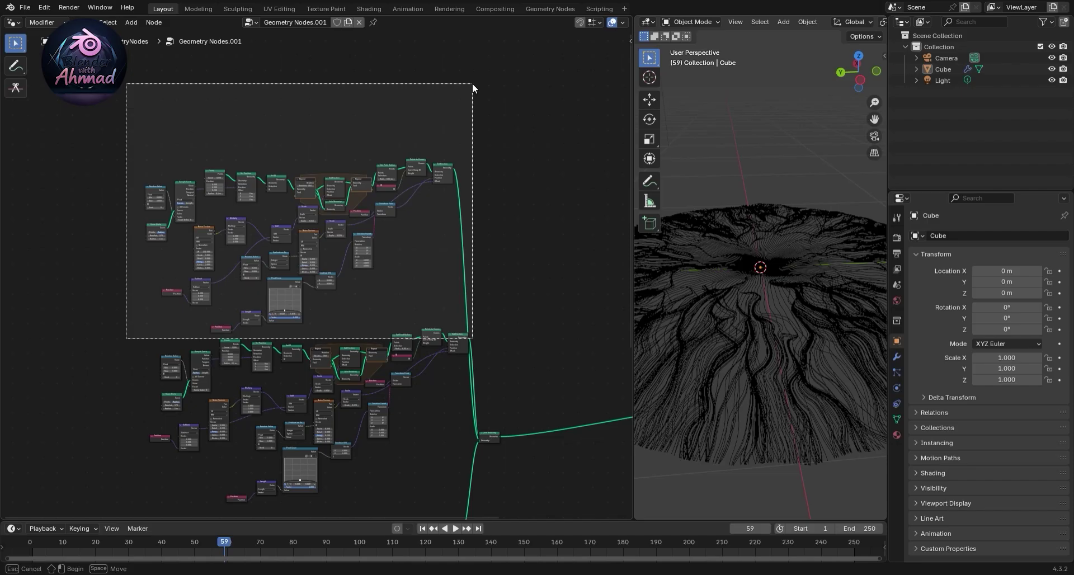
left_click_drag(97, 113, 456, 317)
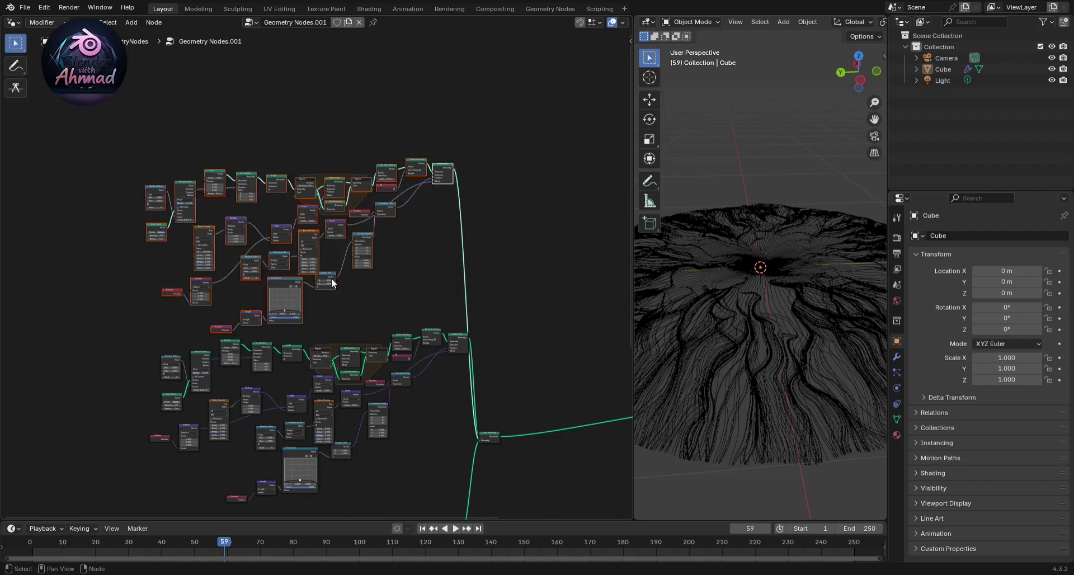
scroll(328, 280, "down", 3)
middle_click_drag(444, 290, 431, 109)
key("g")
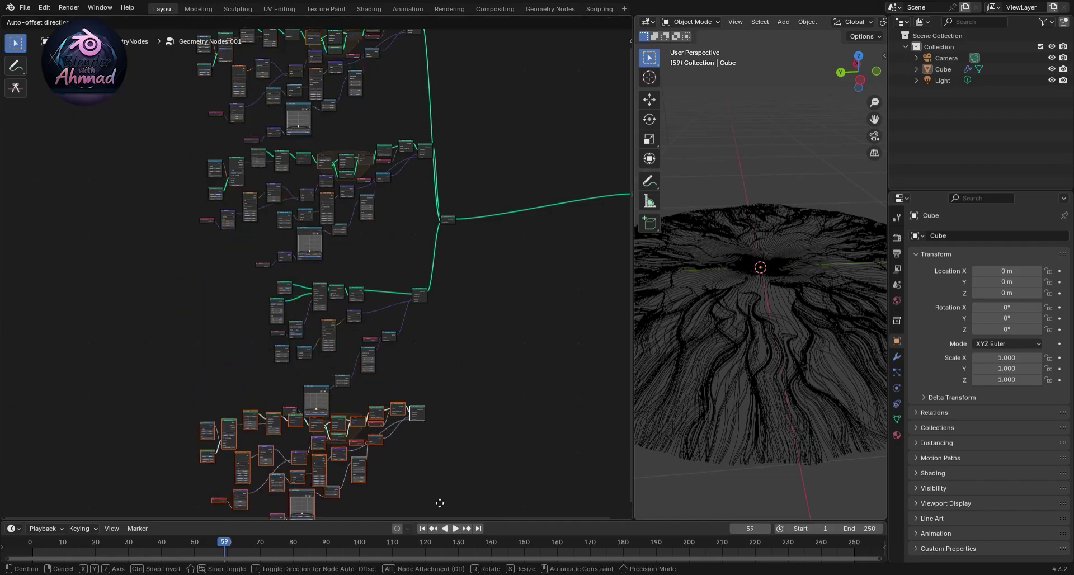
left_click(464, 355)
scroll(436, 364, "up", 5)
scroll(405, 380, "up", 2)
scroll(240, 371, "up", 2)
scroll(322, 319, "up", 2)
- Set the copied group's Noise Texture W to 30
left_click(300, 281)
type("30")
key("Return")
scroll(355, 292, "down", 3)
scroll(380, 386, "up", 2)
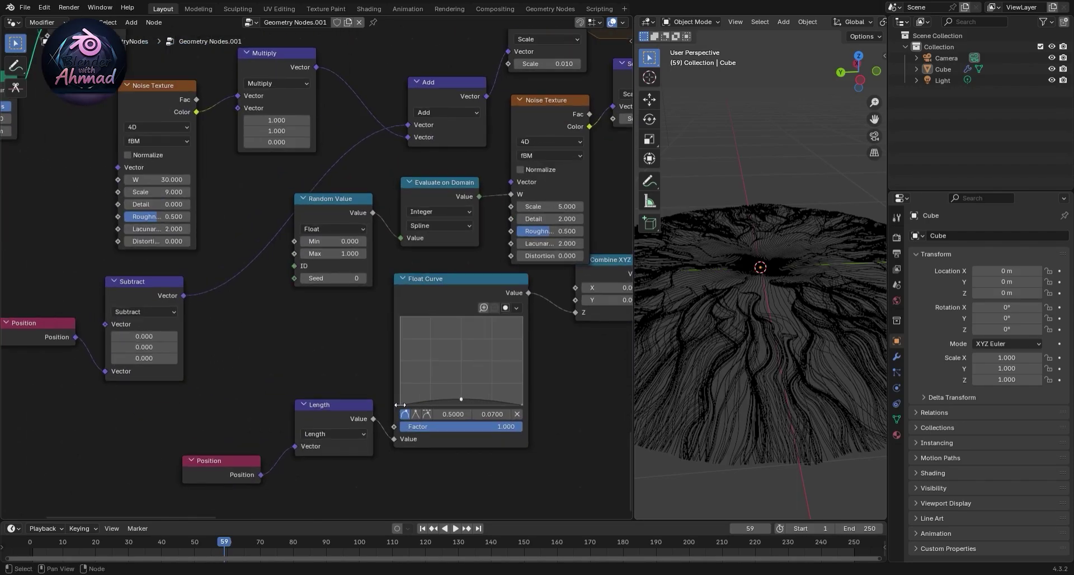
scroll(398, 397, "up", 1)
scroll(414, 398, "up", 2)
scroll(428, 372, "up", 1)
- Set the copied group's Float Curve point value to 0.065
left_click(434, 330)
key("BackSpace")
type(".065")
key("Return")
scroll(477, 246, "down", 4)
scroll(368, 353, "down", 1)
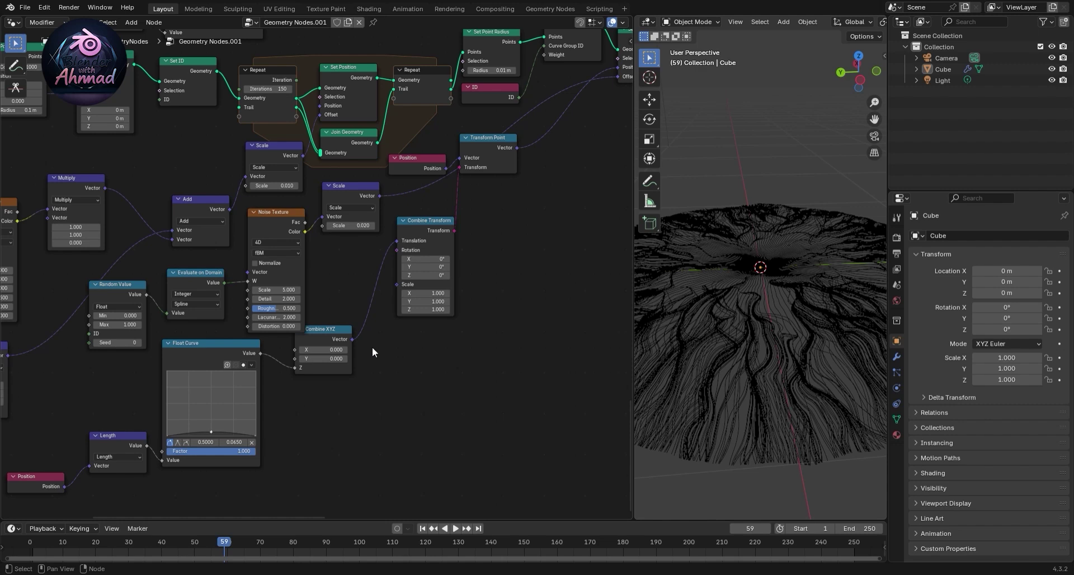
scroll(400, 340, "down", 3)
scroll(518, 208, "up", 2)
scroll(518, 205, "down", 2)
scroll(481, 230, "down", 3)
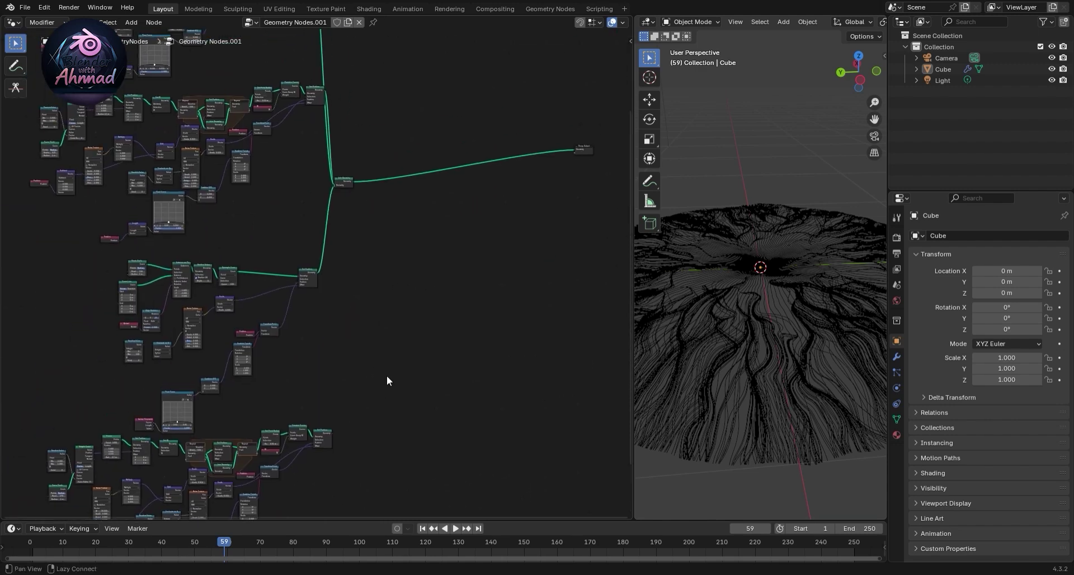
- Wire the copied group's output into Join Geometry and view the hair from above
left_click_drag(330, 435, 330, 188)
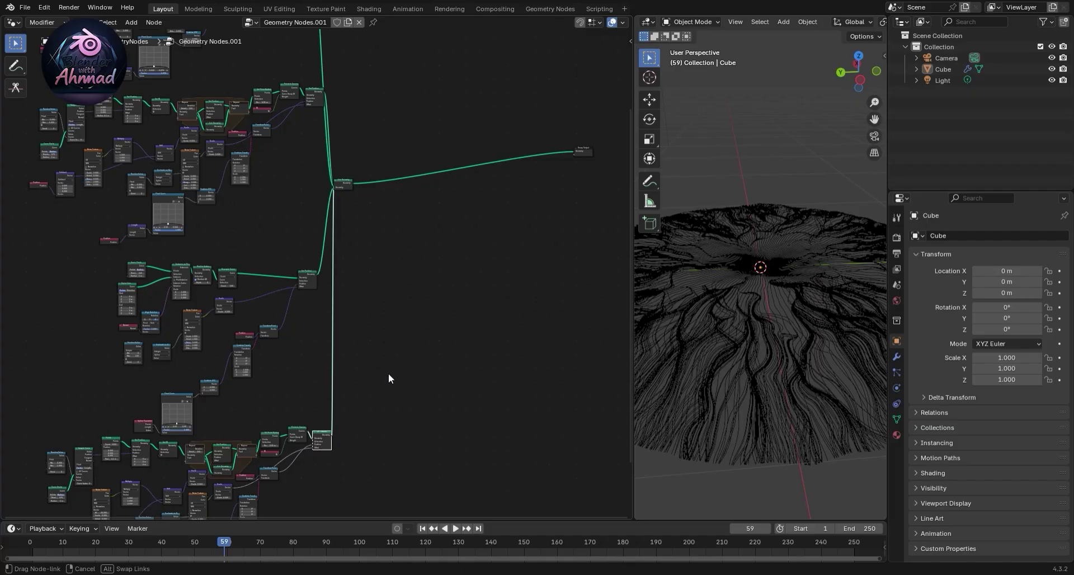
left_click_drag(388, 373, 389, 372)
scroll(388, 363, "down", 2)
mouse_move(767, 367)
middle_mouse_down()
mouse_move(748, 382)
mouse_move(787, 415)
mouse_move(764, 401)
middle_mouse_up()
scroll(741, 353, "up", 2)
scroll(740, 352, "up", 2)
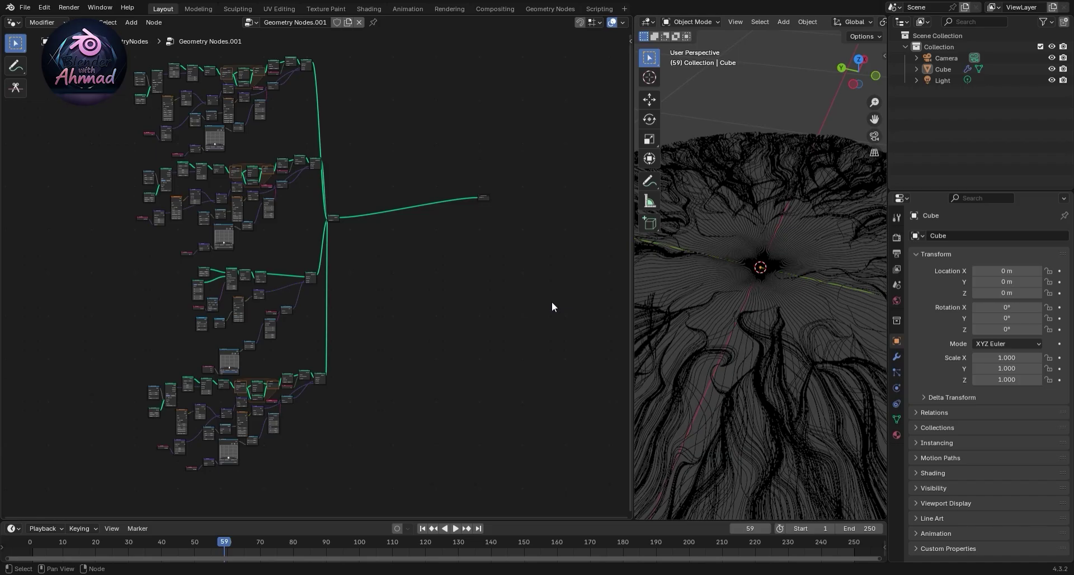
- Connect the Random Value node into Evaluate on Domain
scroll(383, 371, "up", 1)
scroll(415, 422, "up", 2)
scroll(415, 421, "up", 2)
scroll(440, 252, "up", 2)
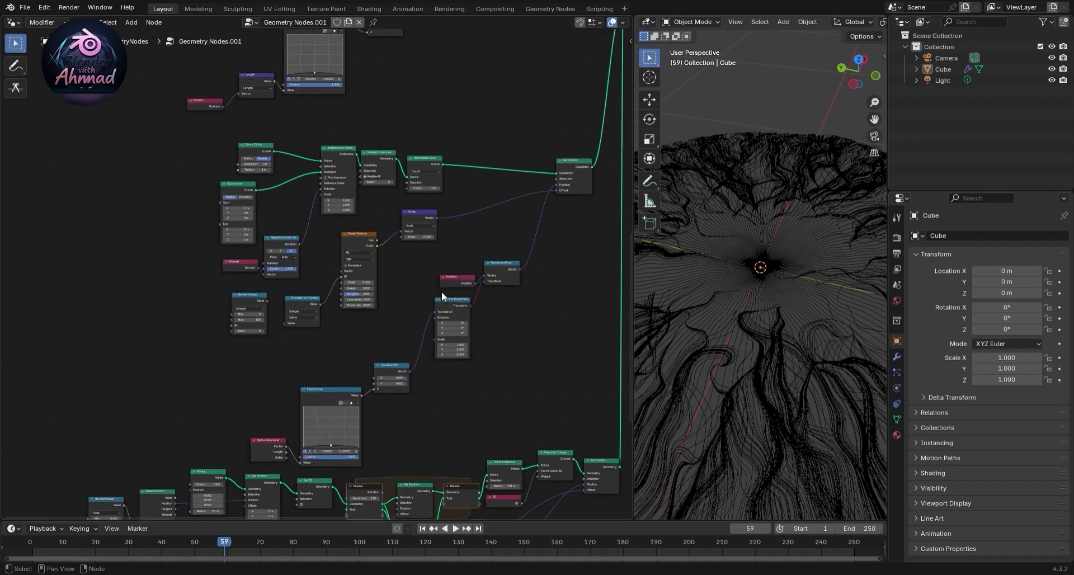
scroll(441, 291, "up", 1)
scroll(425, 310, "up", 1)
scroll(282, 378, "up", 1)
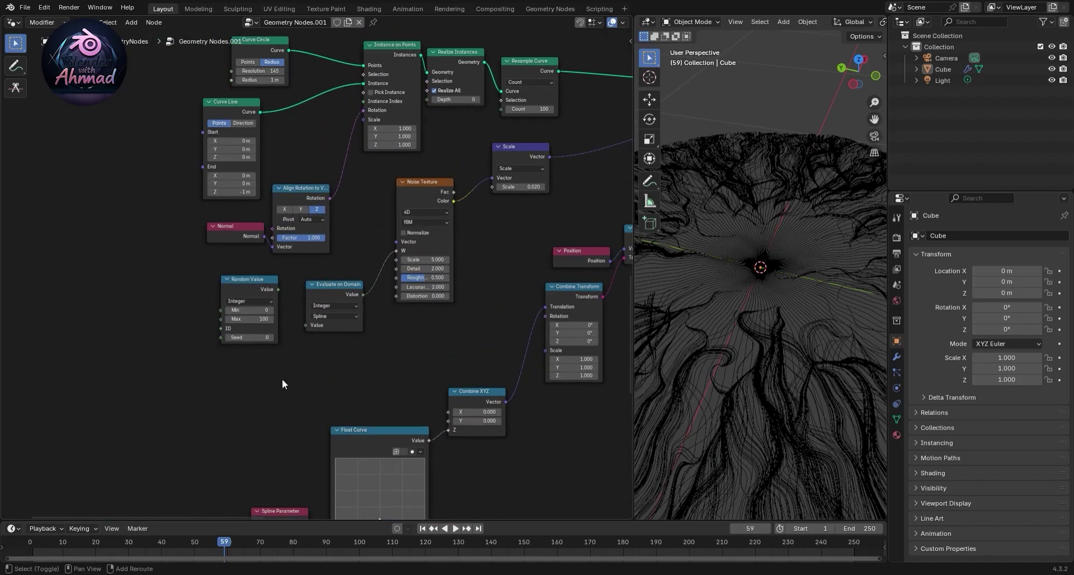
scroll(338, 351, "up", 1)
left_click(306, 286)
left_click_drag(329, 290, 359, 330)
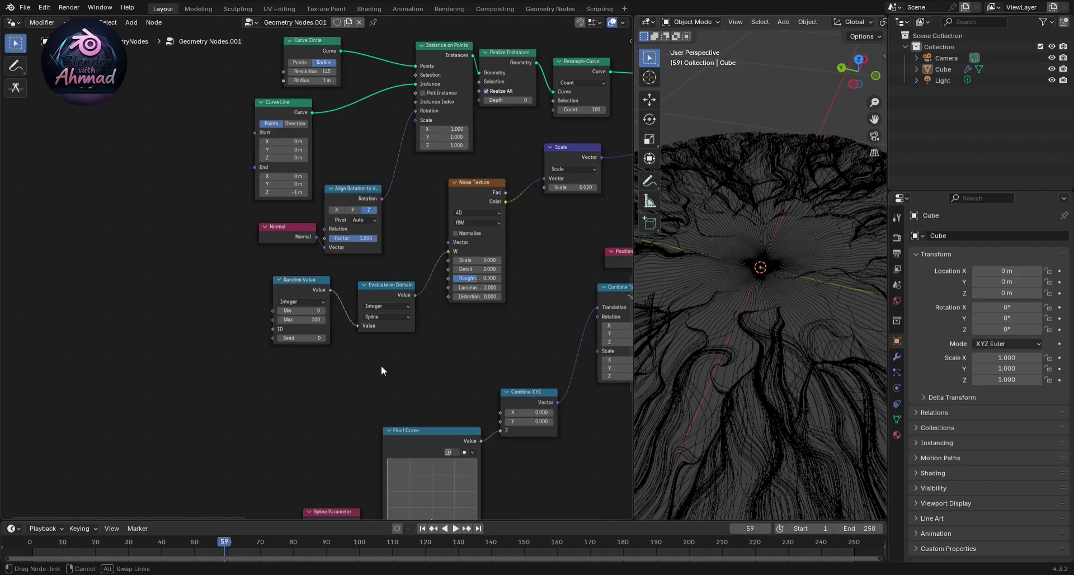
- Set the Curve Circle resolution to 2000 for denser strands
scroll(381, 365, "up", 2)
scroll(323, 277, "up", 1)
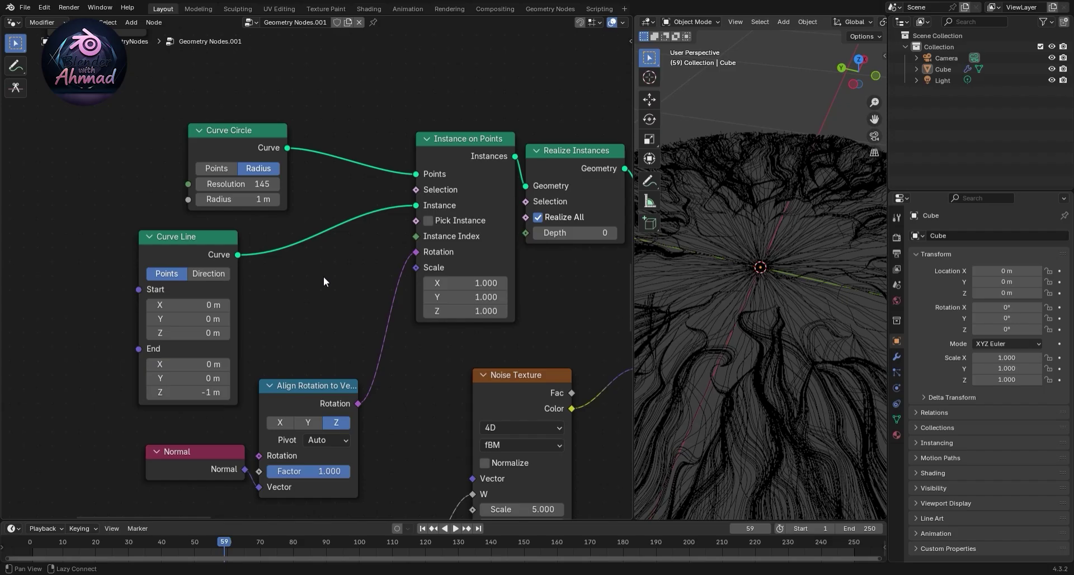
scroll(323, 277, "up", 2)
left_click(280, 302)
type("2000")
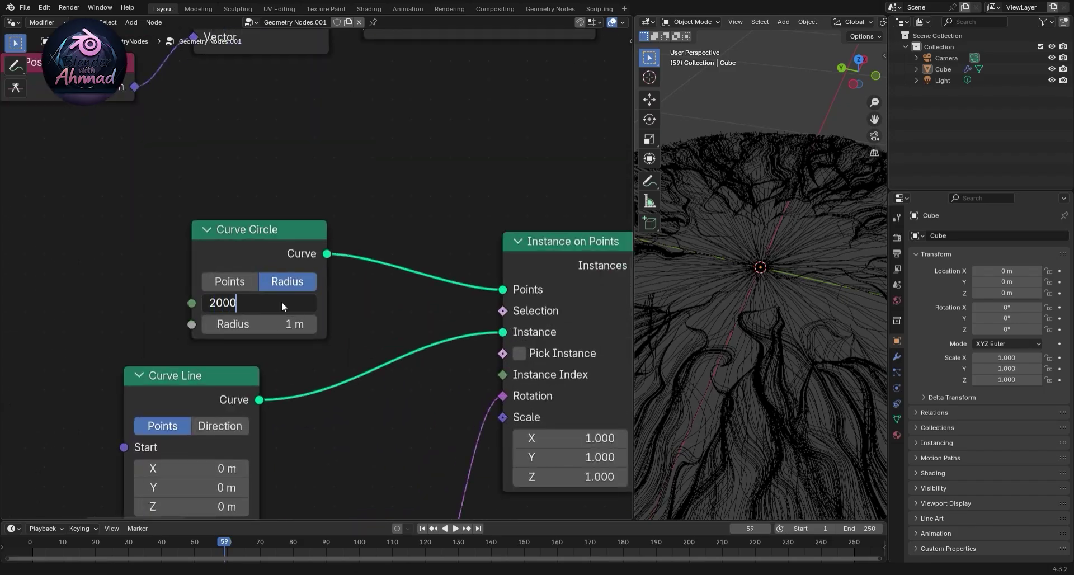
key("Return")
- Enlarge the 3D viewport and enable Statistics in the viewport overlays
left_click_drag(634, 300, 191, 317)
mouse_move(613, 307)
middle_mouse_down()
mouse_move(623, 281)
mouse_move(465, 334)
mouse_move(541, 348)
mouse_move(616, 325)
middle_mouse_up()
left_click(615, 325)
left_click(805, 22)
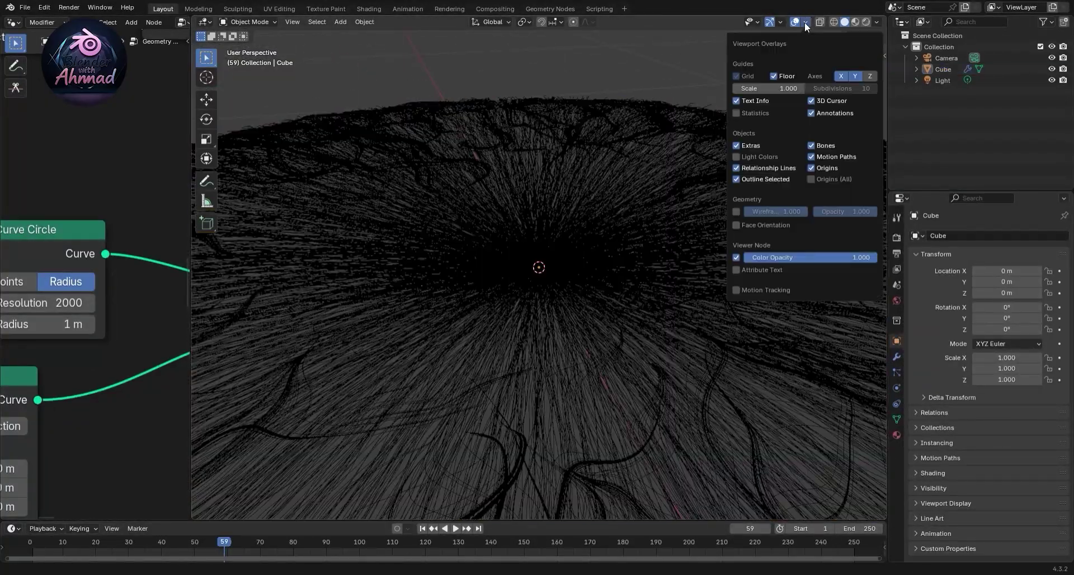
left_click(751, 115)
left_click(616, 97)
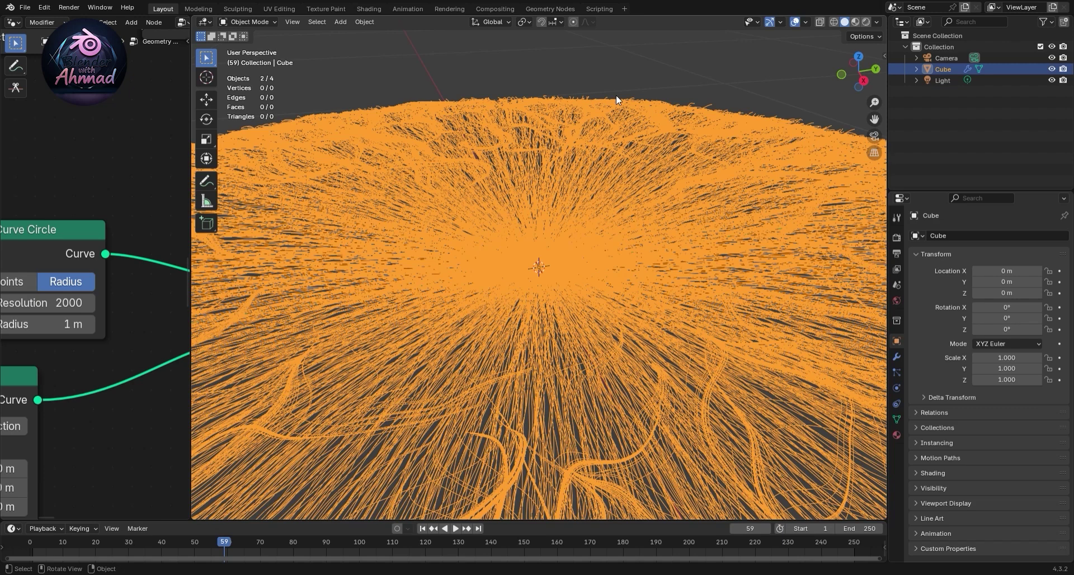
left_click(625, 73)
left_click_drag(192, 280, 710, 279)
scroll(597, 224, "down", 5)
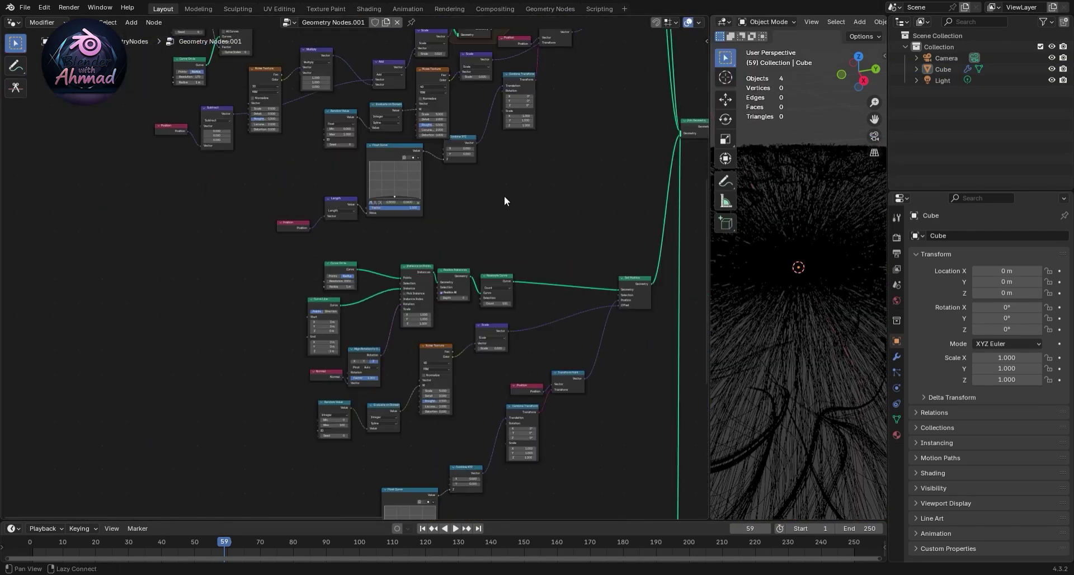
- Insert a Delete Geometry node after Join Geometry
scroll(441, 207, "right", 5, "ctrl")
key("shift+a")
type("delet")
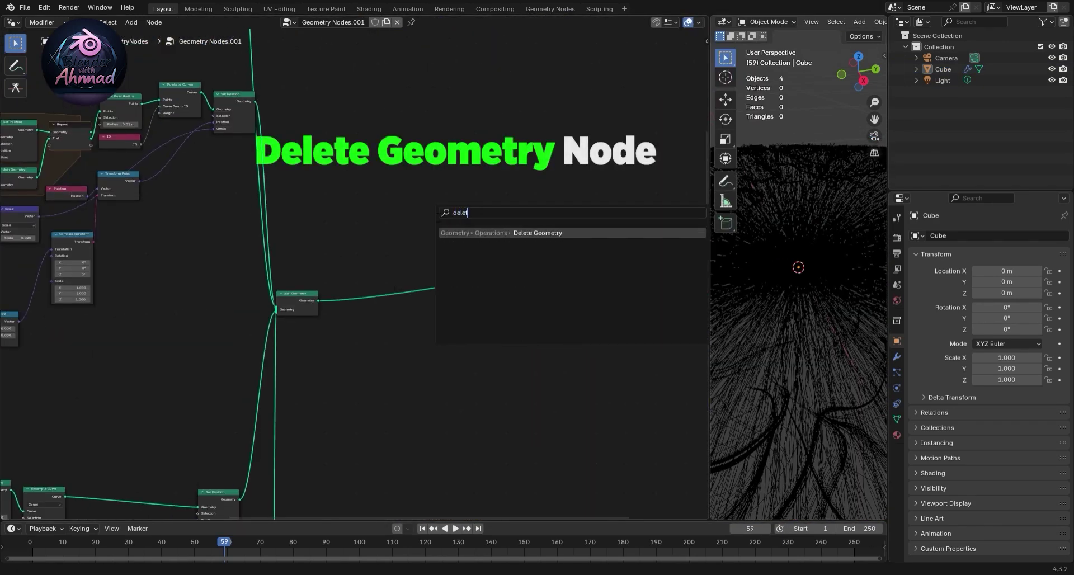
key("Return")
left_click(364, 286)
- Add a Vector Math node set to Length and wire it into Delete Geometry's Selection
scroll(336, 313, "up", 3)
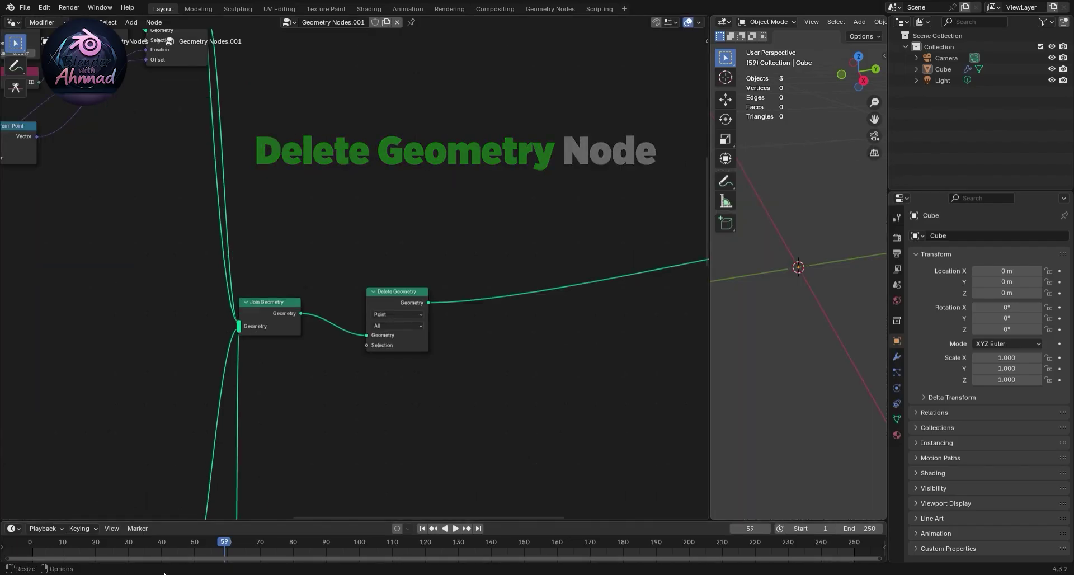
key("shift+a")
type("vec m")
left_click(539, 389)
left_click(414, 343)
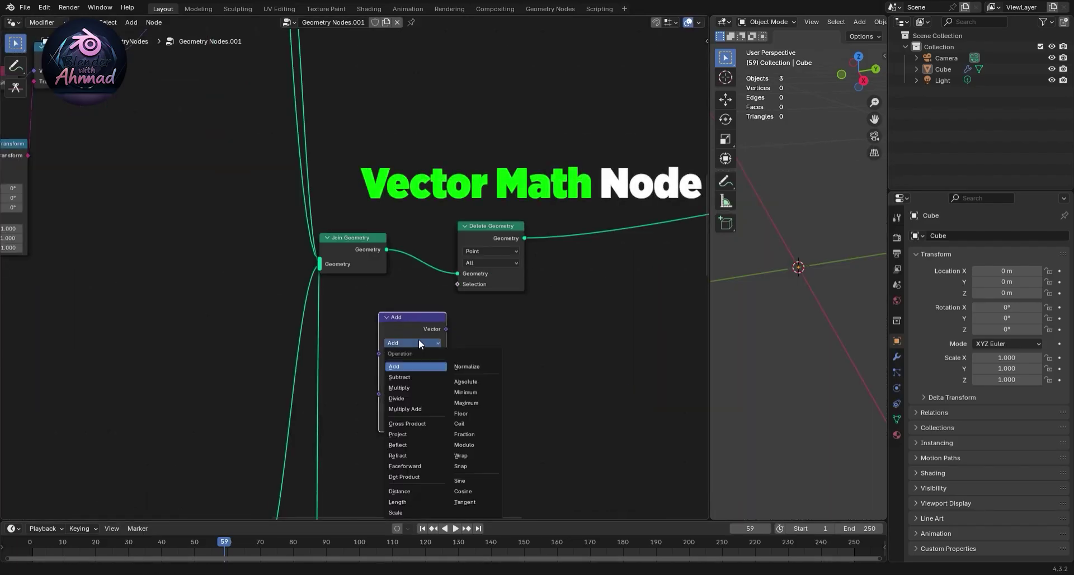
left_click(398, 502)
mouse_move(446, 329)
left_mouse_down()
mouse_move(413, 298)
mouse_move(457, 284)
left_mouse_up()
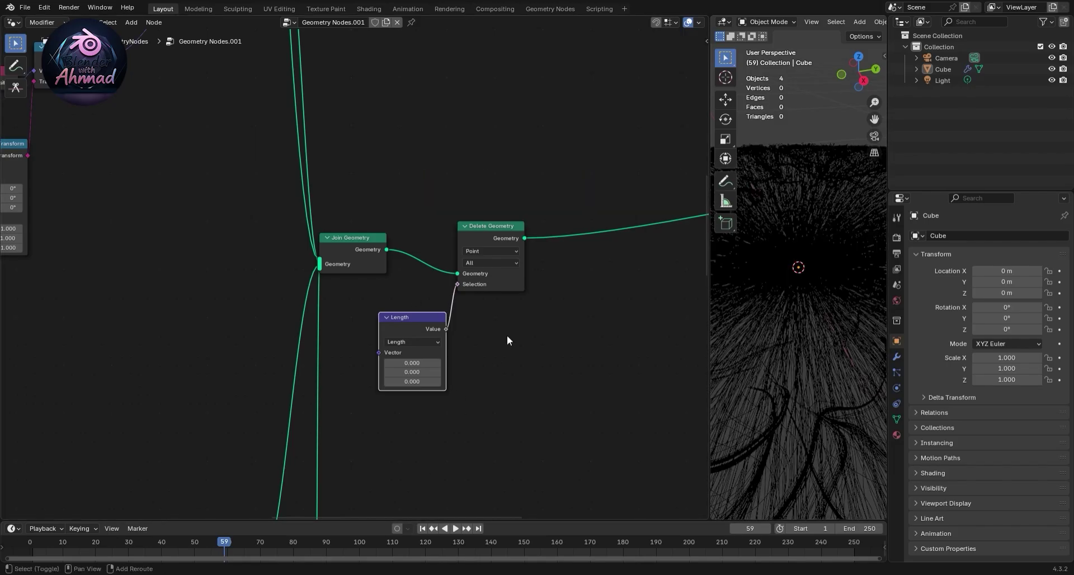
- Feed a Position node into the Length input and tidy the node layout
key("shift+a")
type("posit")
key("Return")
left_click(384, 316)
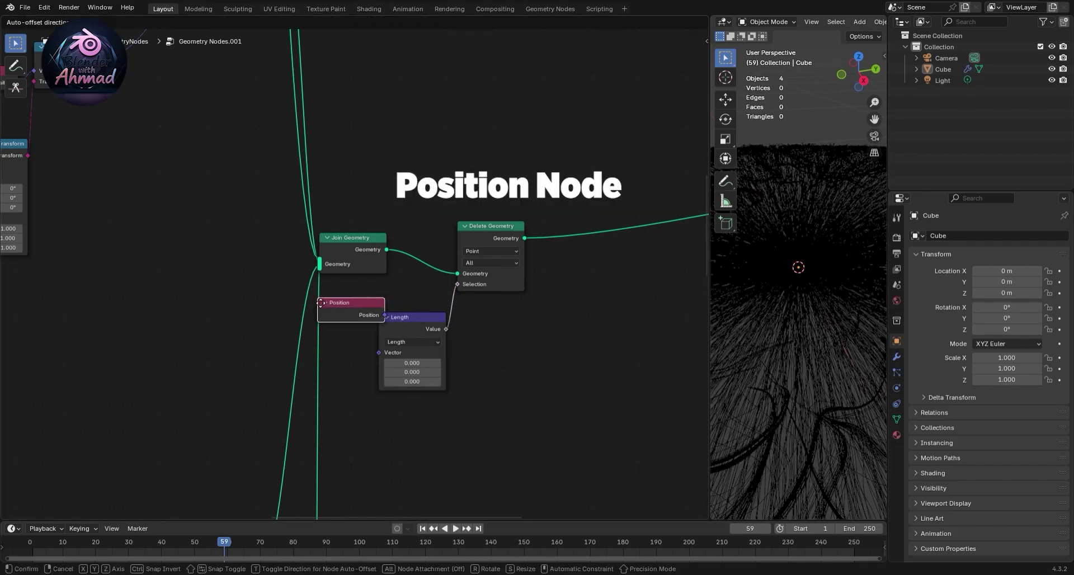
left_click_drag(382, 315, 407, 358)
left_click_drag(471, 245, 596, 209)
left_click_drag(442, 328, 468, 311)
left_click_drag(363, 310, 392, 323)
left_click(392, 323)
middle_click_drag(618, 267, 479, 280)
- Insert a Compare node before Delete Geometry, set to Less Than with B 0.3
key("shift+a")
type("compa")
key("Return")
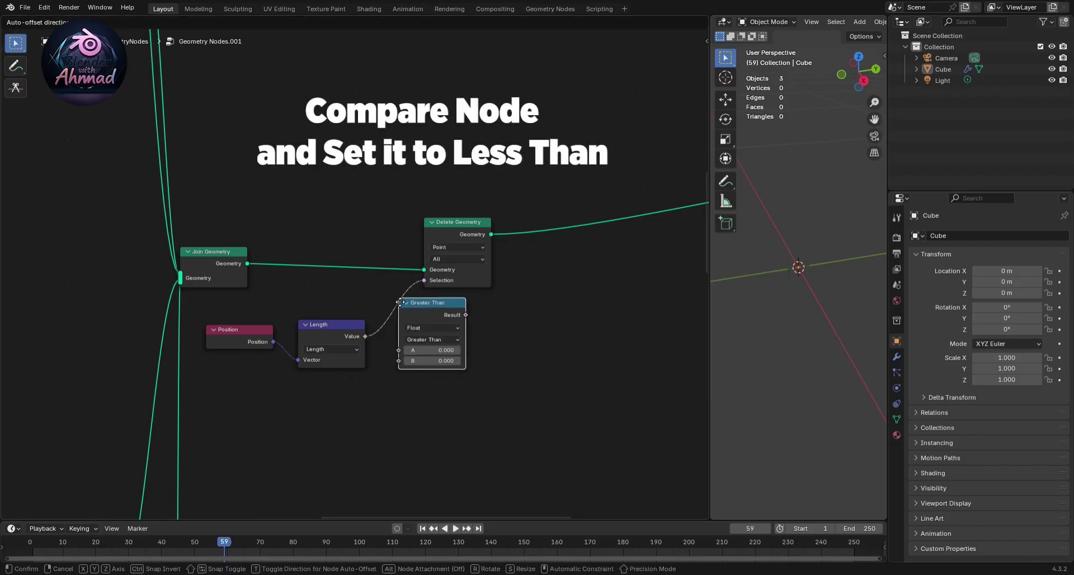
left_click(508, 365)
left_click(420, 335)
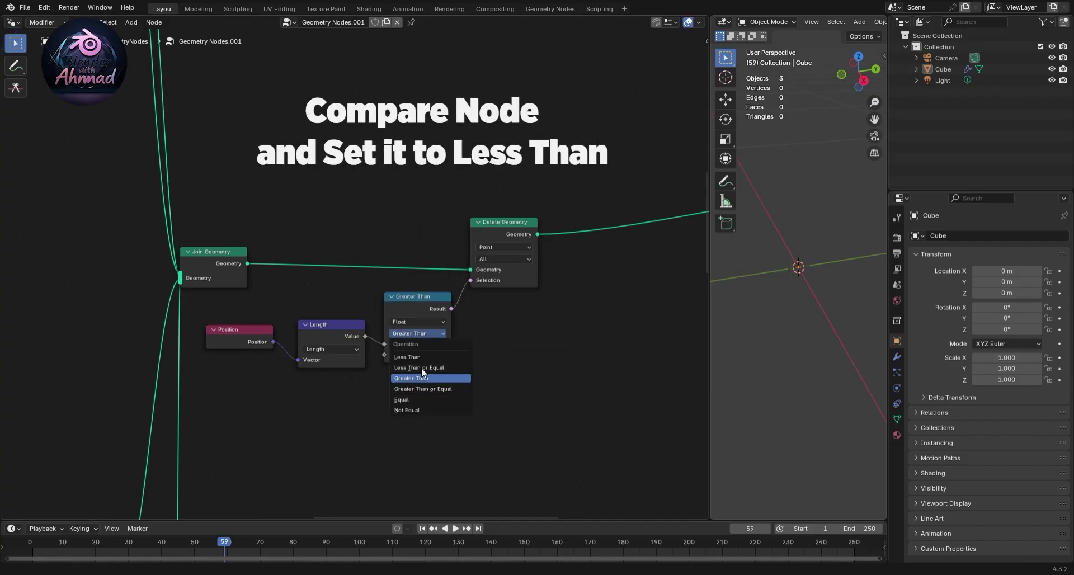
key("l")
scroll(425, 425, "up", 2)
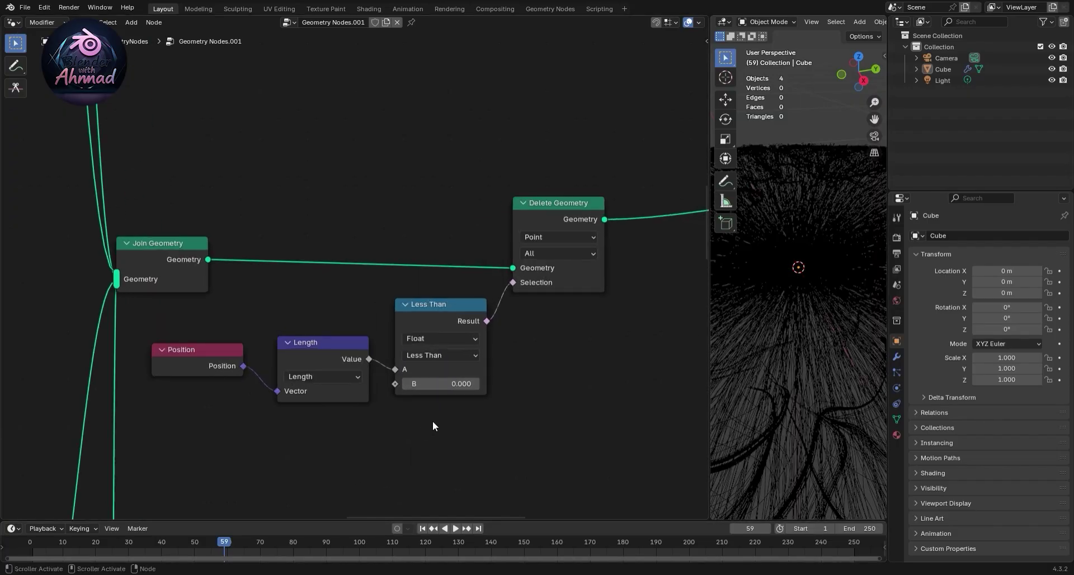
left_click(448, 385)
type(".3")
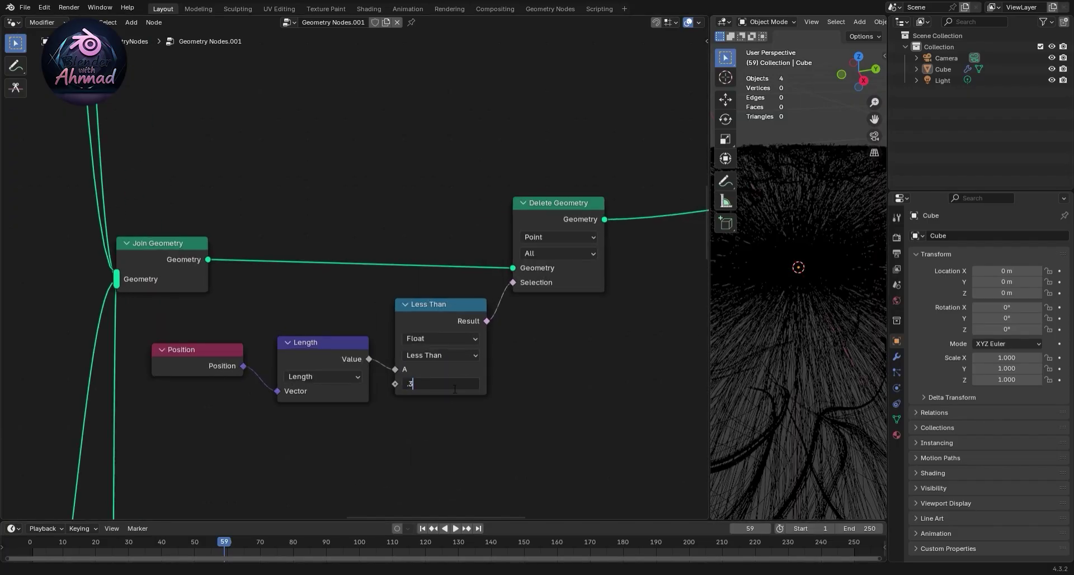
key("Return")
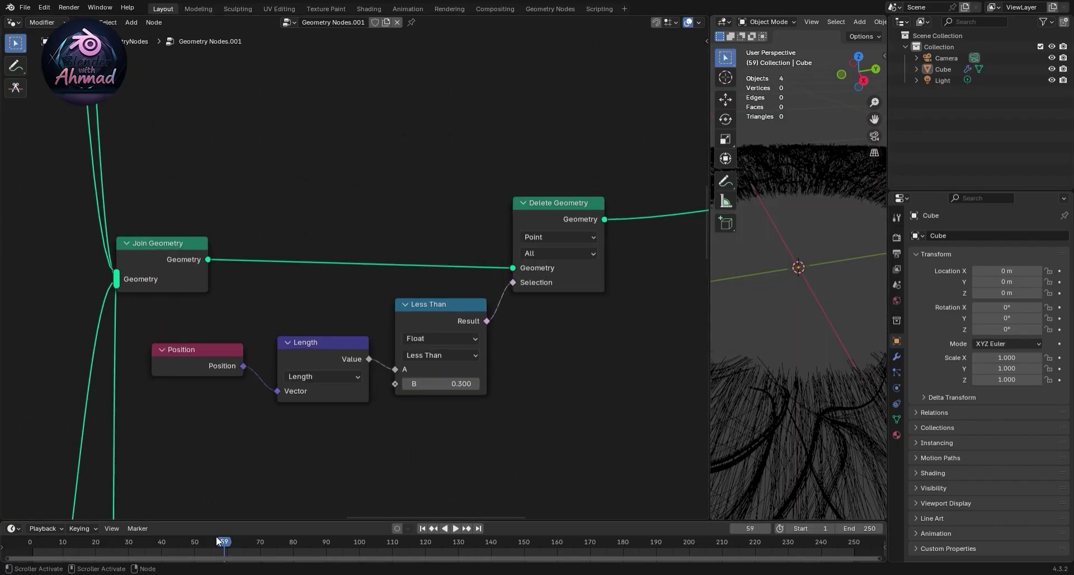
- Add a Set Curve Radius node on the link after Delete Geometry
middle_click_drag(552, 361, 288, 364)
scroll(287, 365, "down", 2)
key("shift+a")
type("set curve rad")
key("Return")
left_click(310, 281)
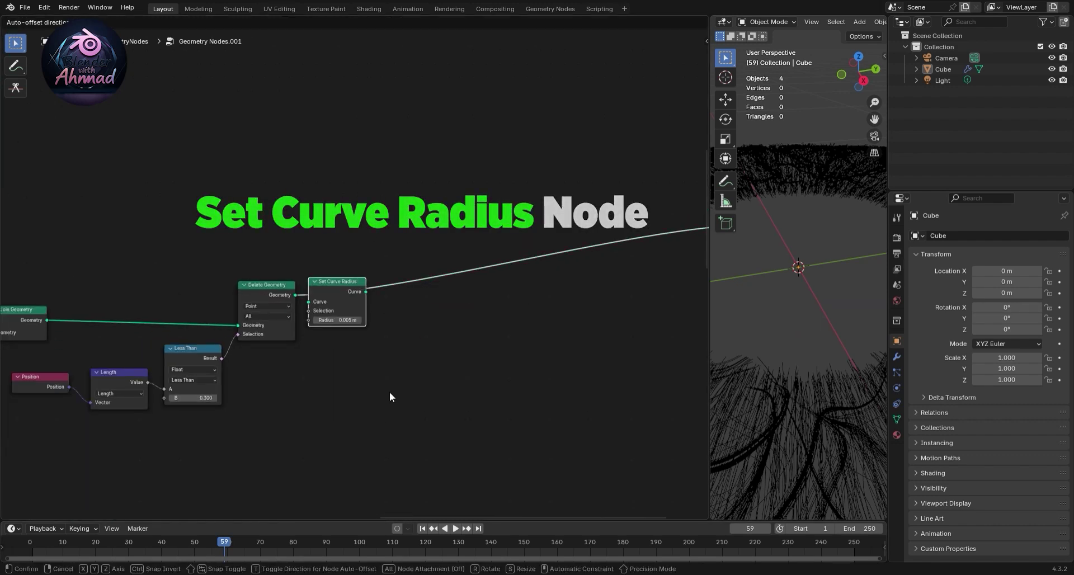
- Set the Set Curve Radius value to 0.001 m
scroll(347, 335, "up", 2)
left_click(336, 332)
type(".001")
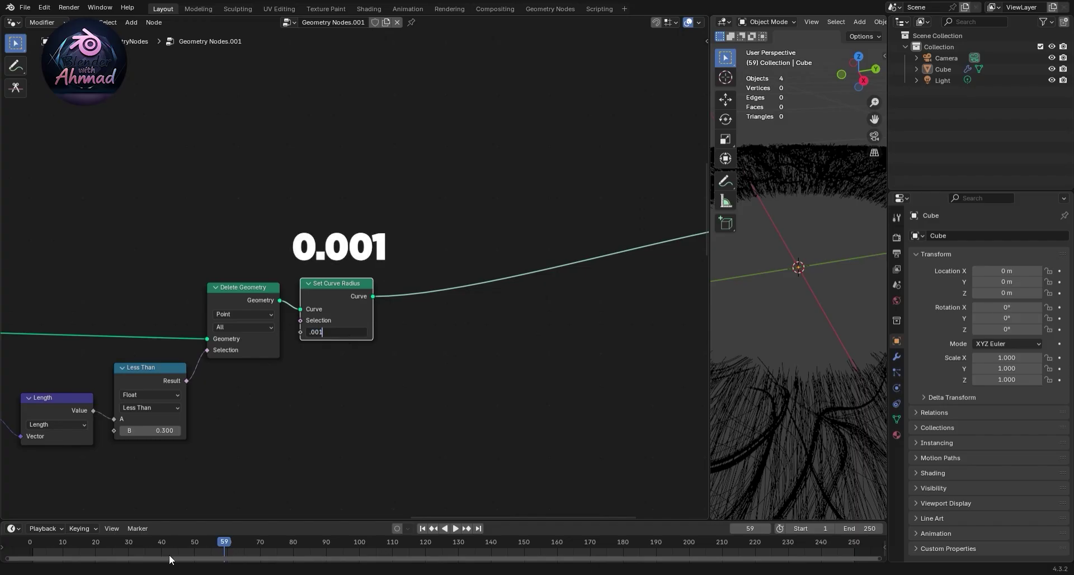
key("Return")
- Add a Curve Circle node with resolution 5
middle_click_drag(426, 390, 328, 313)
key("shift+a")
type("curve cir")
key("Return")
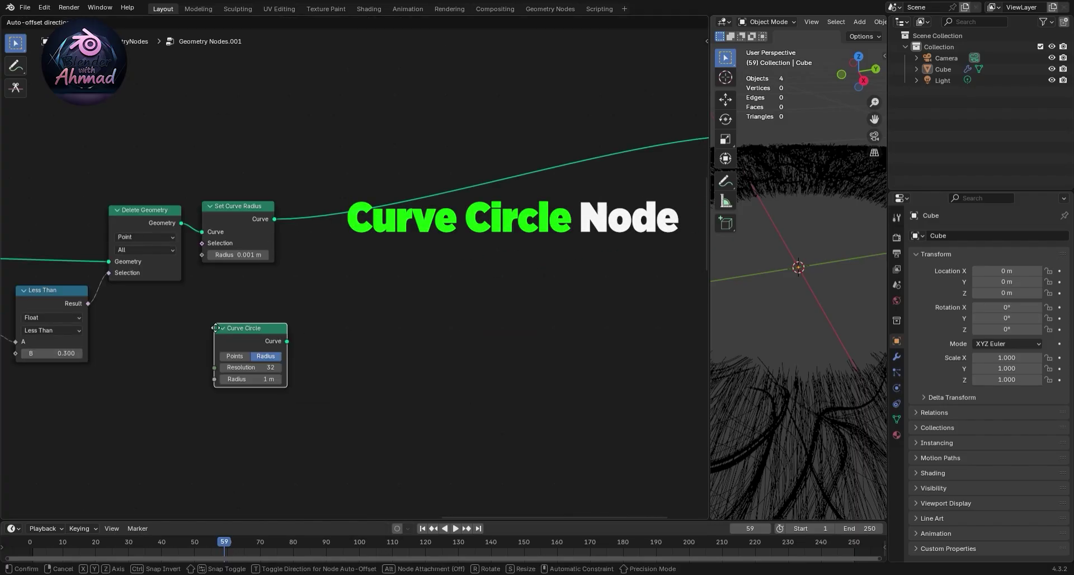
left_click(224, 372)
double_click(221, 363)
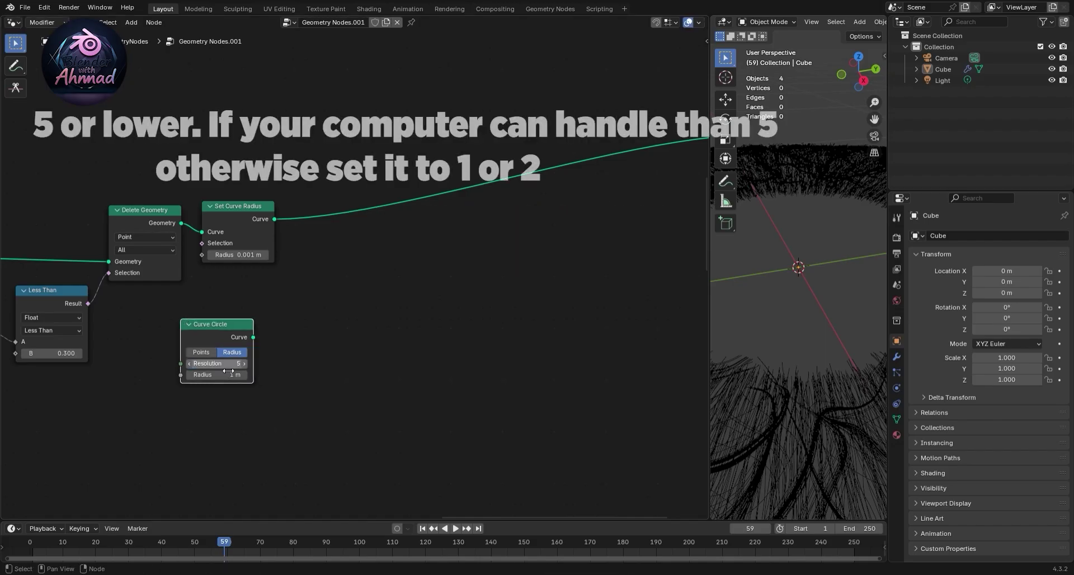
type("5")
key("Return")
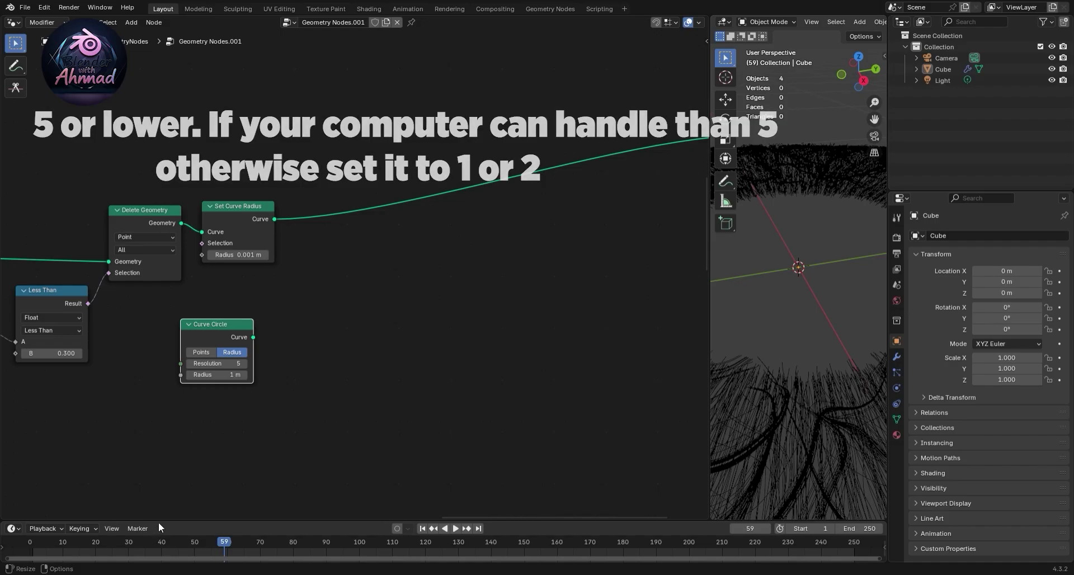
- Add Curve to Mesh after Set Curve Radius, using Curve Circle as its profile curve
key("shift+a")
type("curve to mesh")
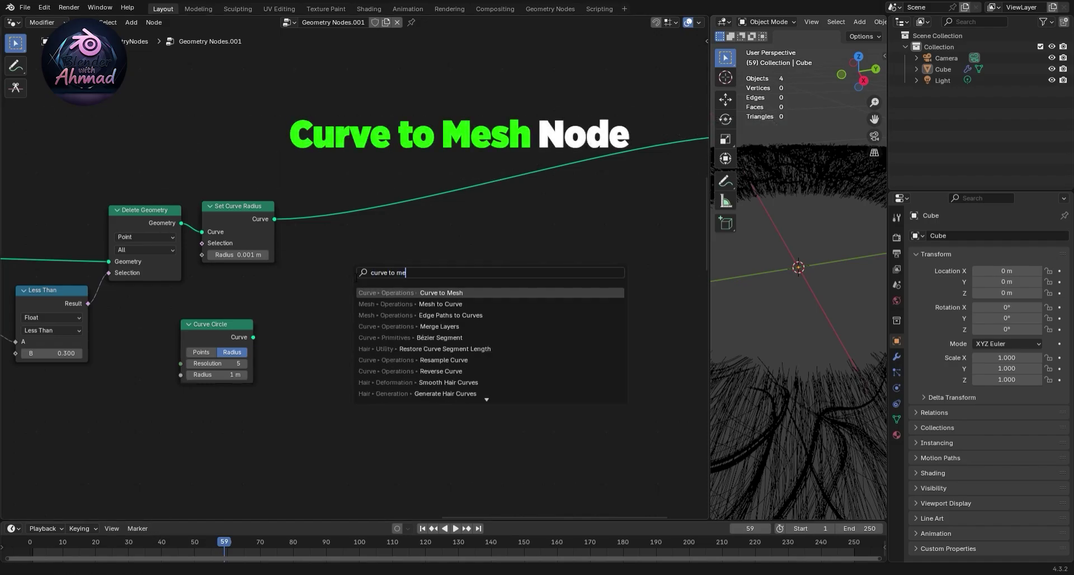
key("Return")
left_click(338, 199)
left_click_drag(254, 337, 327, 243)
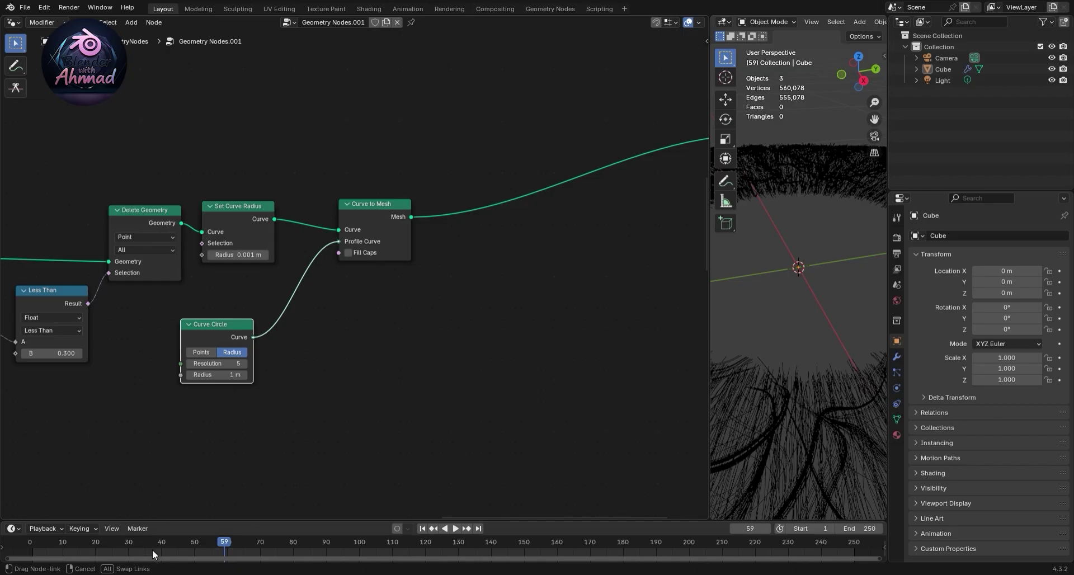
left_click(251, 398)
middle_click_drag(250, 398, 193, 423)
key("shift+a")
- Add Scale Elements after Curve to Mesh, with a Vector Sample Index feeding its Center
type("scale e")
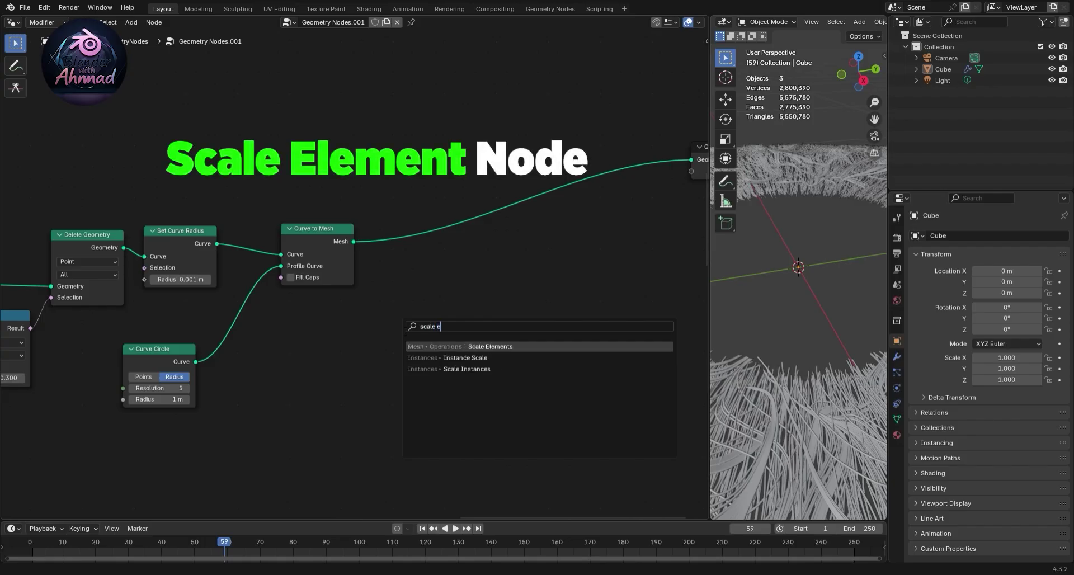
key("Return")
left_click(619, 311)
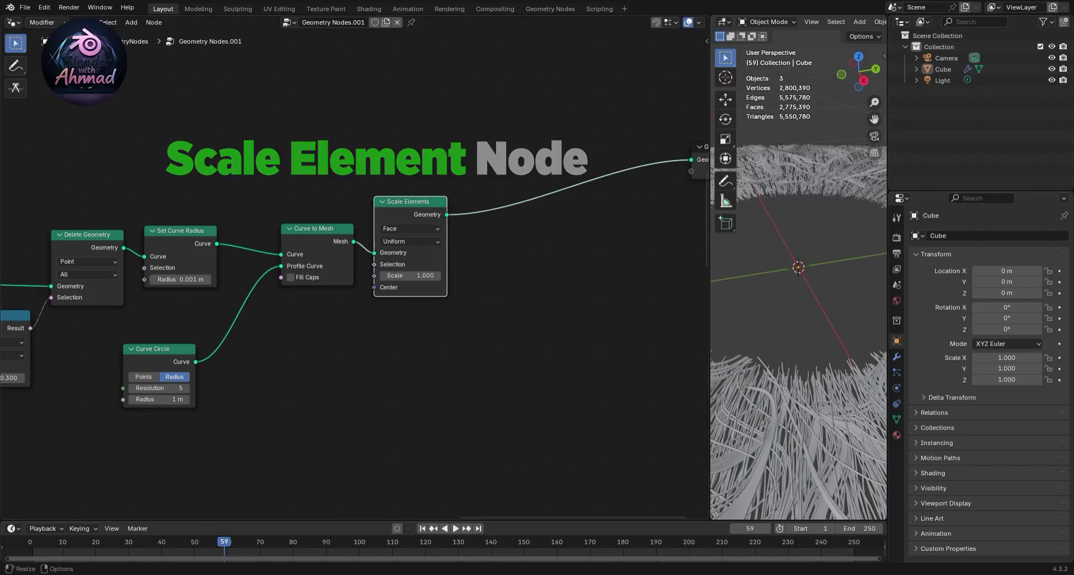
key("shift+a")
type("sample ind")
key("Return")
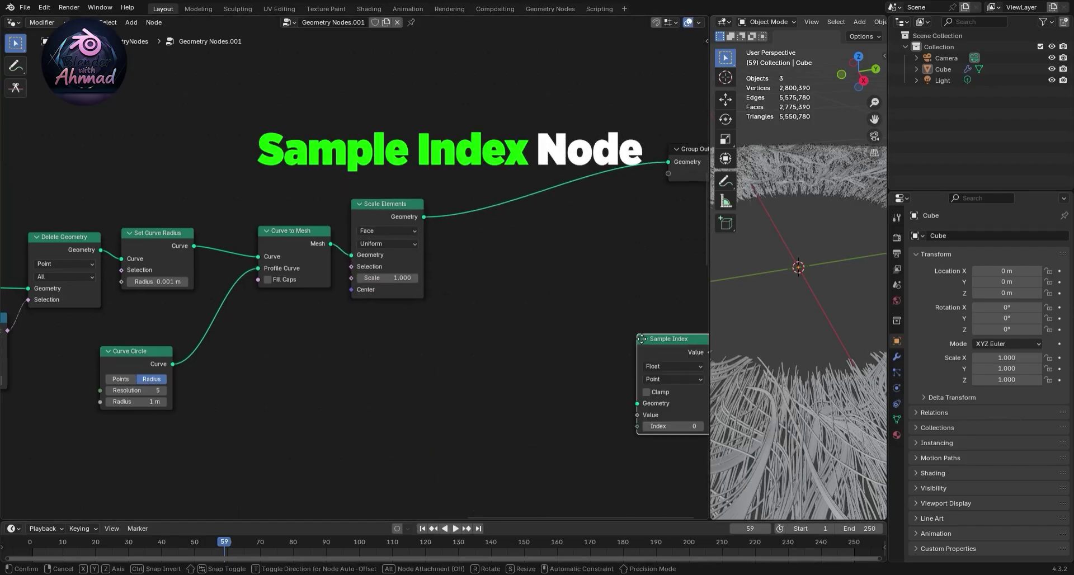
left_click(334, 350)
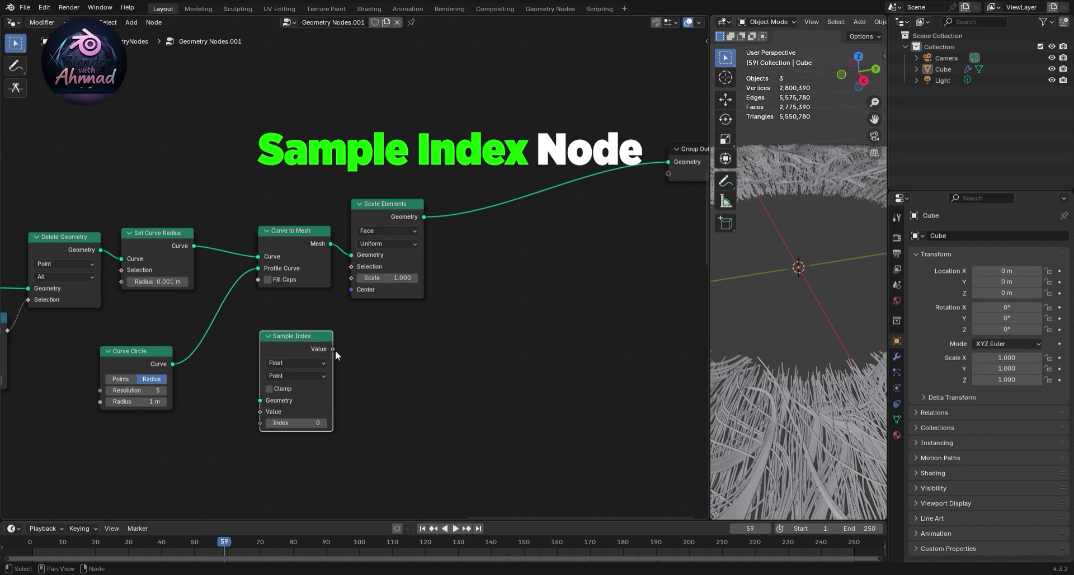
middle_click_drag(395, 427, 439, 391)
left_click_drag(344, 304, 347, 278)
left_click(347, 278)
left_click(342, 297)
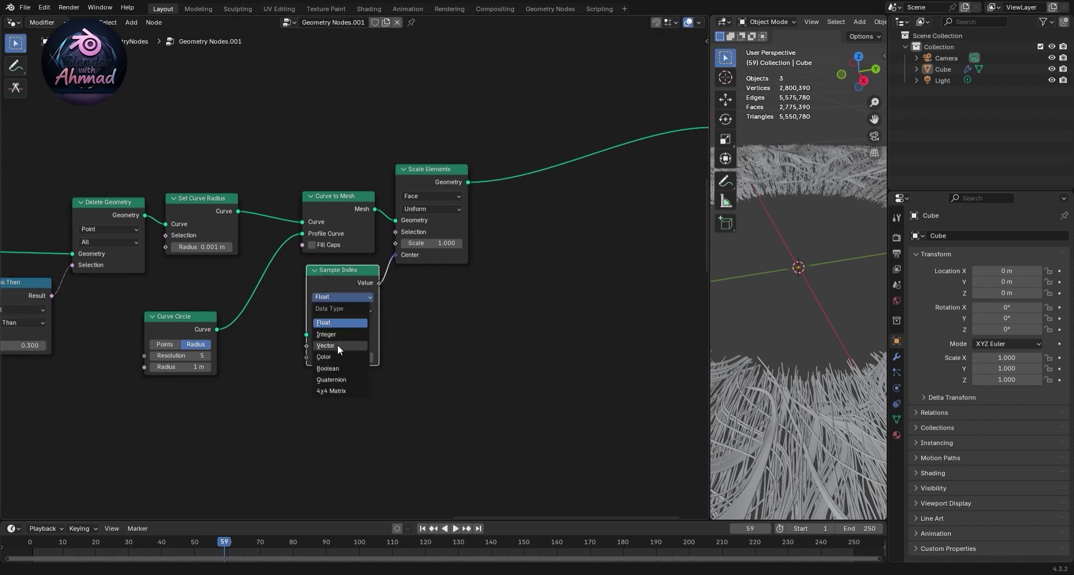
left_click(341, 314)
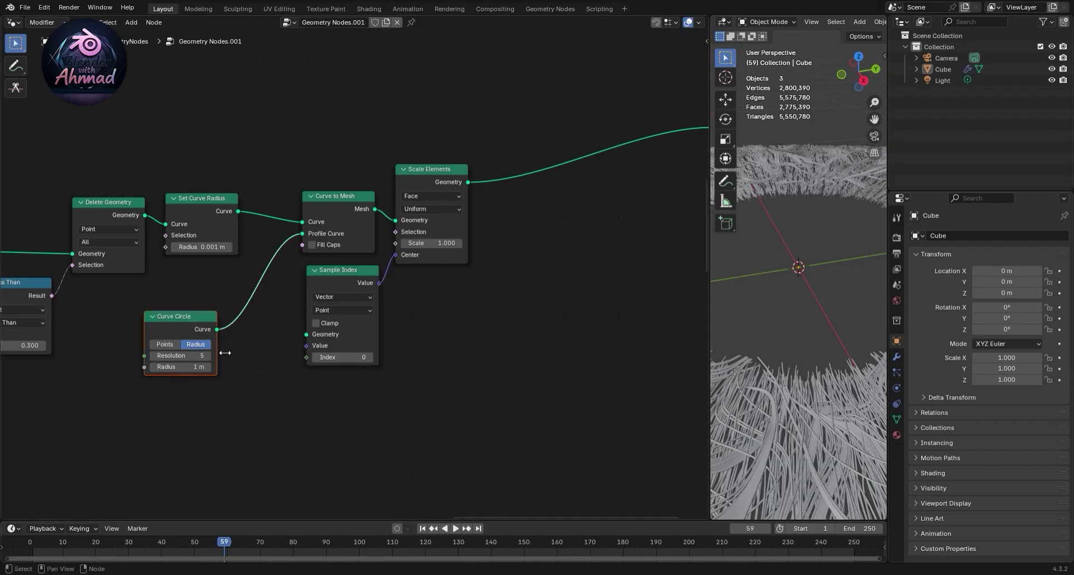
- Add a Mesh Circle node with 100 vertices and N-Gon fill
left_click_drag(213, 346, 231, 291)
middle_click_drag(218, 410, 286, 369)
key("shift+a")
type("mesh cir")
left_click(455, 365)
left_click(268, 336)
double_click(269, 342)
type("100")
key("Return")
left_click(283, 331)
left_click(291, 343)
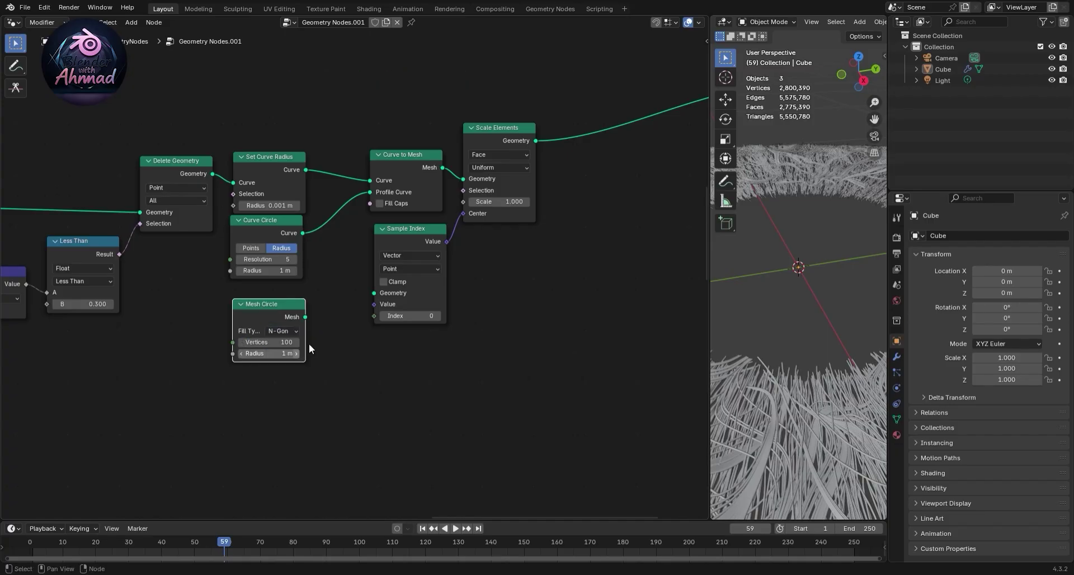
middle_click_drag(356, 345, 319, 339)
- Add Sample Nearest on Mesh Circle, linking its Index and Mesh Circle into Sample Index
key("shift+a")
type("sample near")
key("Return")
left_click(261, 296)
mouse_move(239, 309)
left_mouse_down()
mouse_move(262, 339)
mouse_move(168, 351)
left_mouse_up()
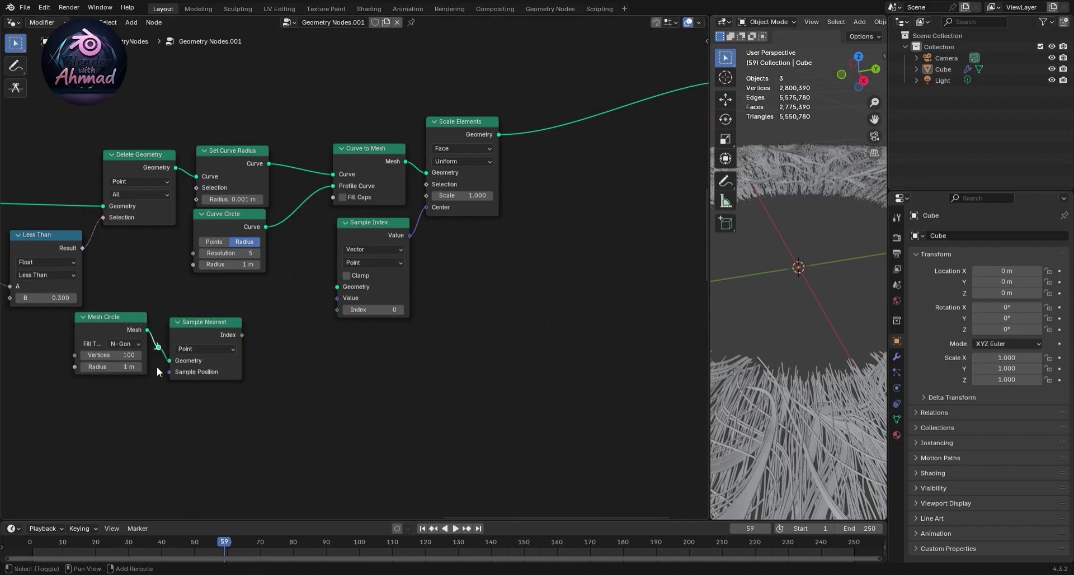
mouse_move(162, 327)
right_mouse_down("ctrl")
mouse_move(157, 367)
mouse_move(158, 345)
right_mouse_up("ctrl")
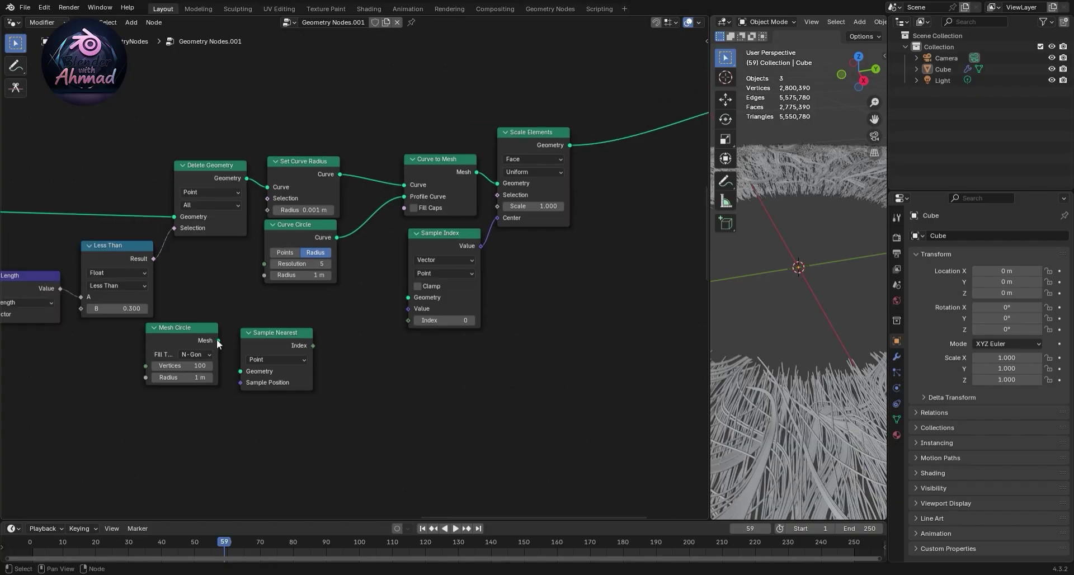
left_click_drag(314, 345, 334, 337)
left_click_drag(347, 299, 409, 320)
left_click_drag(218, 340, 409, 297)
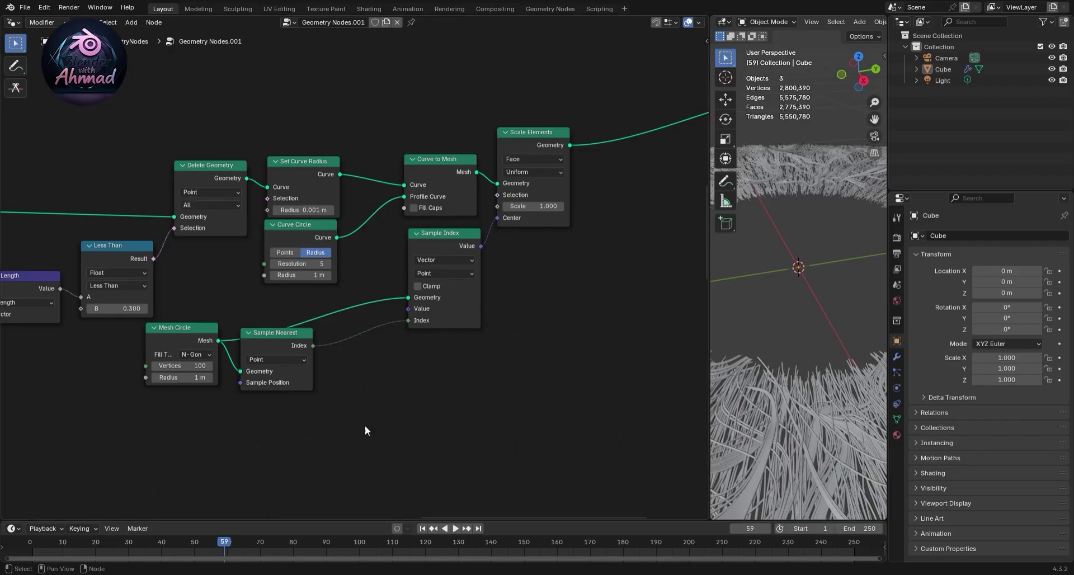
- Add a Position node wired toward Sample Index and arrange it under Sample Nearest
key("shift+a")
type("posi")
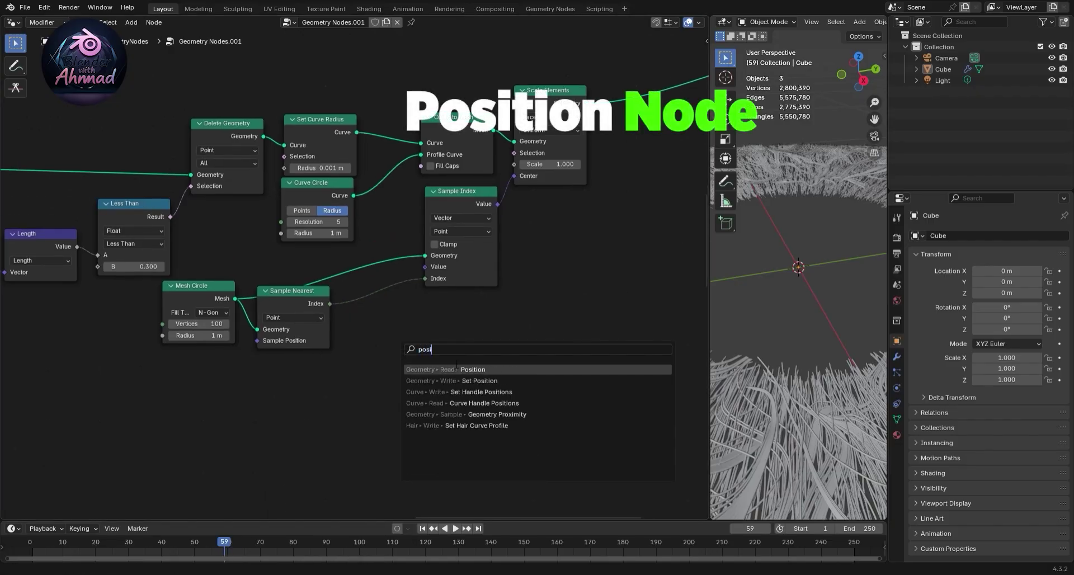
key("Return")
left_click_drag(319, 401, 408, 267)
left_click_drag(322, 336, 392, 304)
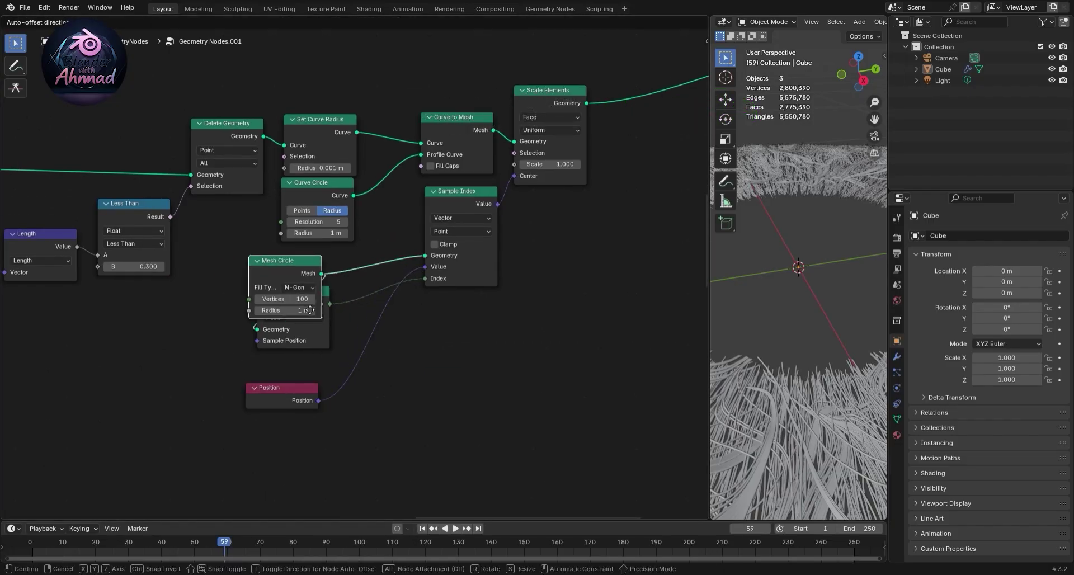
left_click_drag(330, 321, 364, 310)
left_click_drag(302, 397, 381, 327)
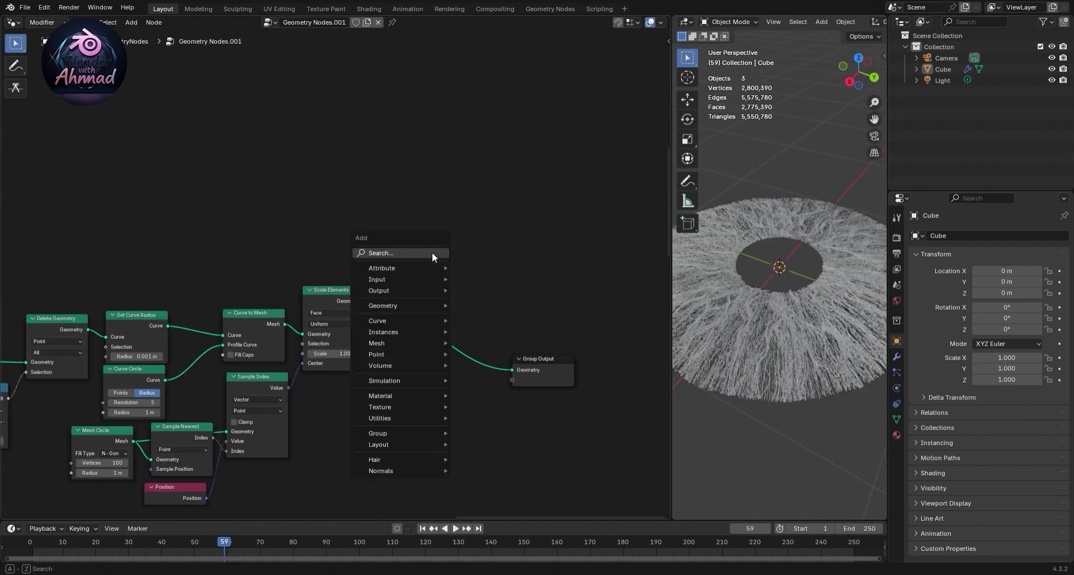
- Insert a Set Material node between Scale Elements and Group Output
type("set mat")
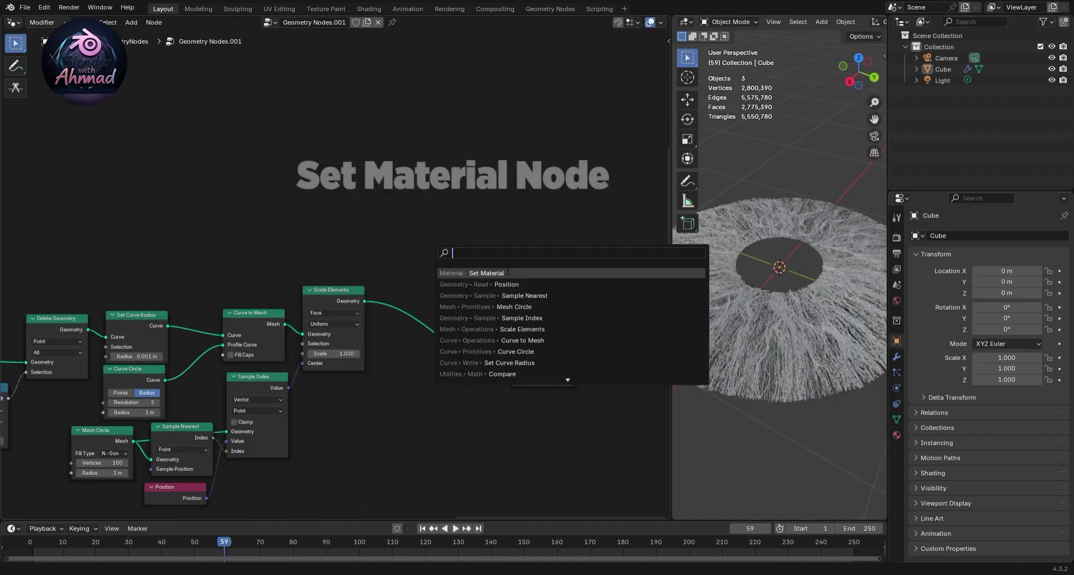
key("Return")
left_click(386, 281)
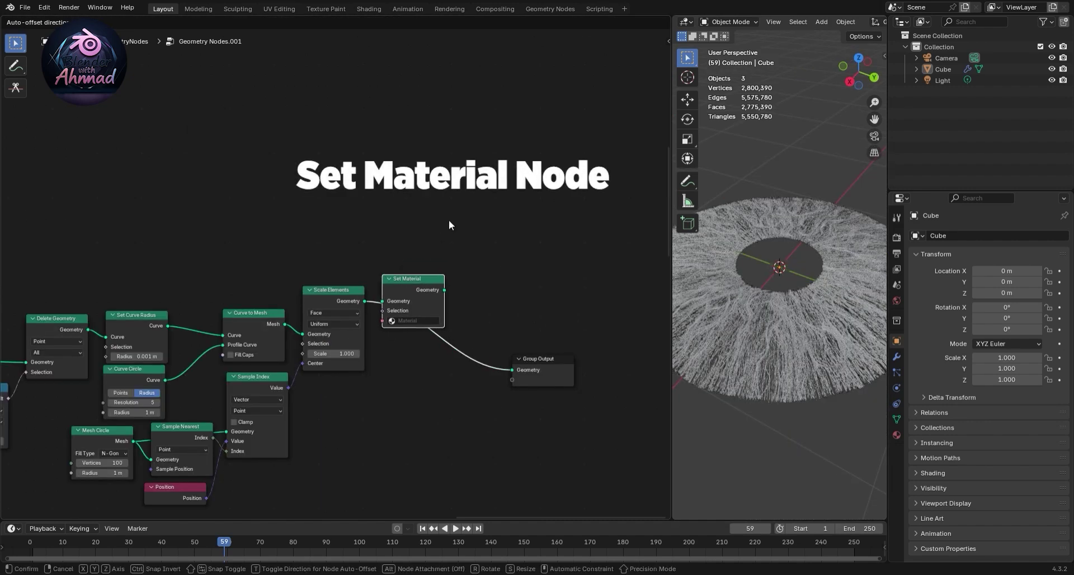
left_click(454, 273)
scroll(448, 277, "up", 1)
left_click(502, 223)
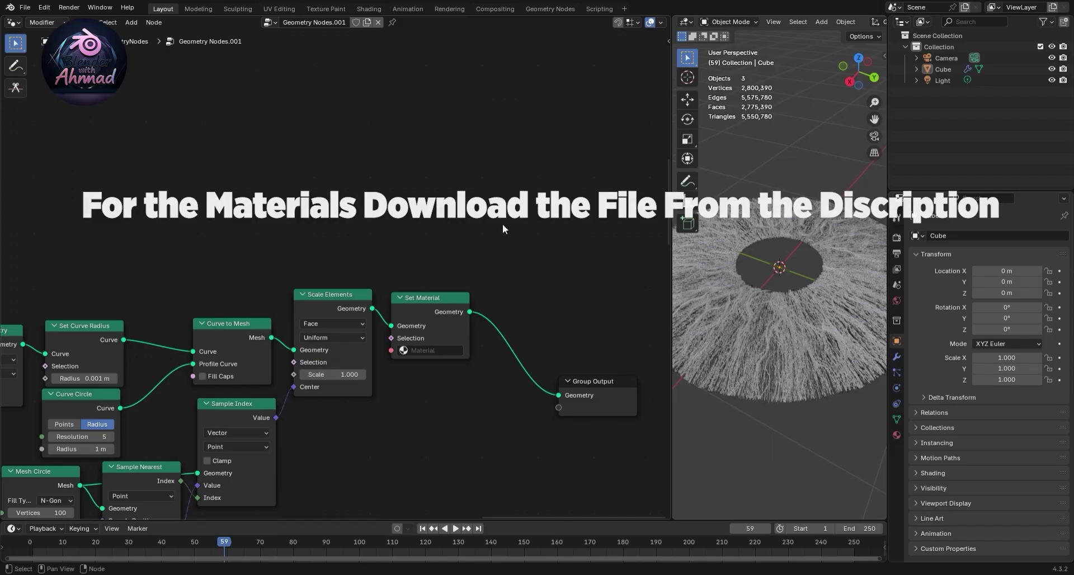
- Append the Iris, Eye Ball and Black materials from the saved materials .blend file
left_click(25, 8)
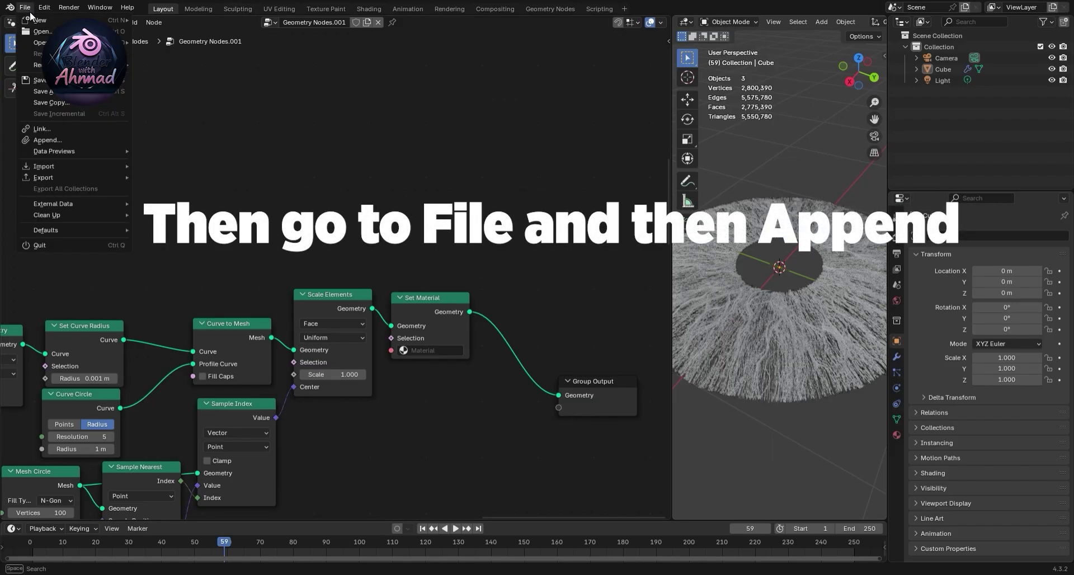
left_click(68, 143)
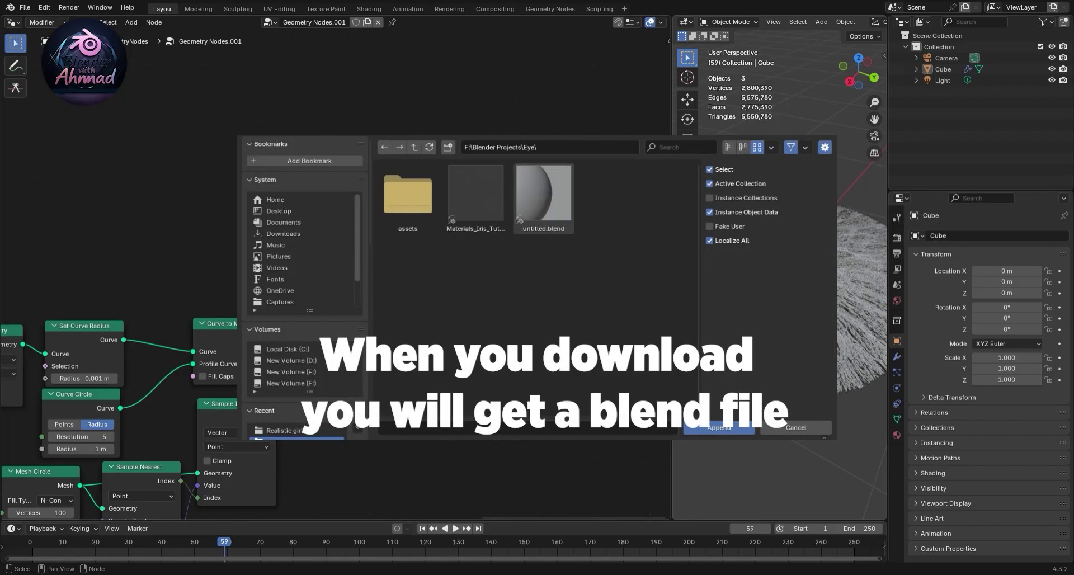
left_click(472, 220)
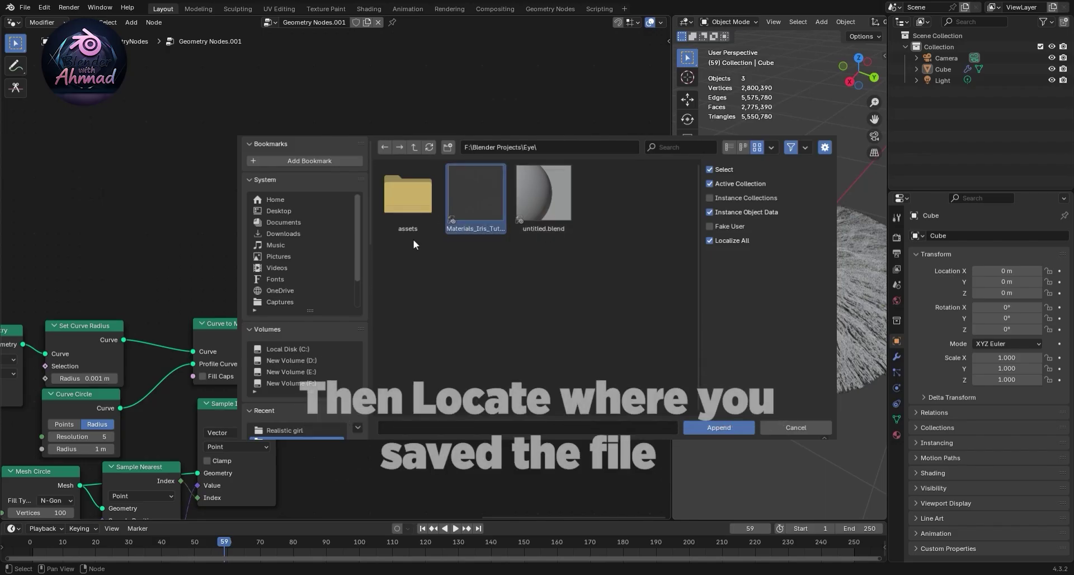
double_click(489, 188)
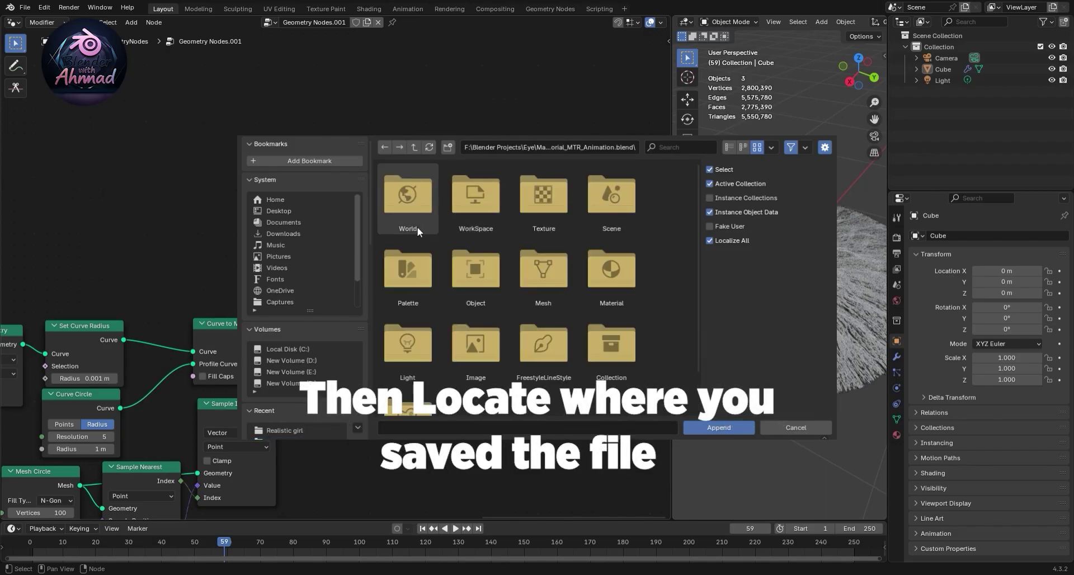
double_click(617, 272)
left_click_drag(408, 288, 628, 183)
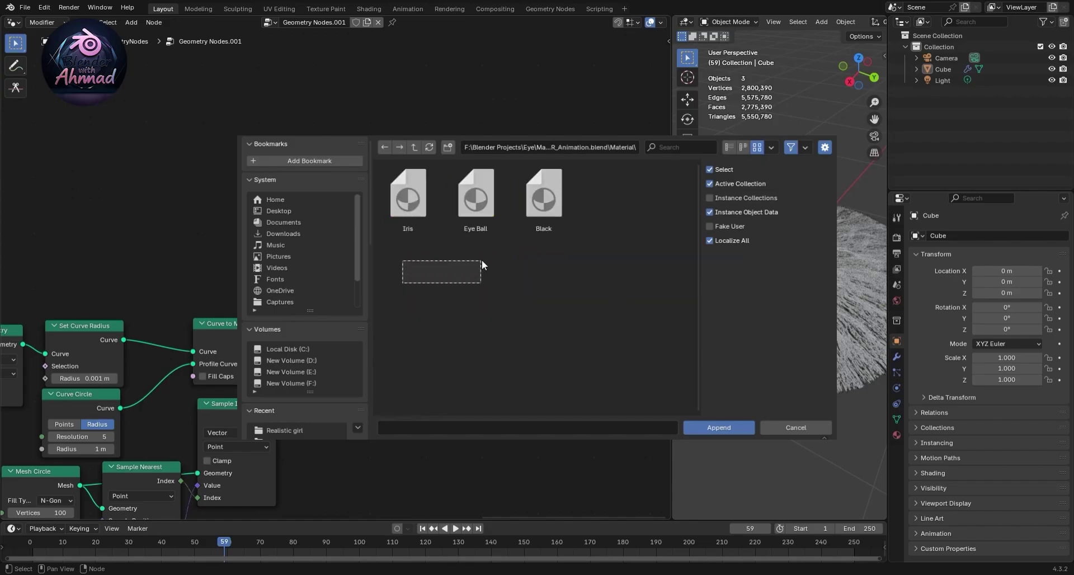
left_click(731, 430)
scroll(521, 285, "up", 2)
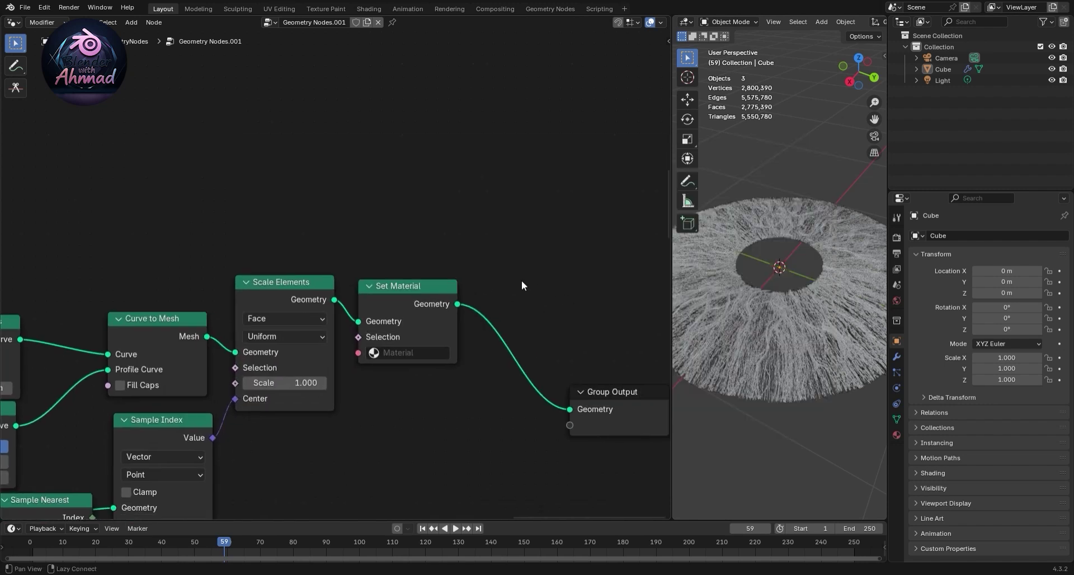
- Assign the Iris material to the existing Set Material node
left_click(410, 353)
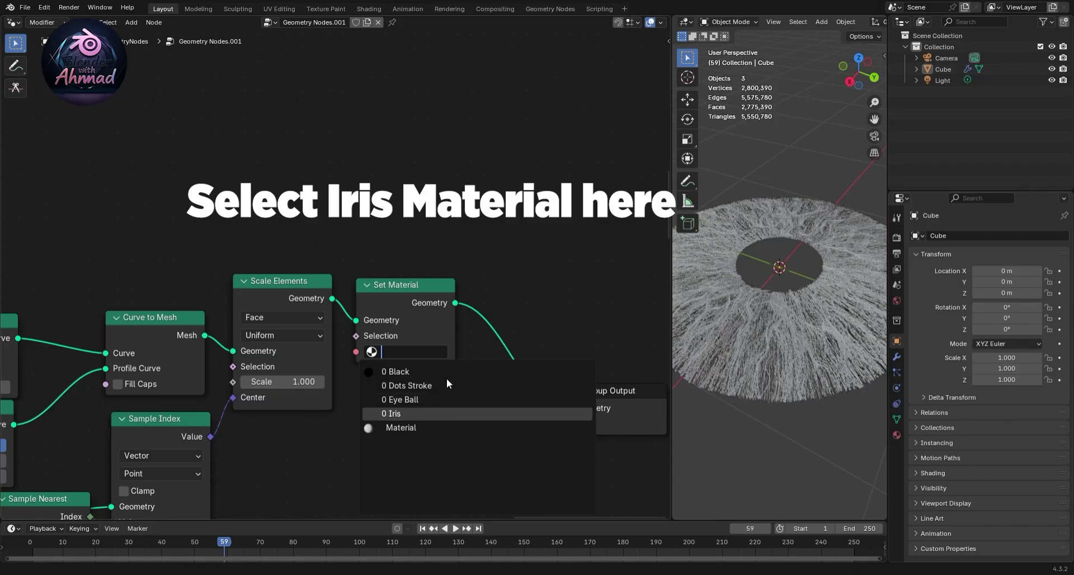
left_click(366, 419)
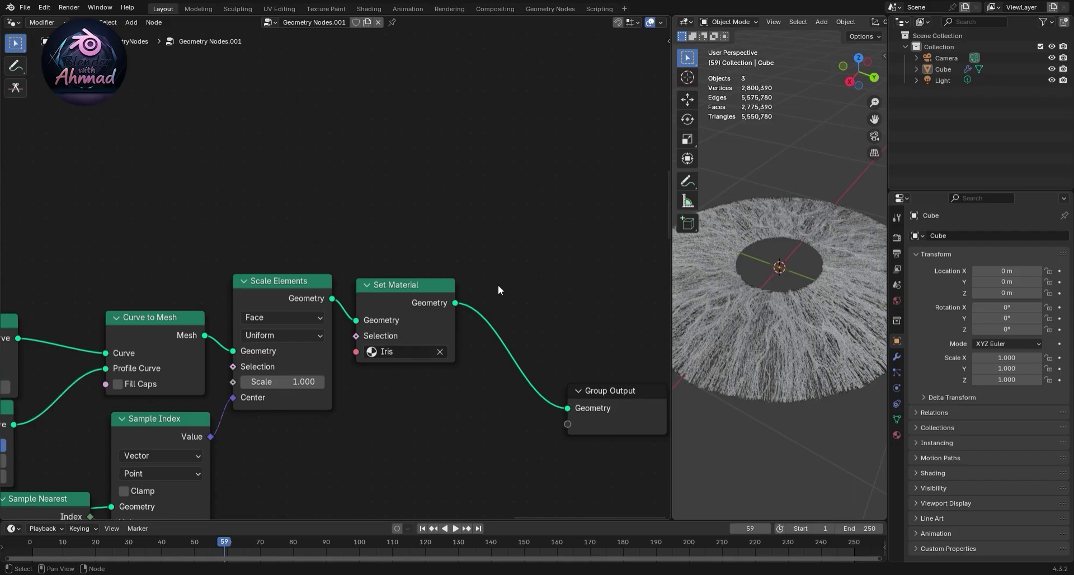
left_click(425, 286)
left_click(517, 313)
- Move Group Output aside and add a second Set Material node, opening its material list
scroll(467, 360, "down", 1)
scroll(497, 333, "down", 1)
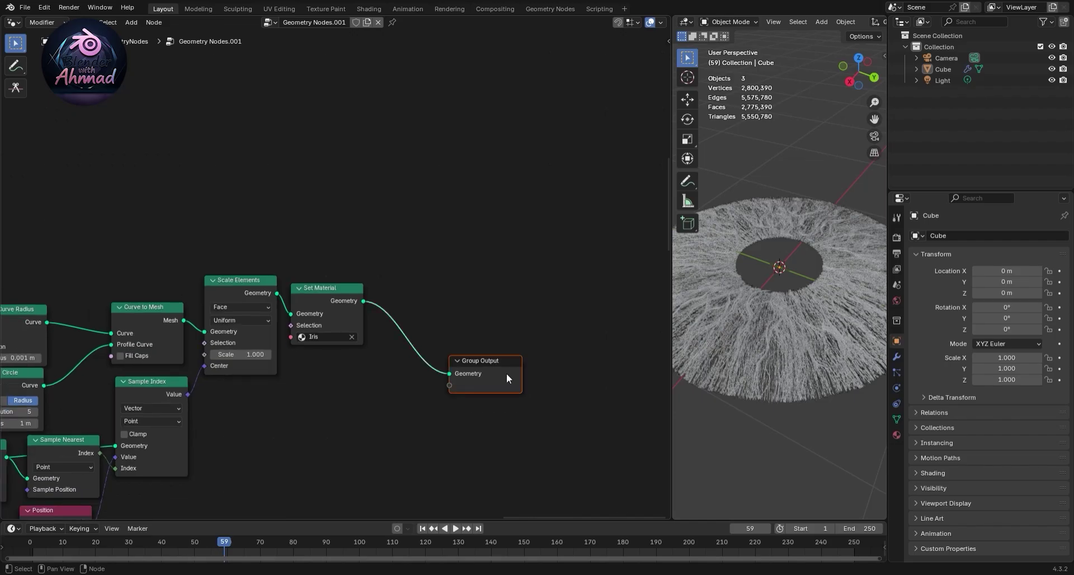
left_click_drag(506, 374, 536, 277)
middle_click_drag(381, 193, 401, 265)
key("shift+a")
type("set mat")
key("Return")
scroll(363, 318, "up", 2)
left_click(379, 321)
left_click(347, 358)
- Set the new Set Material to Black and feed it an N-Gon filled Mesh Circle
left_click(350, 375)
key("shift+a")
type("mesh cir")
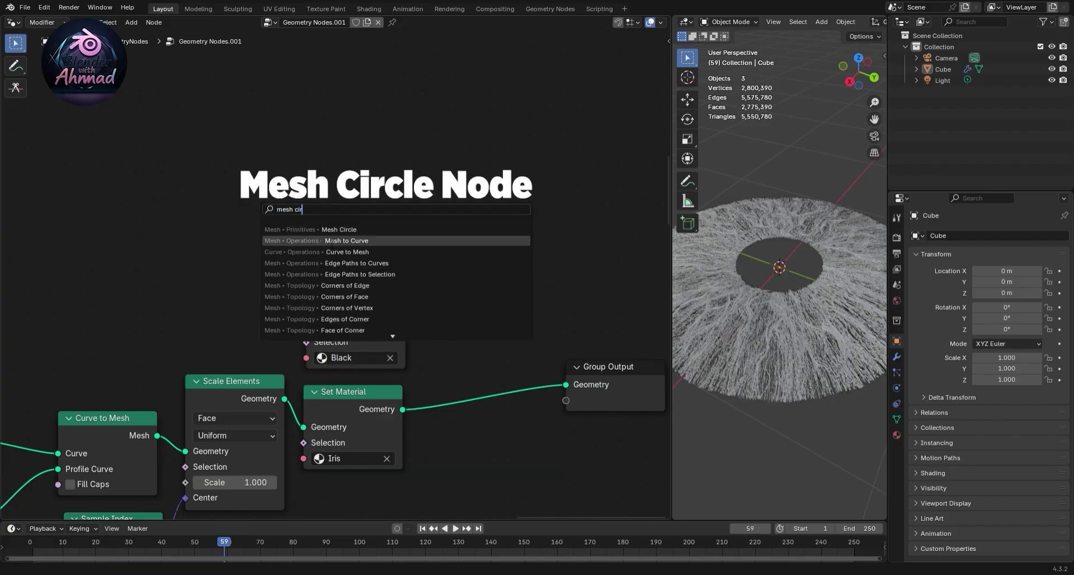
key("Return")
left_click(209, 258)
left_click(246, 284)
left_click(249, 305)
left_click_drag(275, 264, 306, 326)
- Merge both Set Material outputs through a Join Geometry into Group Output
left_click(380, 316)
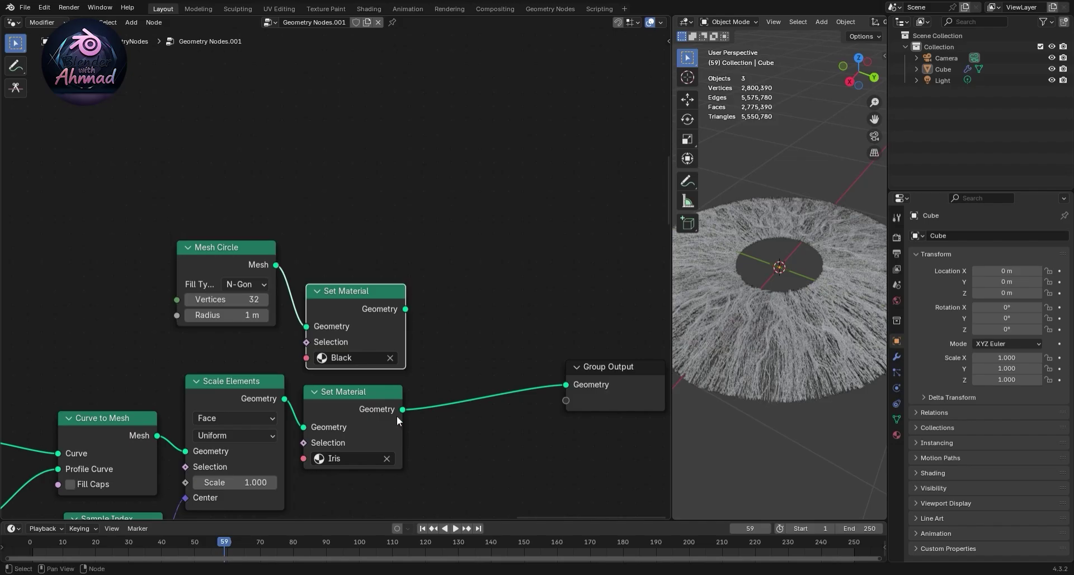
right_click_drag(380, 324, 484, 350, "ctrl+shift")
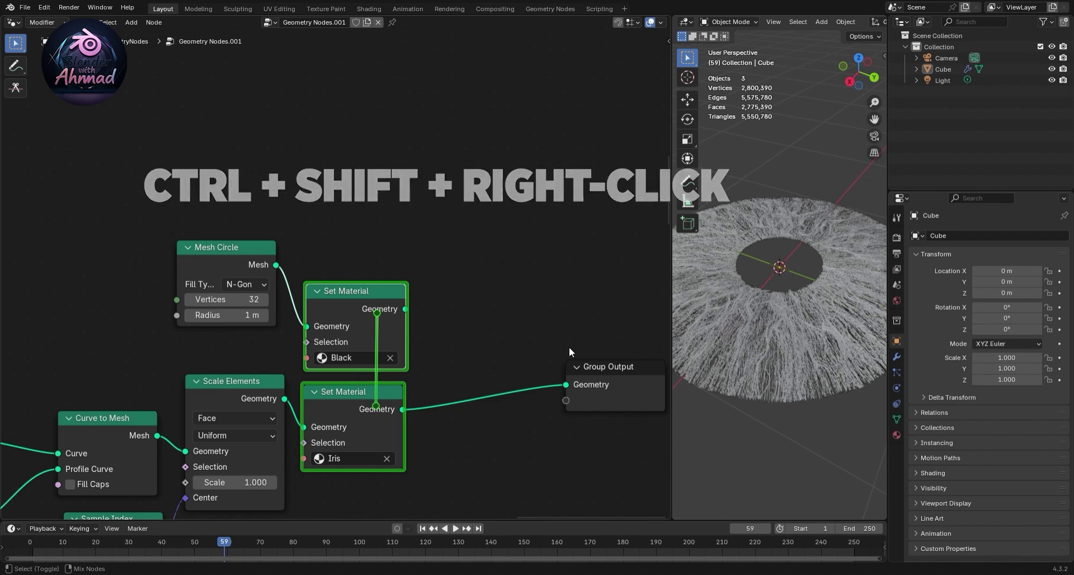
right_click_drag(475, 350, 569, 347, "ctrl+shift")
- Enlarge the 3D viewport and orbit low to inspect the filled disc centre
left_click_drag(670, 280, 244, 302)
scroll(576, 341, "up", 4)
scroll(602, 360, "up", 2, "alt")
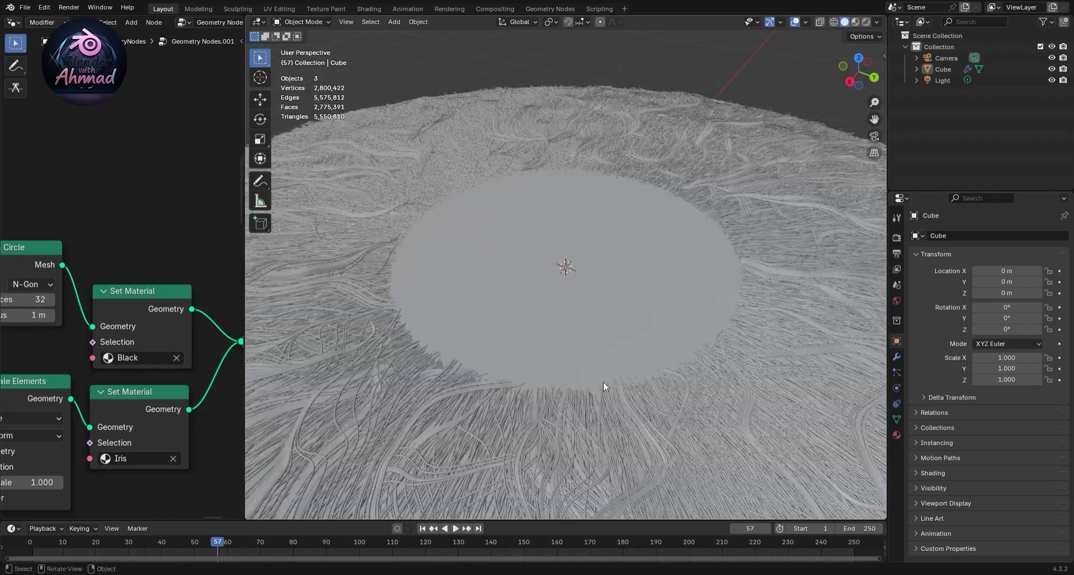
mouse_move(602, 360)
middle_mouse_down()
mouse_move(634, 344)
mouse_move(570, 358)
mouse_move(579, 344)
middle_mouse_up()
left_click(572, 305)
scroll(612, 286, "down", 3)
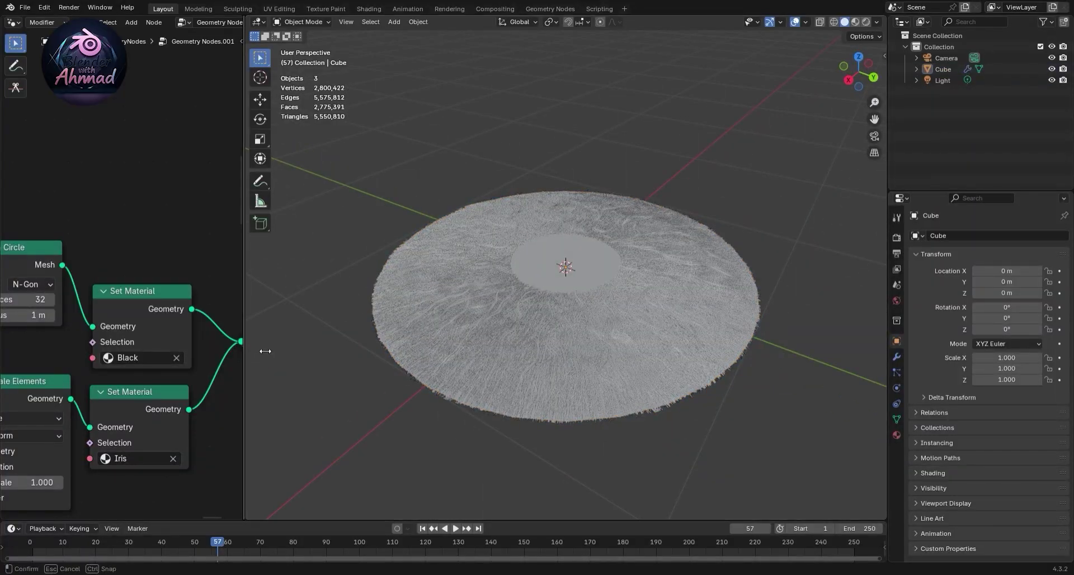
left_click_drag(245, 348, 676, 348)
scroll(505, 351, "down", 2)
scroll(504, 358, "down", 2)
scroll(313, 325, "up", 3)
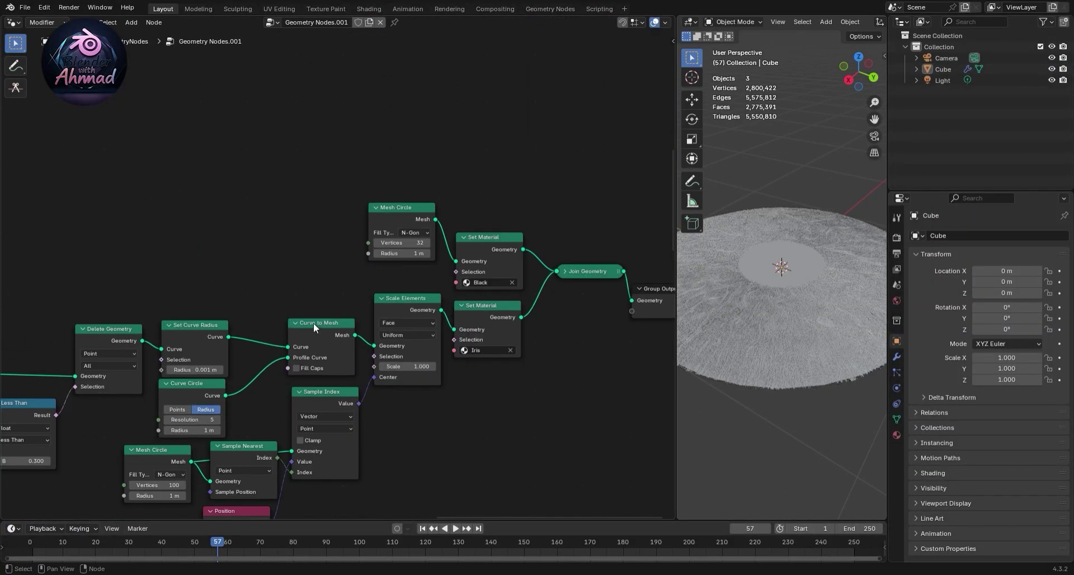
- Set the render engine to Cycles
left_click(897, 238)
left_click(988, 235)
left_click(1004, 271)
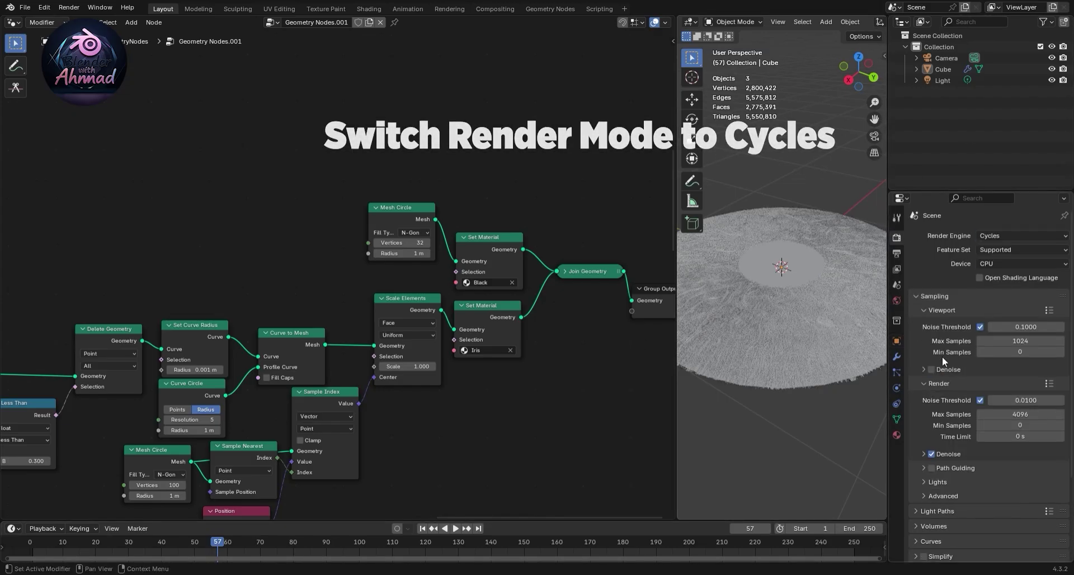
- Assign the Iris material in the Shader Editor and inspect its attribute and Color Ramp nodes
left_click(56, 127)
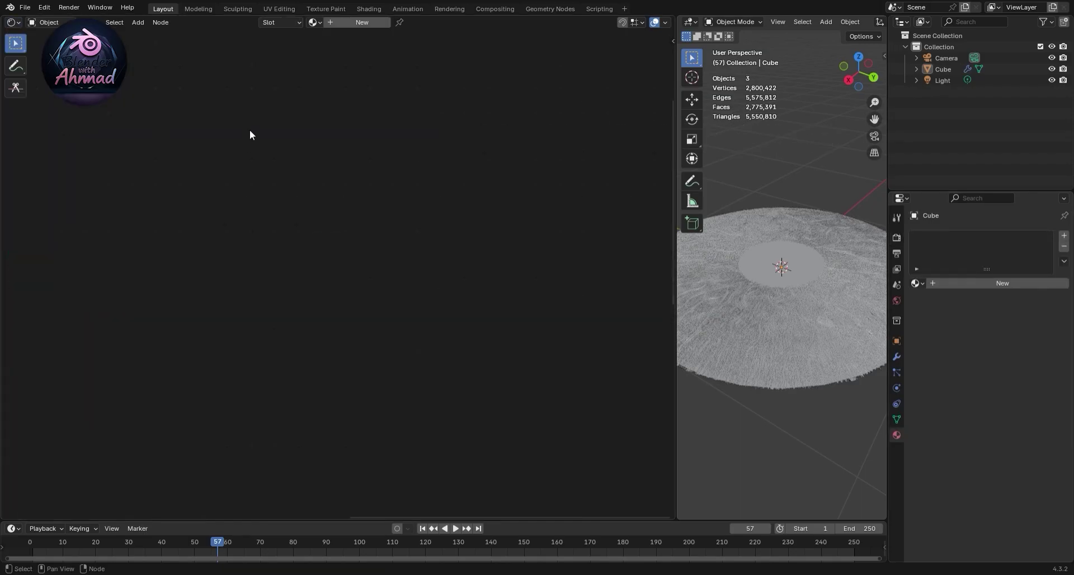
left_click(315, 22)
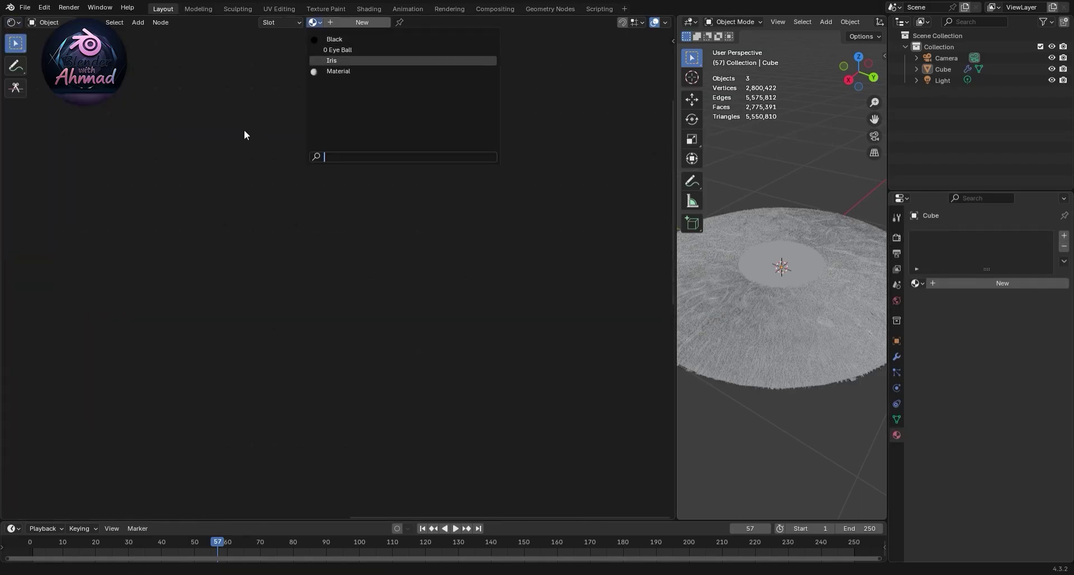
key("Return")
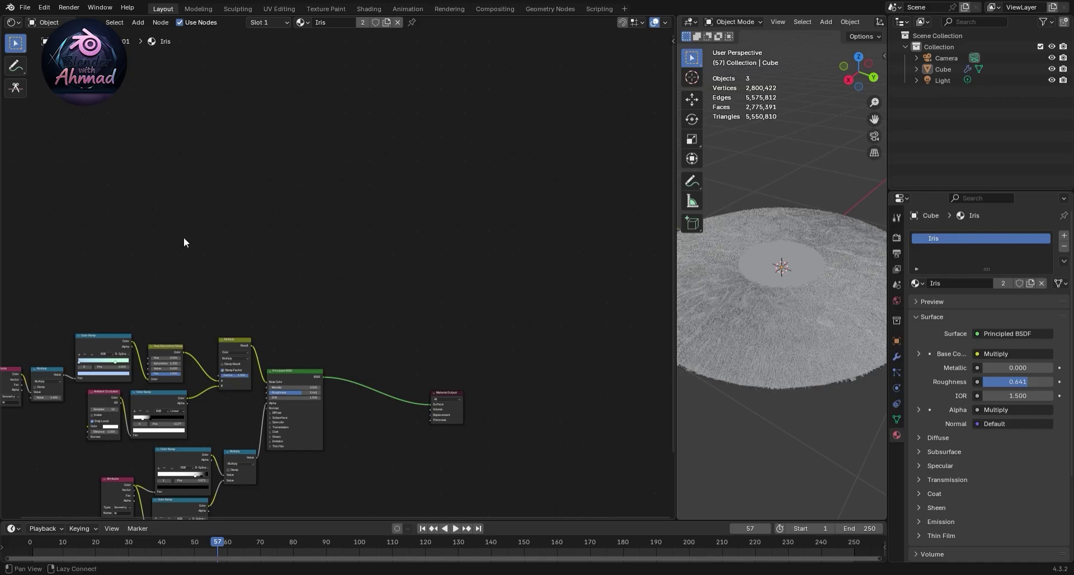
key("Home")
scroll(351, 294, "up", 3)
mouse_move(305, 319)
middle_mouse_down()
mouse_move(370, 342)
mouse_move(242, 135)
middle_mouse_up()
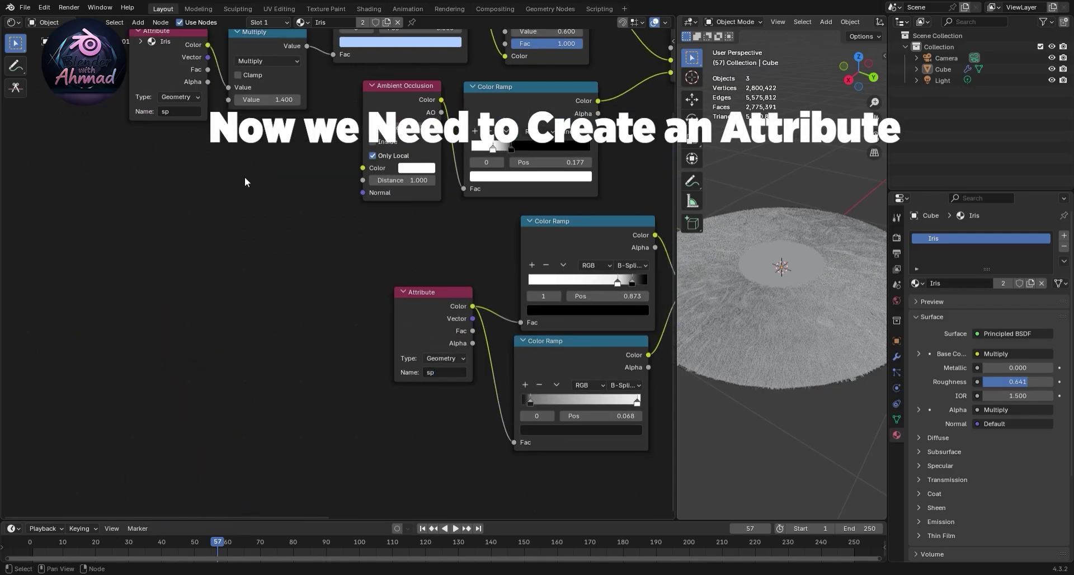
- Switch the area back to the Geometry Node Editor
left_click(9, 23)
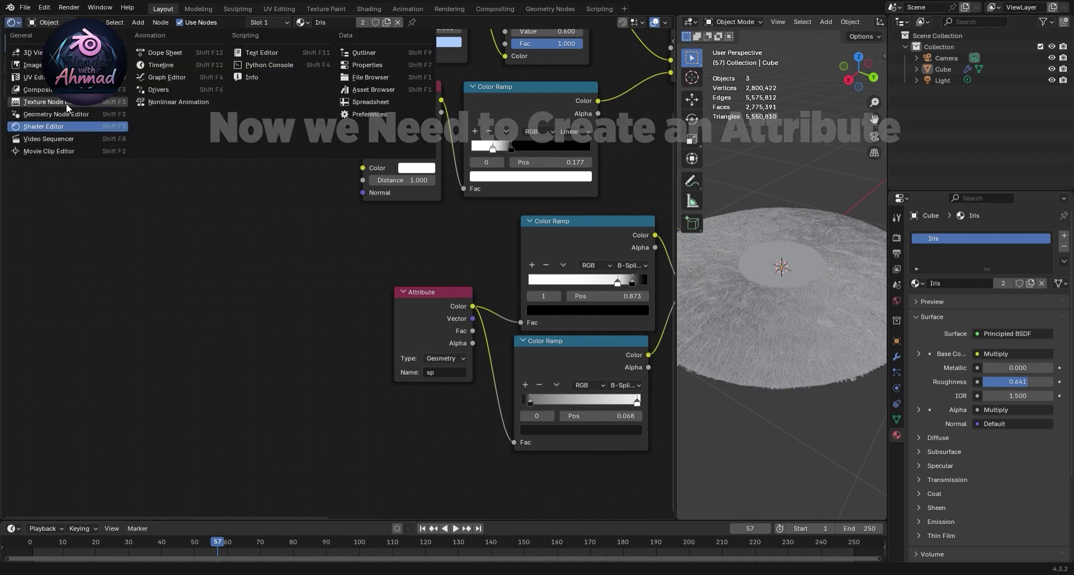
left_click(66, 103)
scroll(221, 174, "down", 2)
scroll(224, 175, "up", 3, "ctrl")
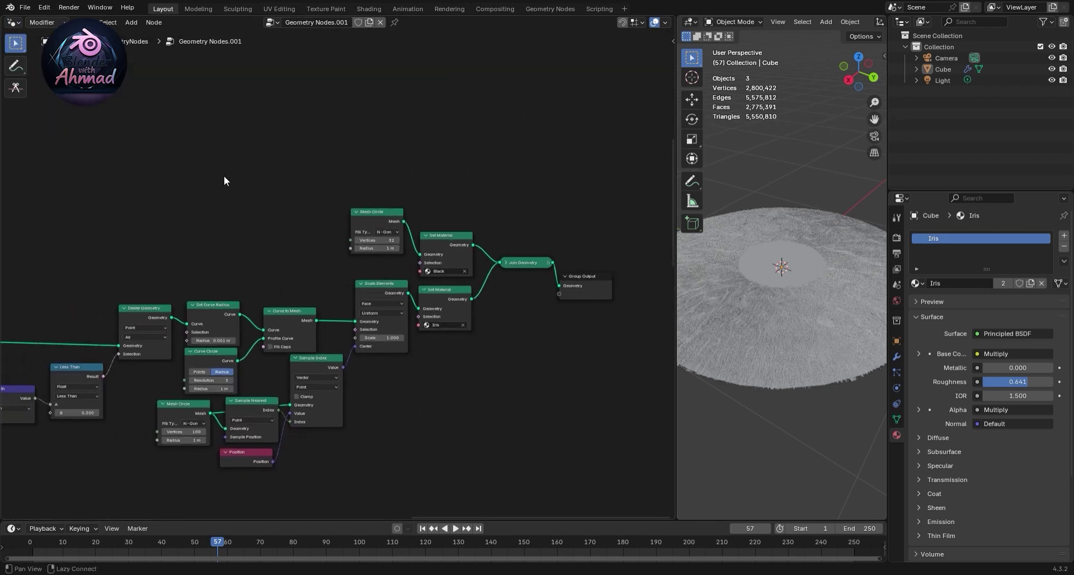
- Insert a Store Named Attribute node named 'sp' into the curve link
scroll(334, 279, "up", 3, "ctrl")
scroll(334, 284, "up", 3)
scroll(338, 258, "up", 2, "ctrl")
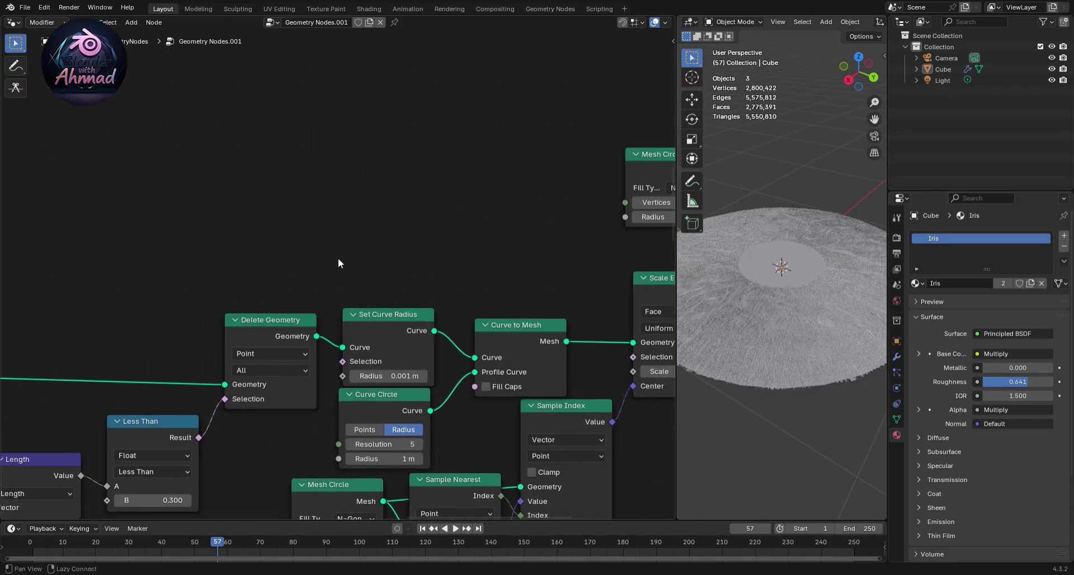
scroll(333, 270, "down", 2, "ctrl")
key("shift+a")
type("stored")
key("BackSpace")
key("Return")
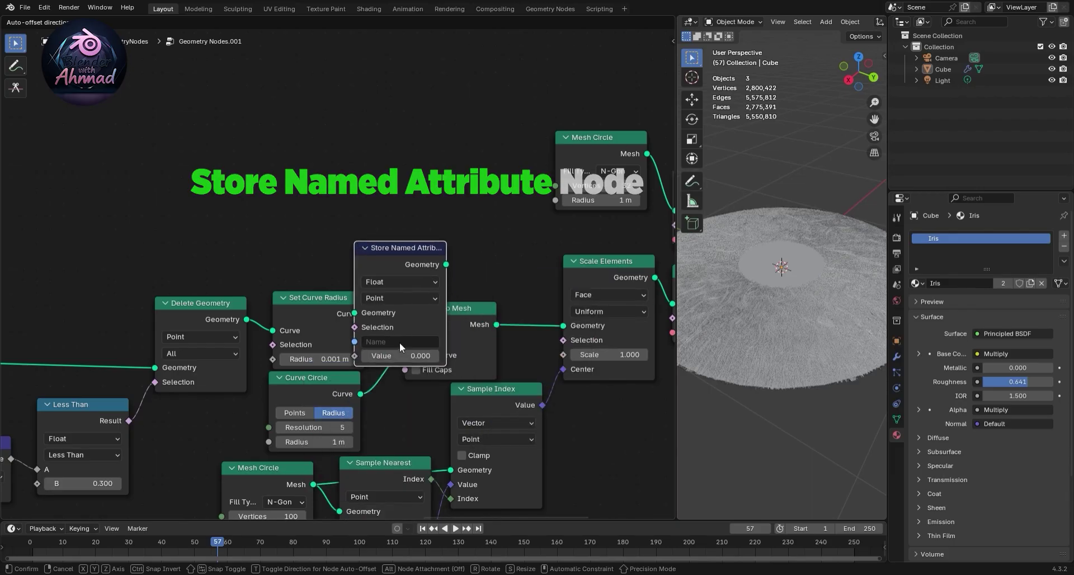
left_click(455, 249)
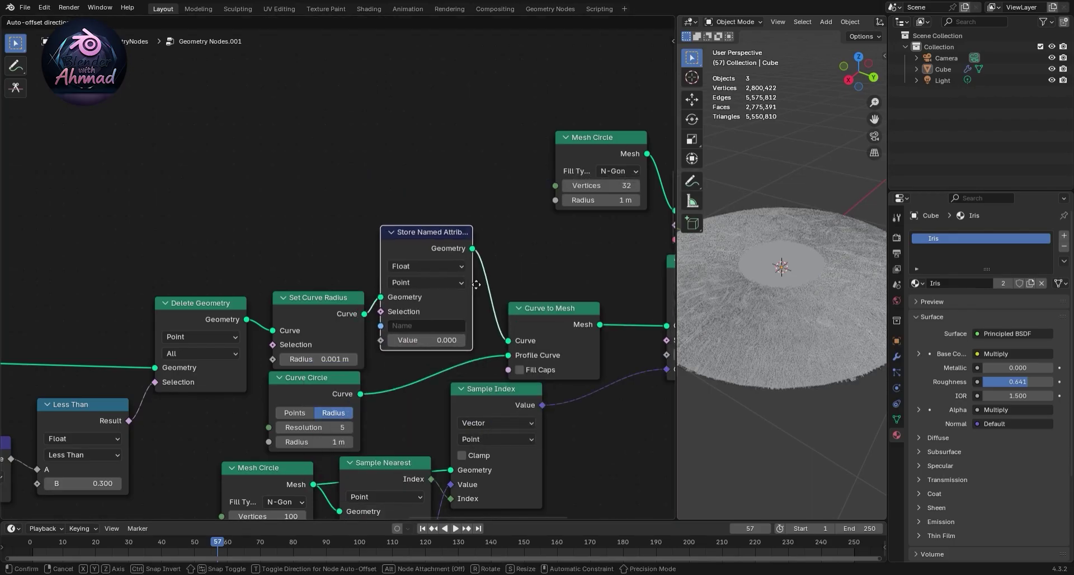
left_click(428, 326)
type("sp")
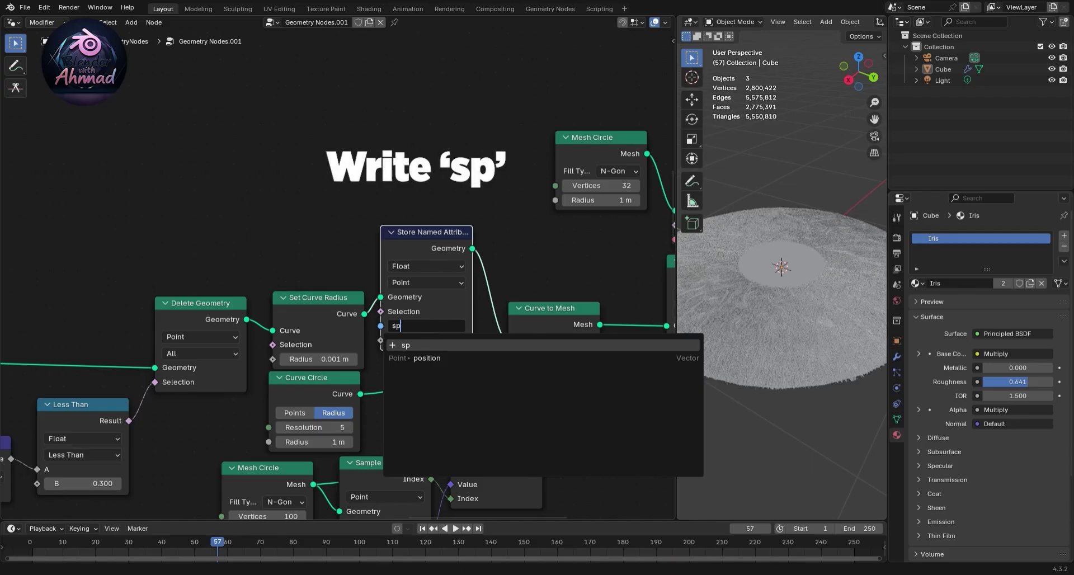
key("Return")
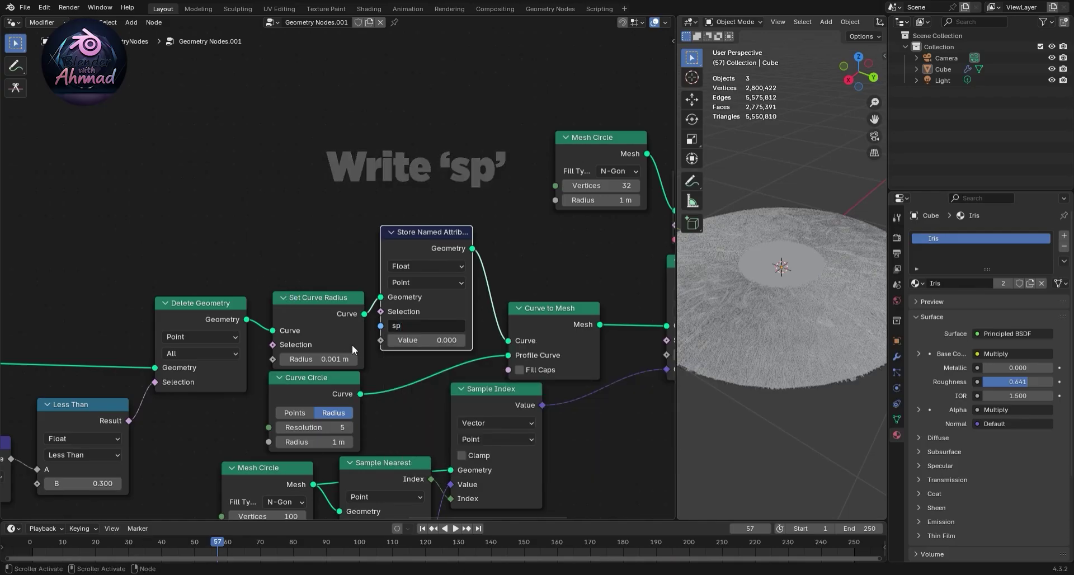
- Add a Spline Parameter node and widen the 3D viewport
key("shift+a")
type("spline pa")
key("Return")
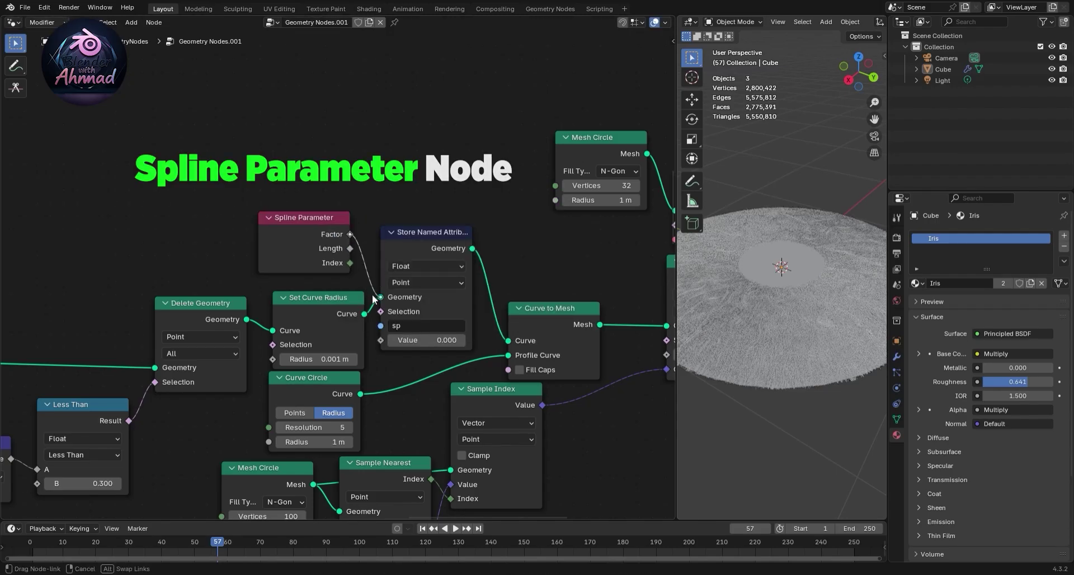
left_click_drag(560, 337, 18, 337)
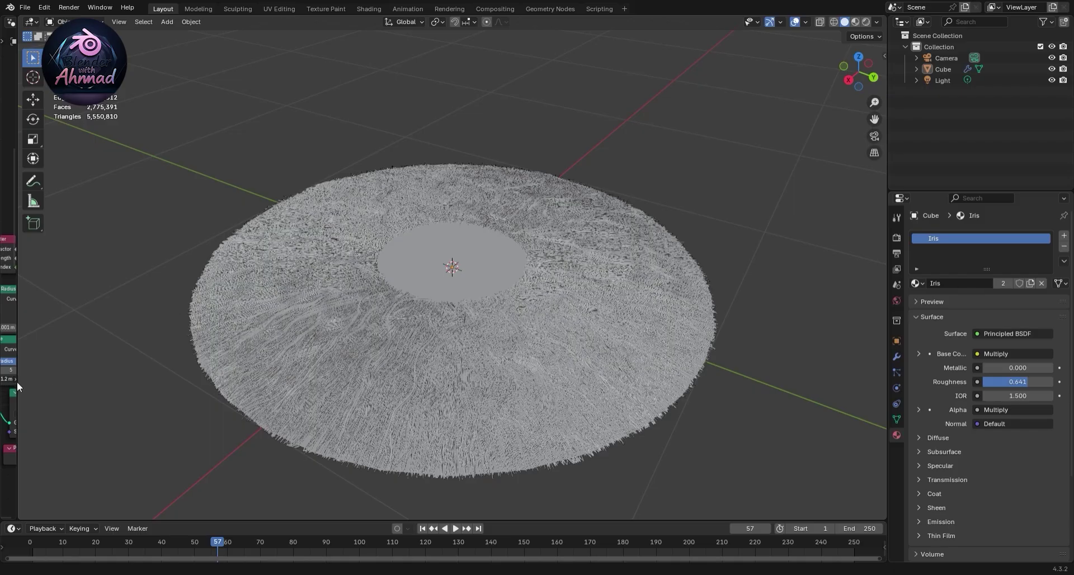
- Give the 3D viewport most of the screen and preview the iris in rendered shading
mouse_move(17, 382)
left_mouse_down()
mouse_move(169, 228)
mouse_move(18, 218)
left_mouse_up()
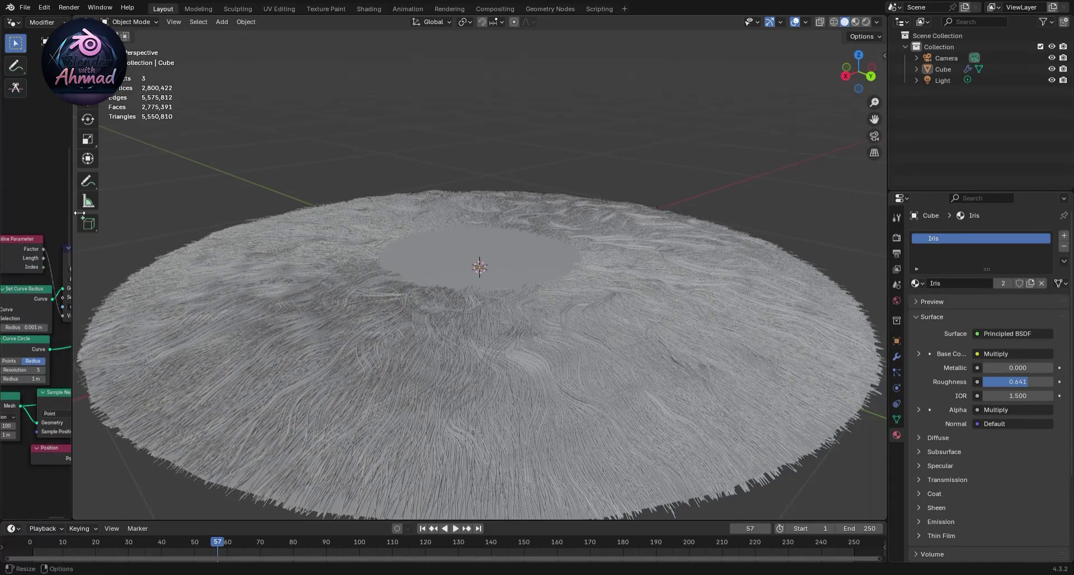
scroll(140, 183, "down", 5)
middle_click_drag(139, 183, 445, 273)
scroll(444, 273, "up", 2)
key("z")
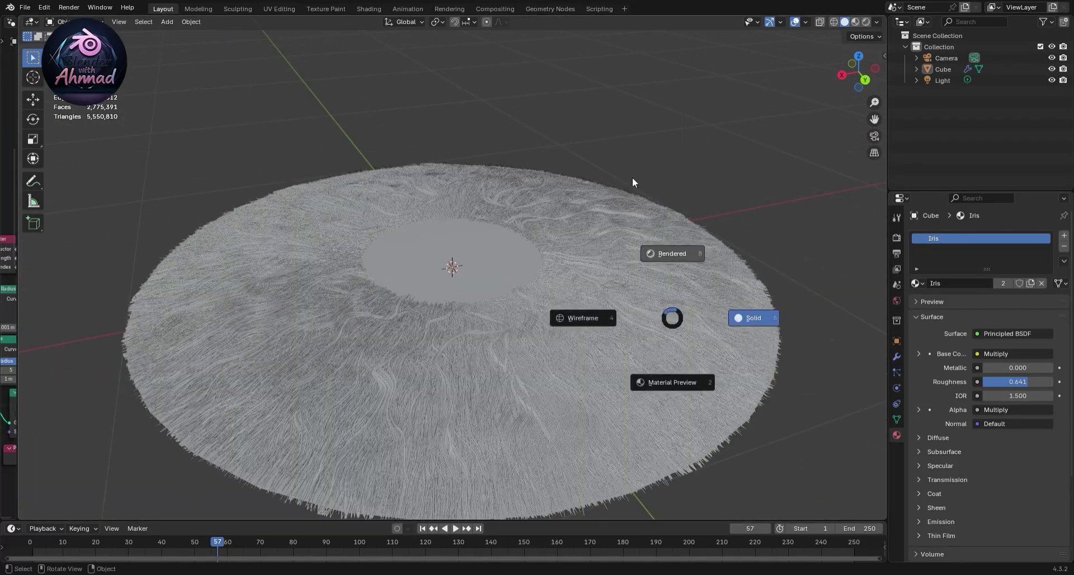
left_click(743, 316)
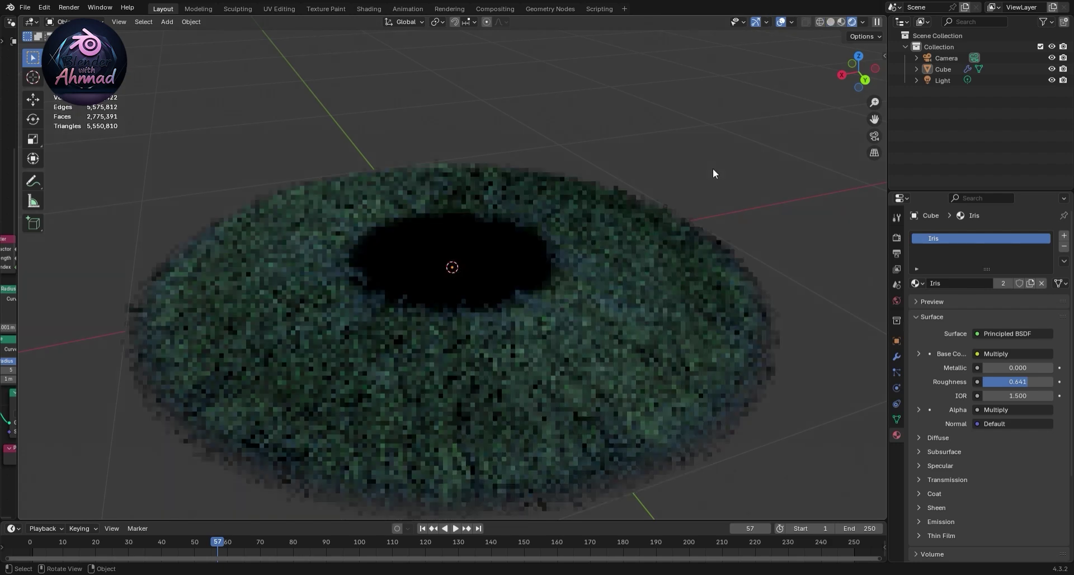
left_click(943, 80)
- Raise the light above the disc from the side ortho view and check it rendered
left_click(831, 21)
scroll(774, 162, "down", 5)
middle_click_drag(777, 173, 447, 153)
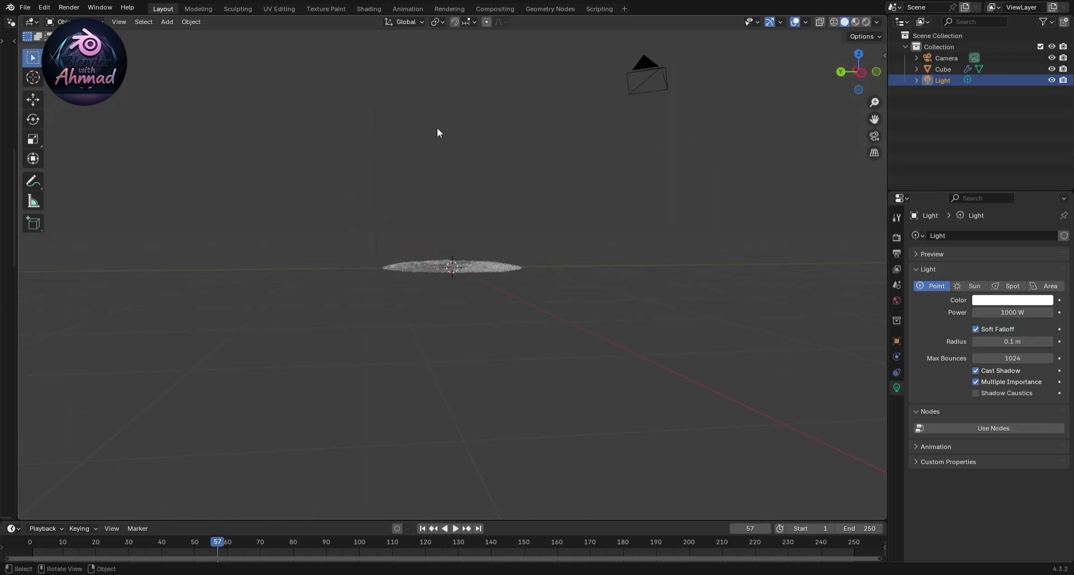
middle_click_drag(443, 149, 646, 168, "alt")
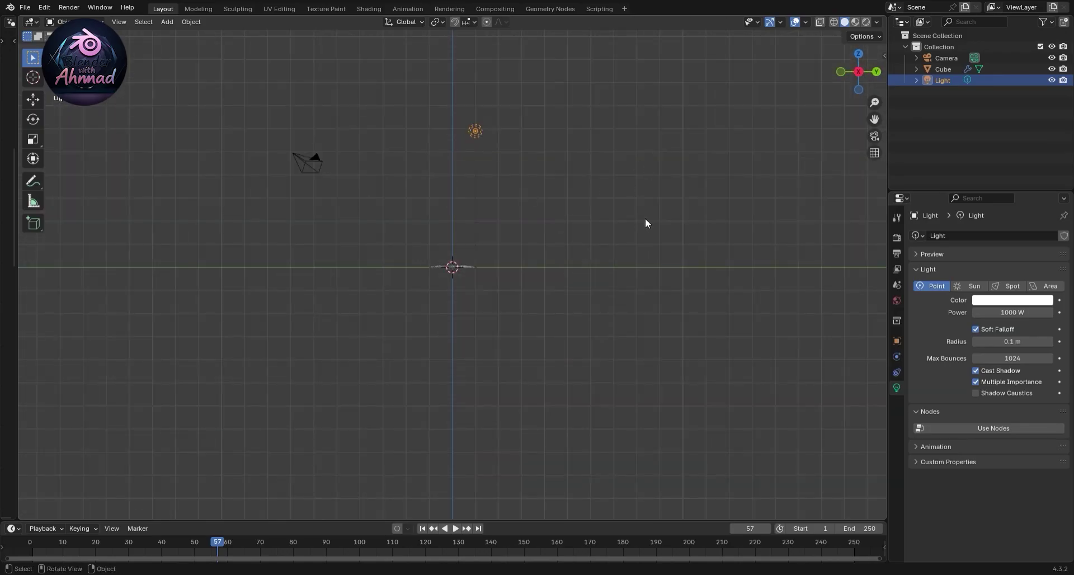
key("g")
left_click(642, 287)
mouse_move(641, 287)
middle_mouse_down()
mouse_move(553, 324)
mouse_move(689, 312)
mouse_move(693, 243)
mouse_move(585, 273)
middle_mouse_up()
key("shift+z")
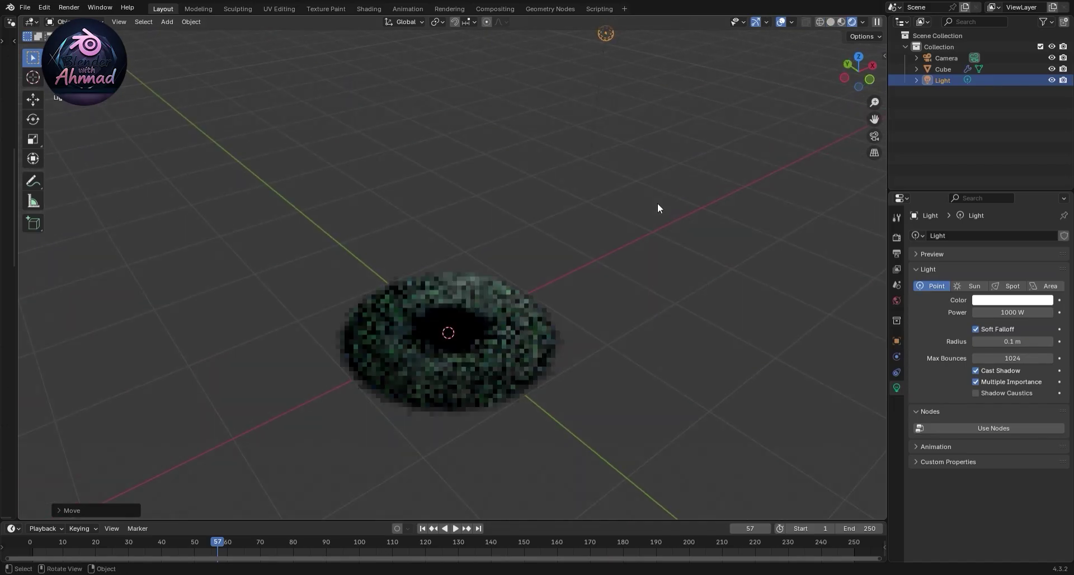
- Lower the light closer above the disc and return to solid shading
key("g")
left_click(628, 284)
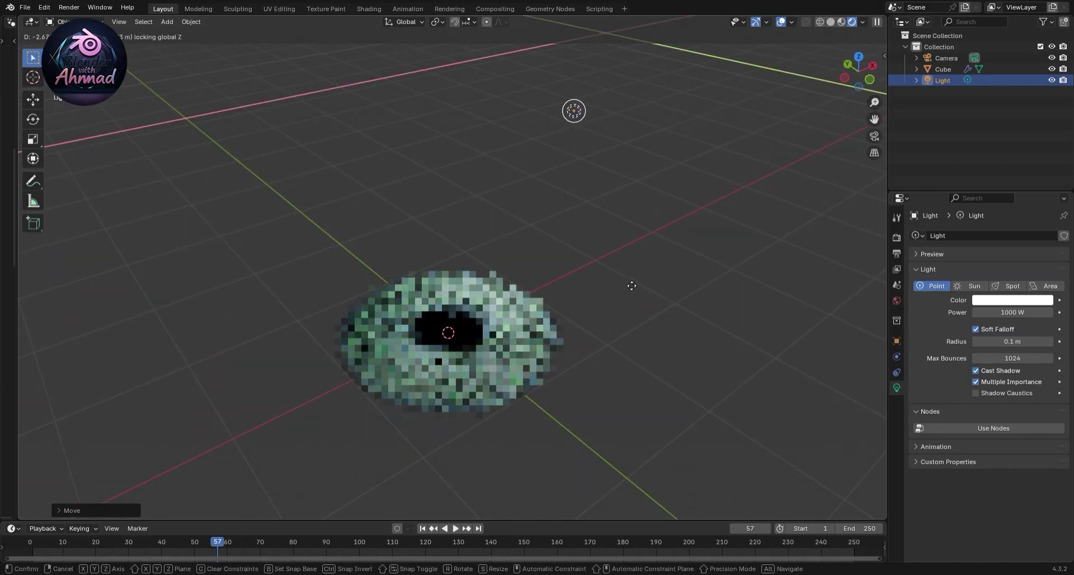
left_click(628, 310)
scroll(643, 290, "up", 3)
scroll(662, 274, "up", 2)
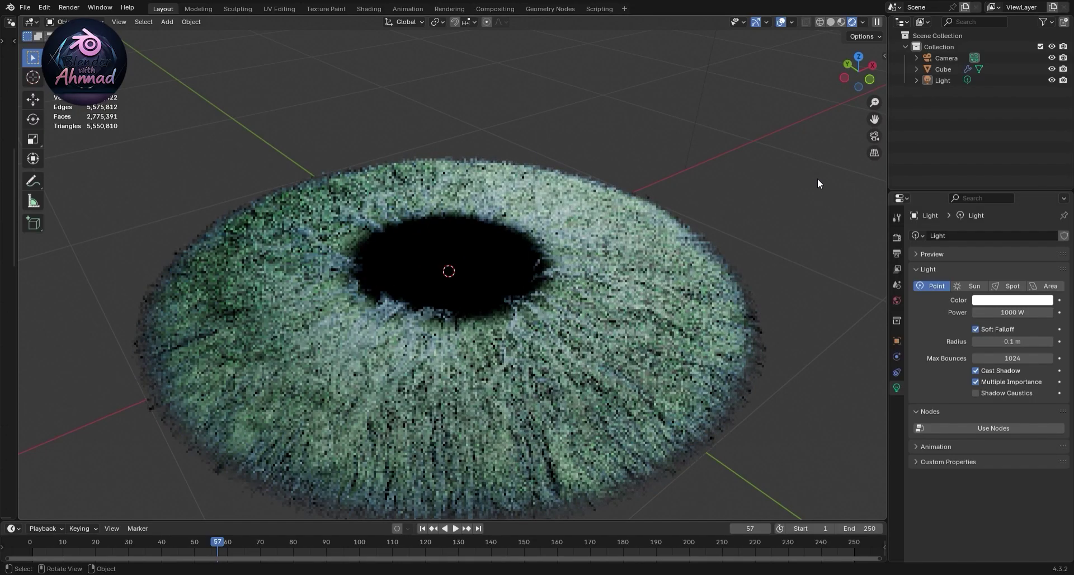
left_click(830, 22)
middle_click_drag(783, 223, 687, 275)
key("shift+a")
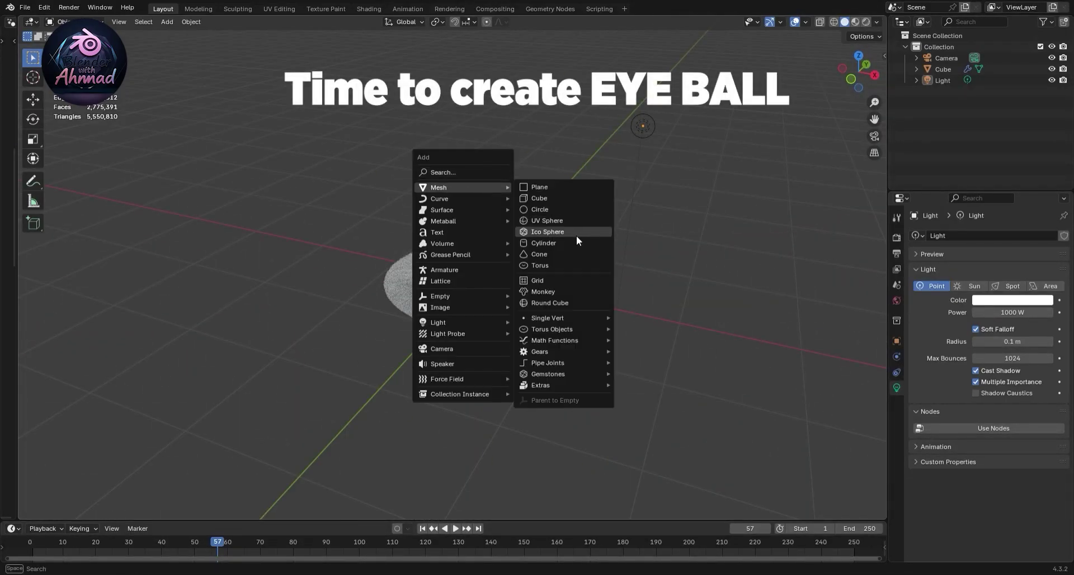
- Add an Ico Sphere with 5 subdivisions, shade it smooth, and view it from the front
left_click(571, 232)
left_click(82, 509)
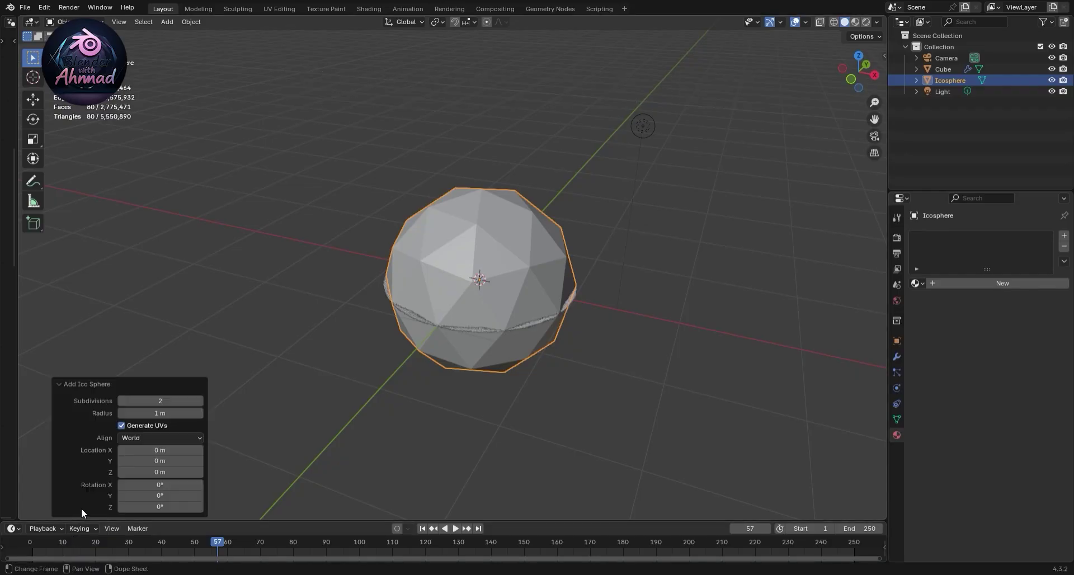
left_click(159, 401)
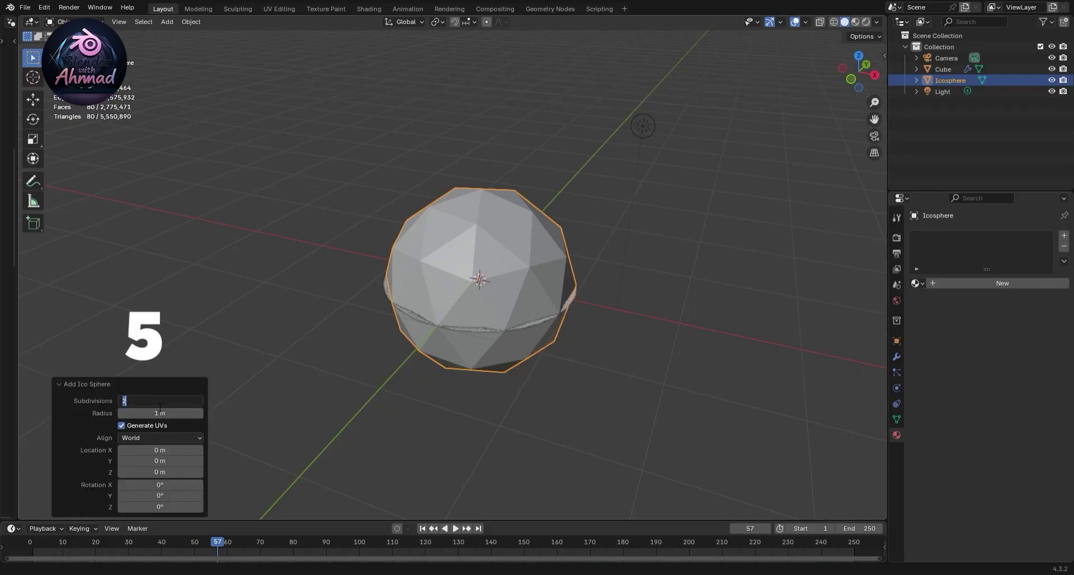
type("5")
key("Return")
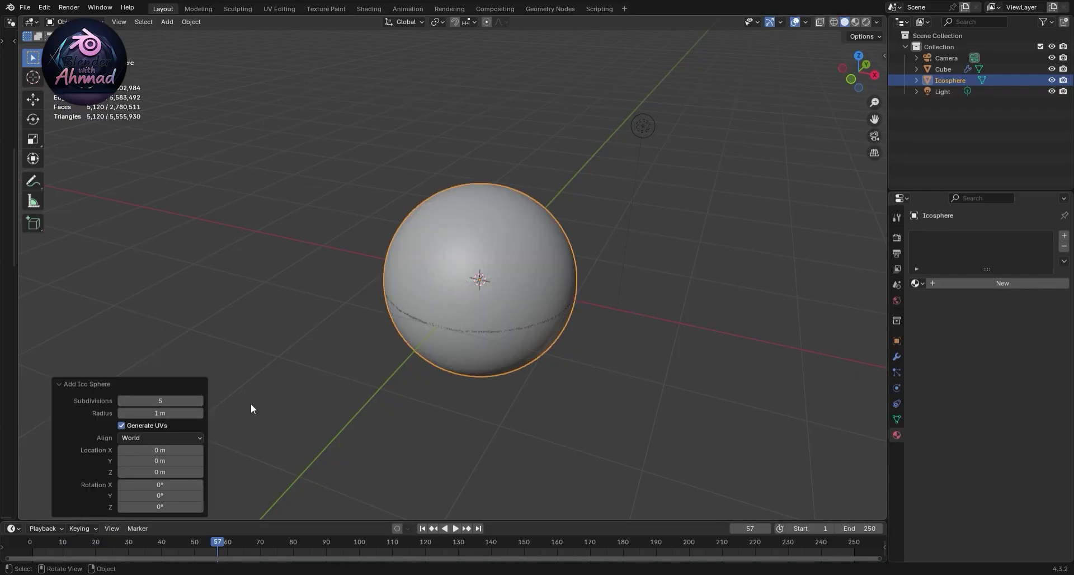
right_click(488, 247)
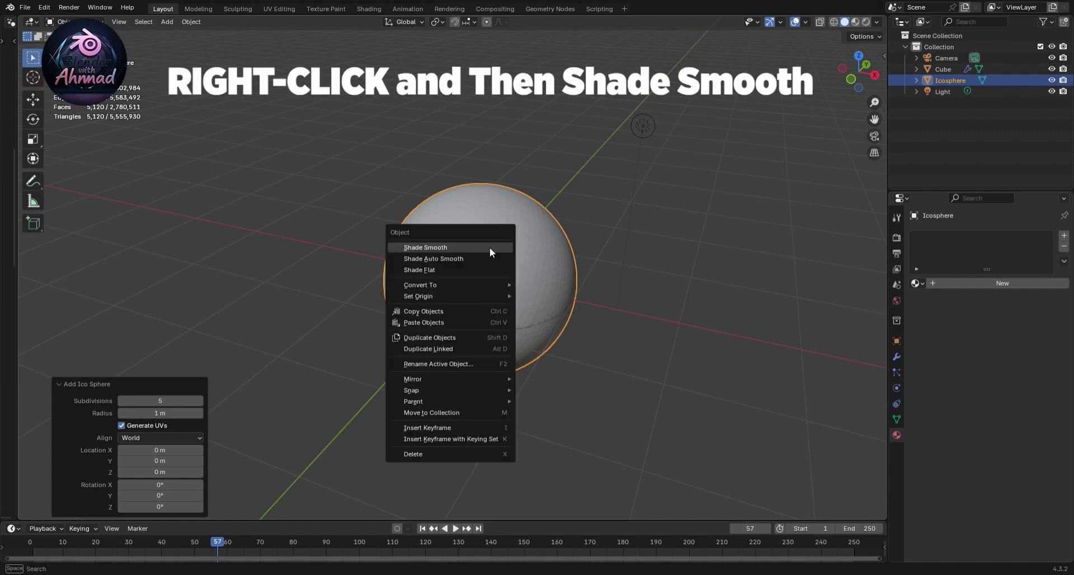
left_click(490, 251)
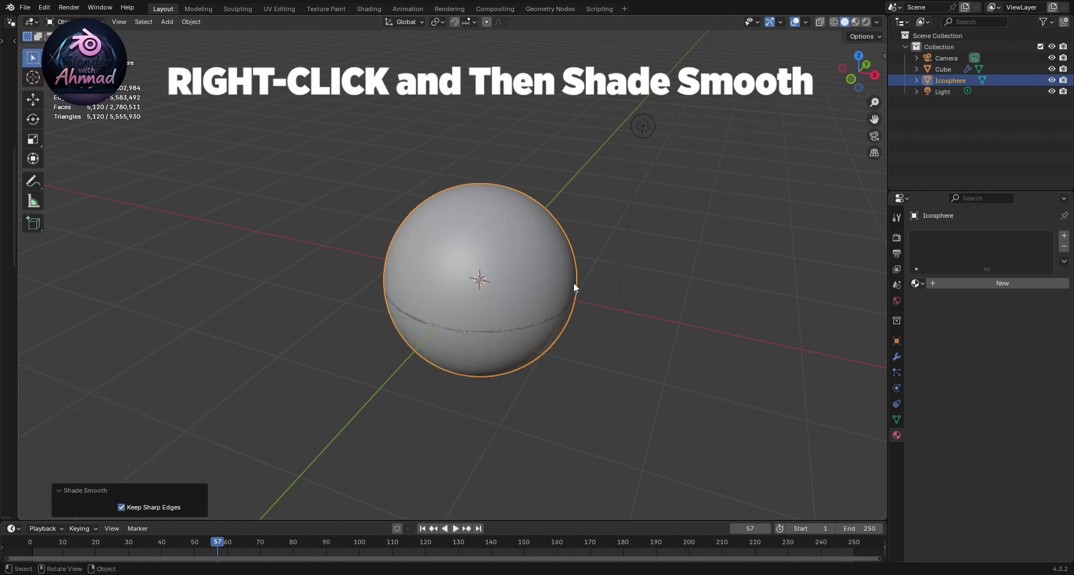
key("KP_1")
scroll(578, 358, "up", 2)
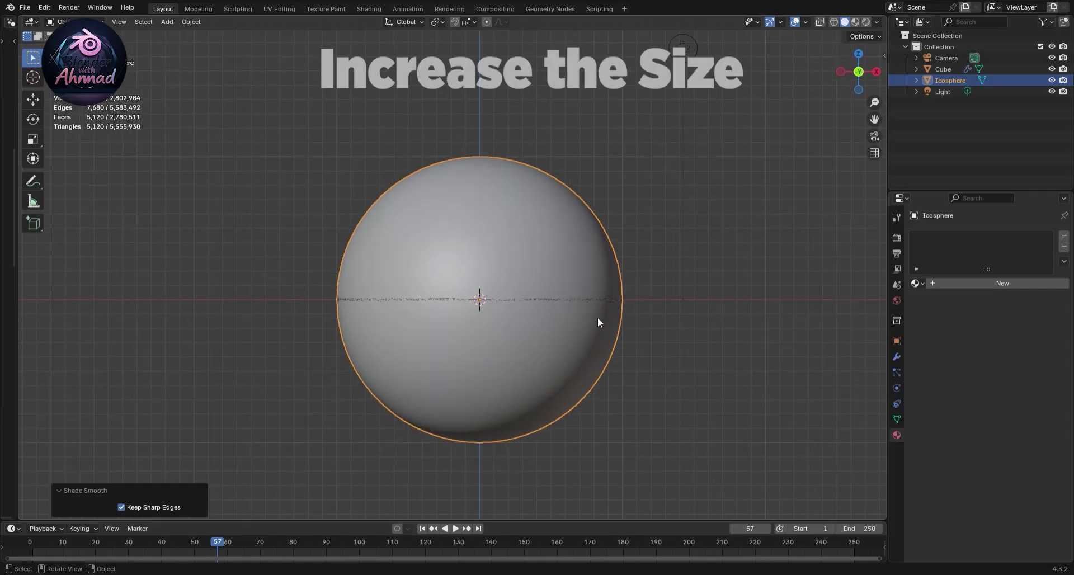
- Scale the sphere uniformly to 1.744
key("s")
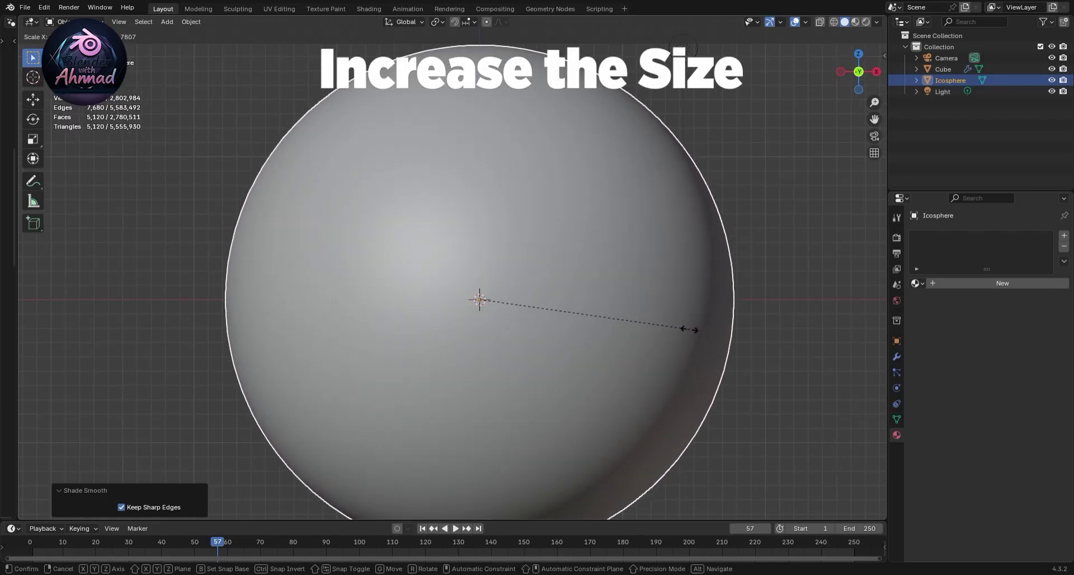
left_click(601, 313)
key("s")
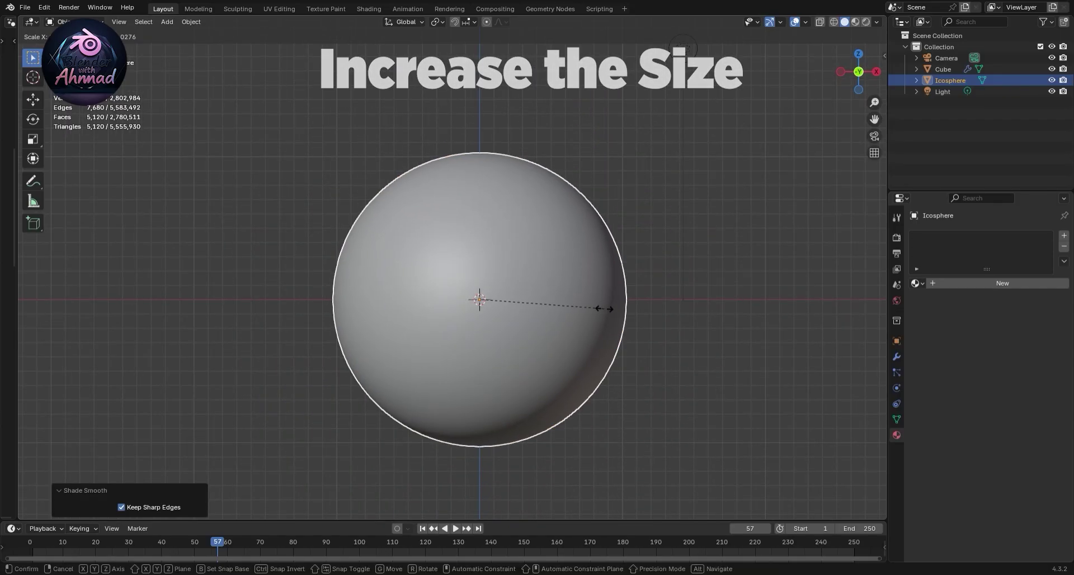
left_click(704, 301)
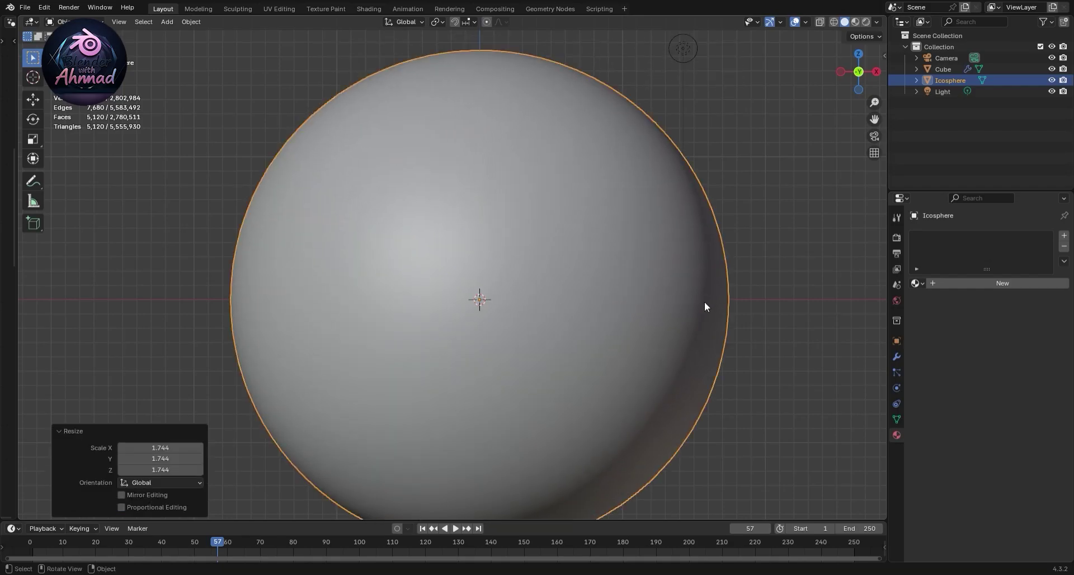
- Lower the sphere along Z until its surface meets the iris edge
key("g")
key("z")
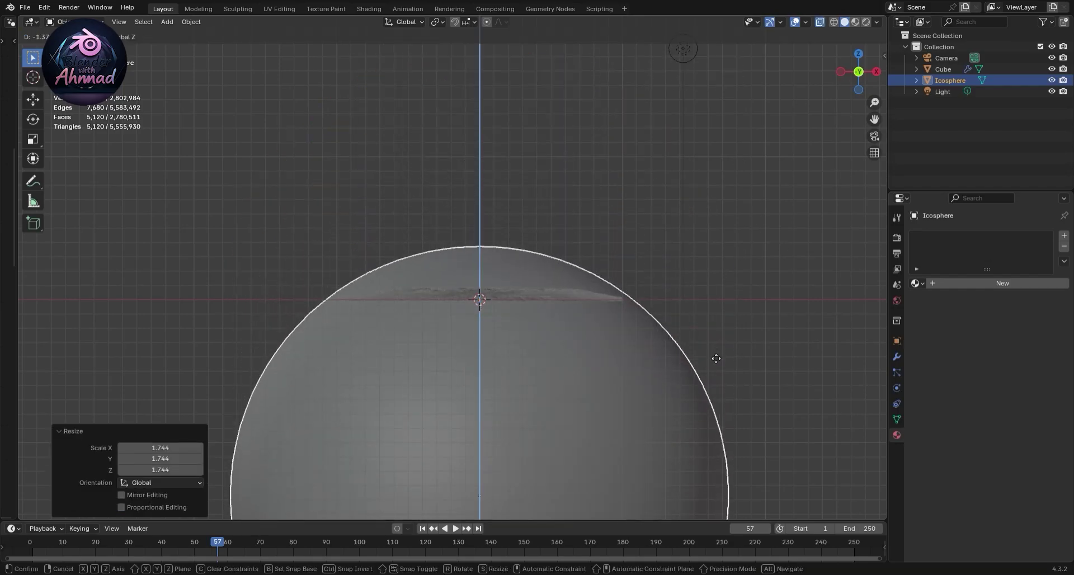
left_click(710, 352)
scroll(676, 353, "up", 5)
middle_click_drag(690, 355, 610, 336, "shift")
key("g")
key("z")
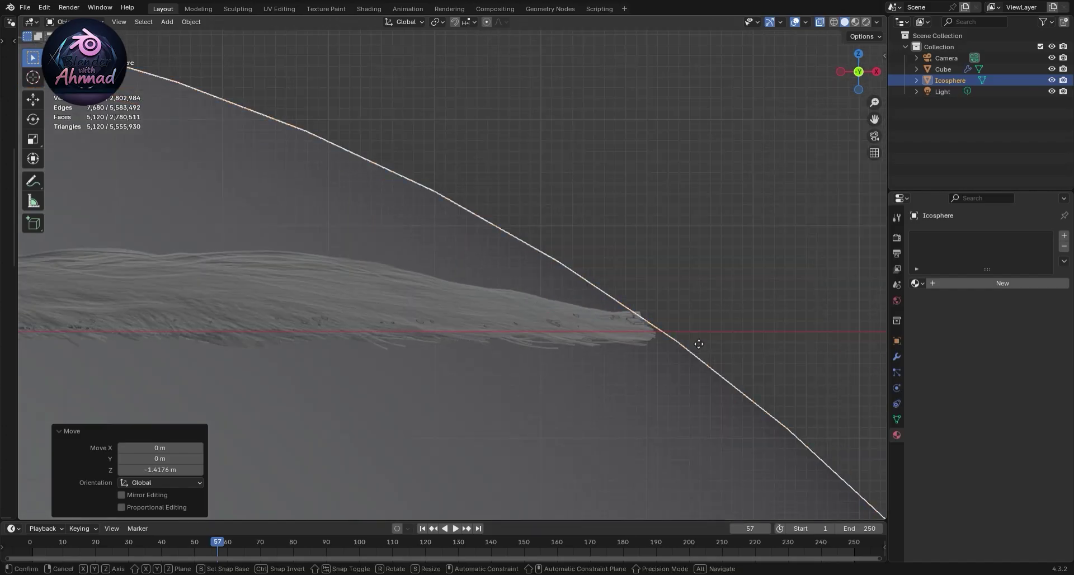
left_click(622, 332)
key("g")
key("z")
key("Escape")
scroll(643, 347, "down", 5)
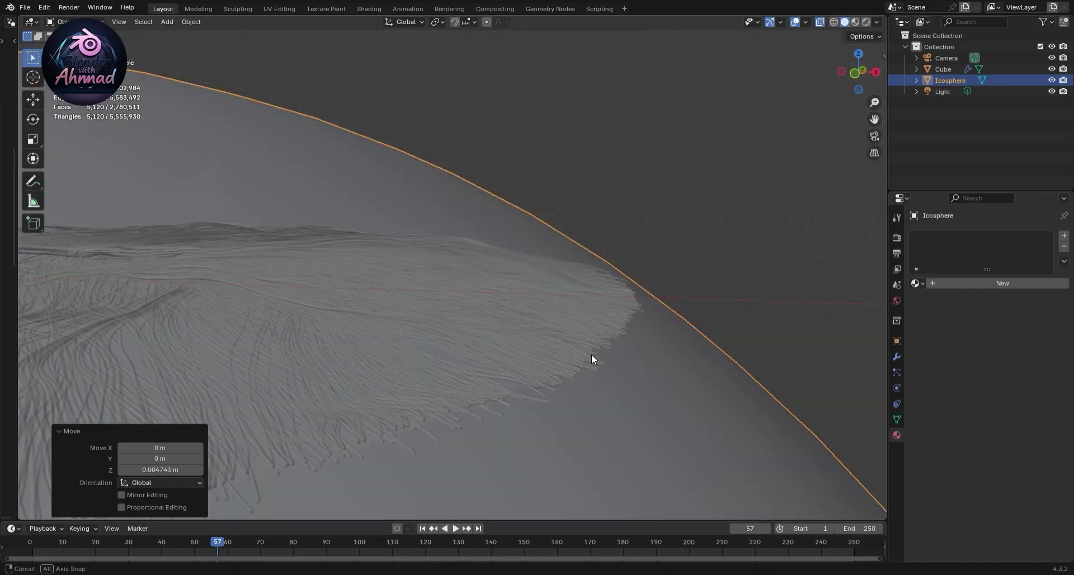
middle_click_drag(592, 354, 616, 320)
scroll(617, 320, "down", 3)
scroll(616, 320, "down", 3)
- Turn off X-ray and give the sphere a new material, Material.001
left_click(816, 20)
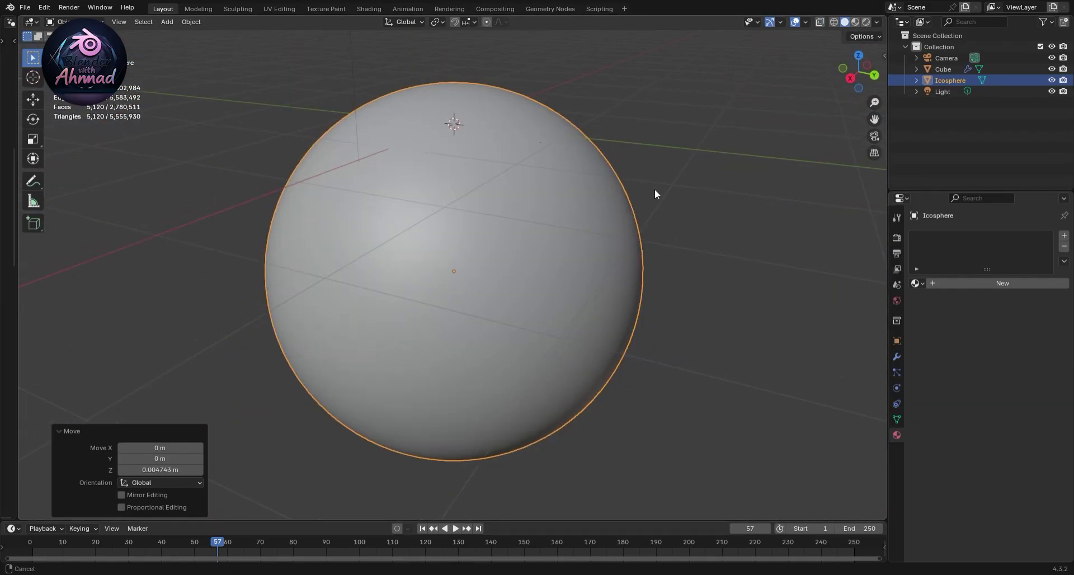
middle_click_drag(639, 130, 650, 246)
left_click(994, 284)
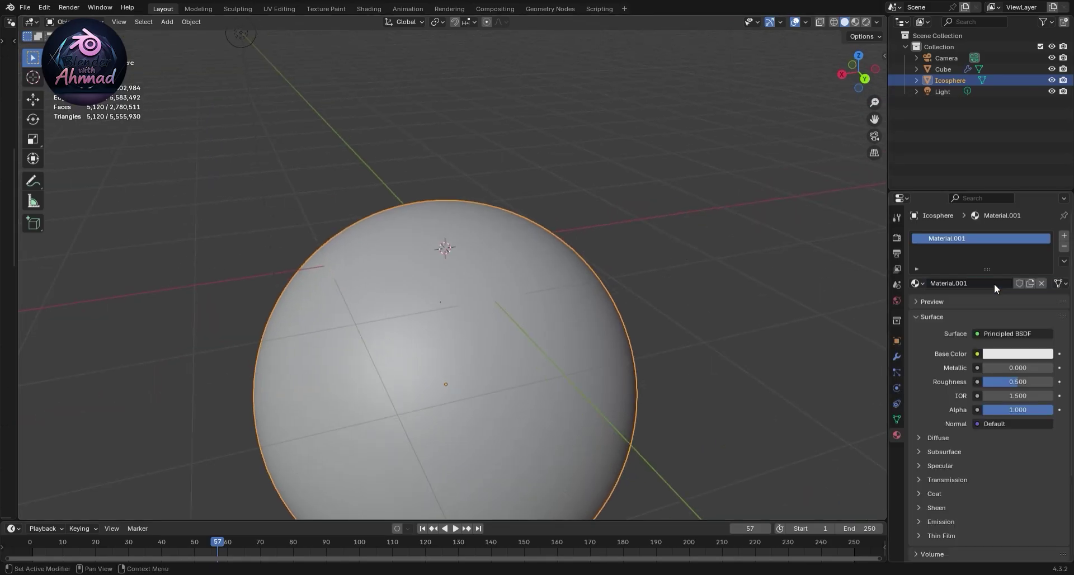
- Replace Material.001 with the Eye Ball material and view it in Material Preview shading
left_click(915, 284)
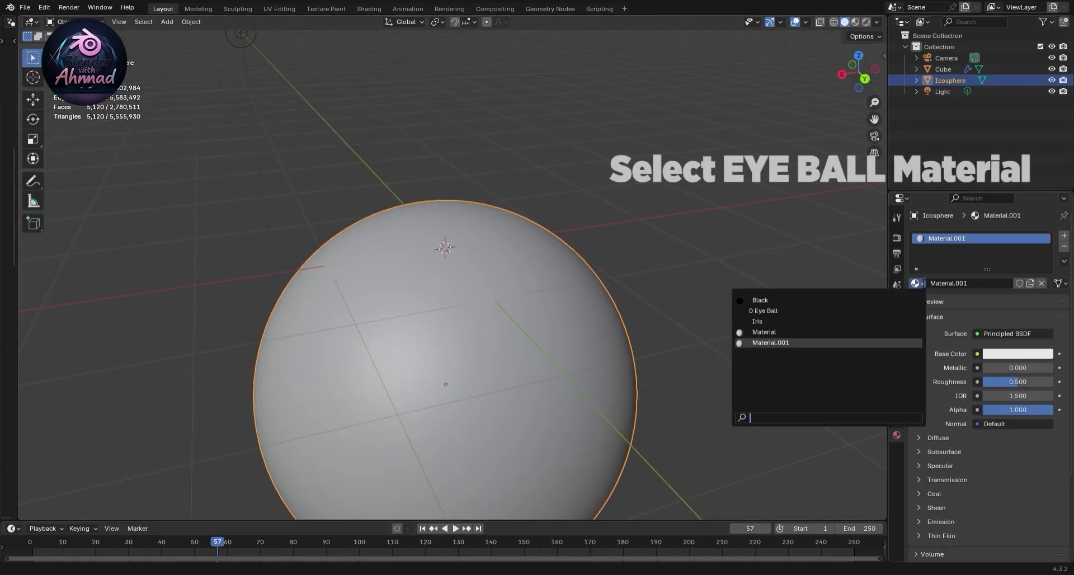
left_click(811, 312)
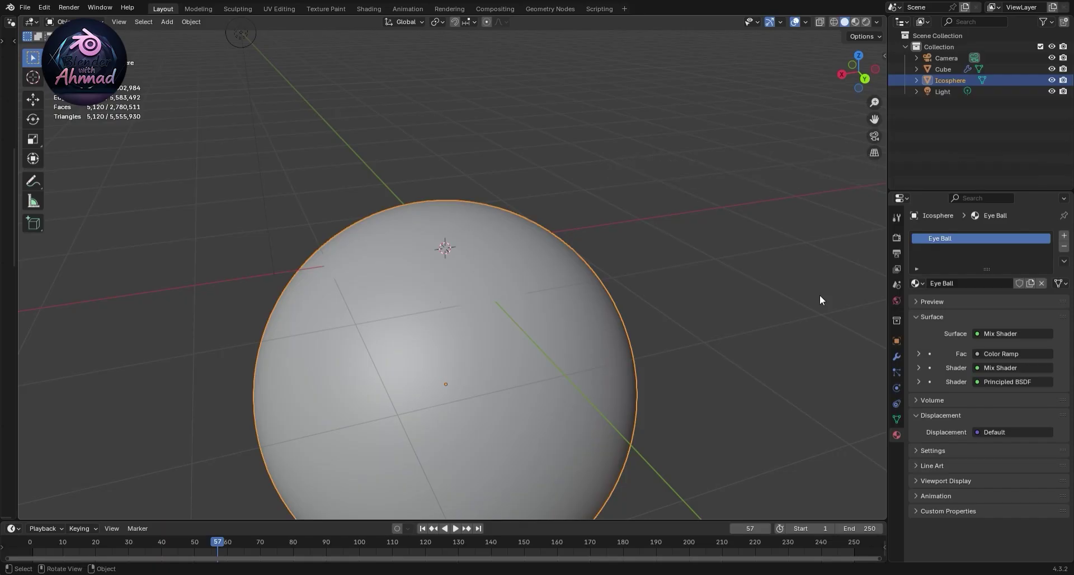
left_click(710, 251)
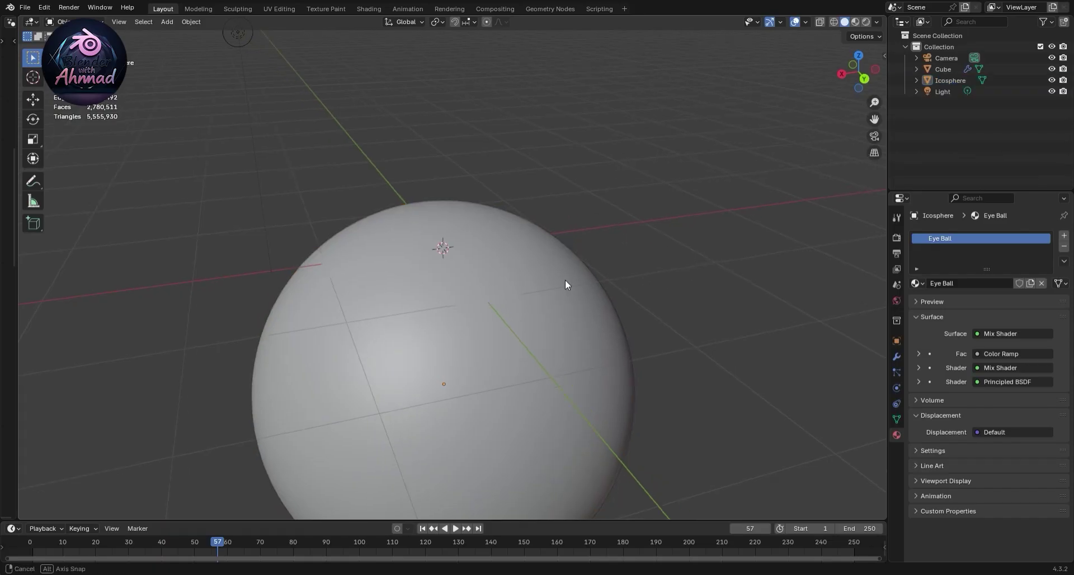
left_click(594, 283)
middle_click_drag(595, 283, 623, 288)
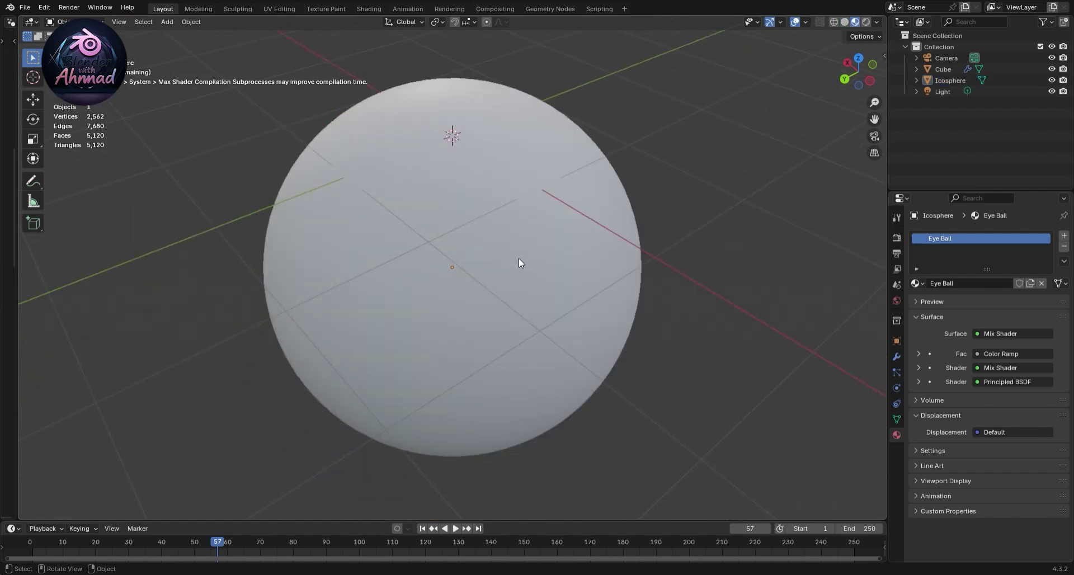
left_click(856, 21)
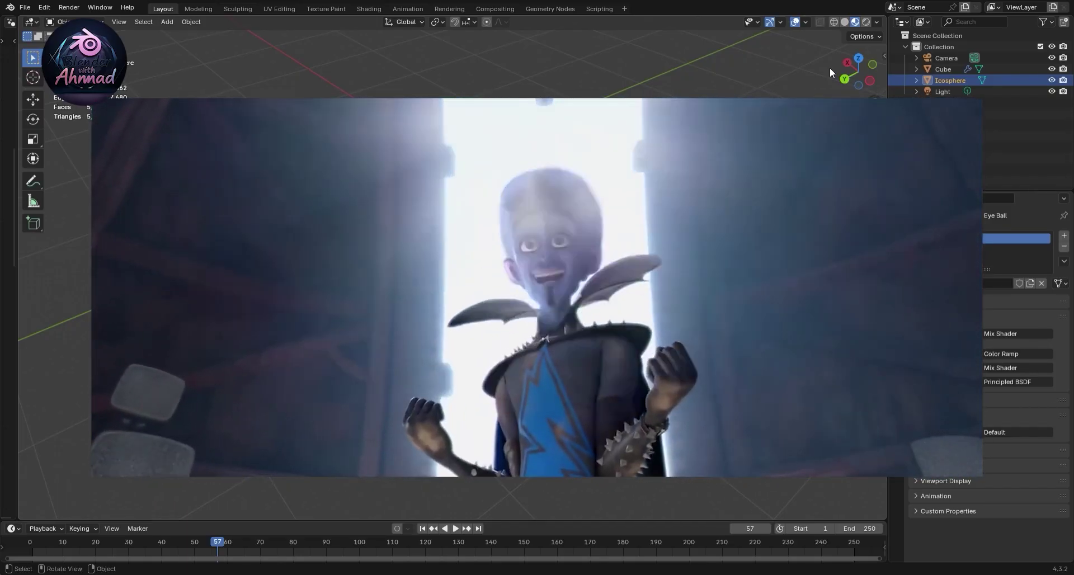
- Return the viewport to solid shading and widen the left editor to half the screen
scroll(625, 282, "down", 1)
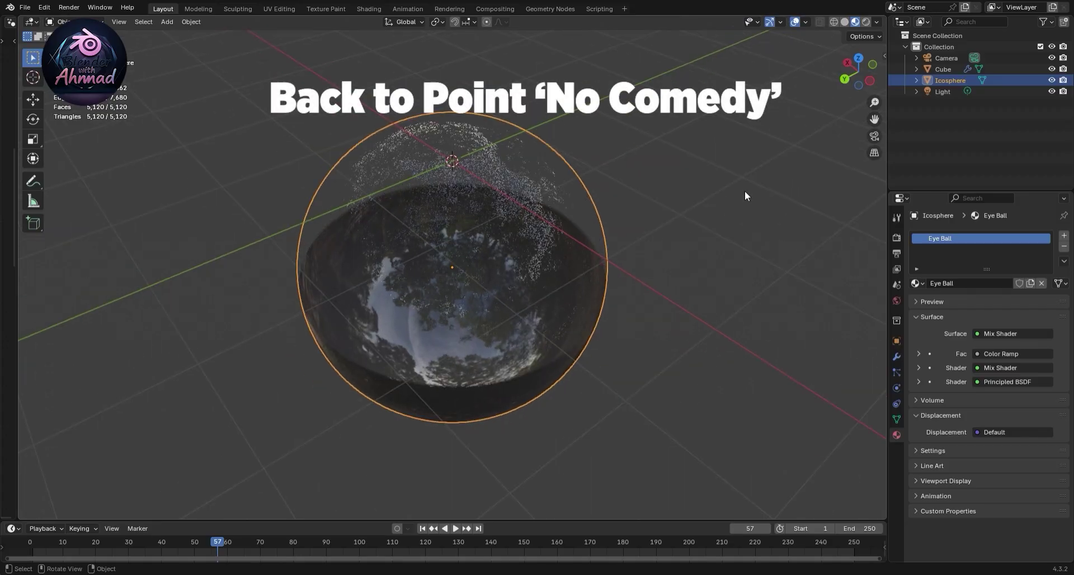
scroll(659, 338, "up", 3)
mouse_move(682, 391)
middle_mouse_down()
mouse_move(685, 350)
mouse_move(697, 347)
middle_mouse_up()
left_click(845, 22)
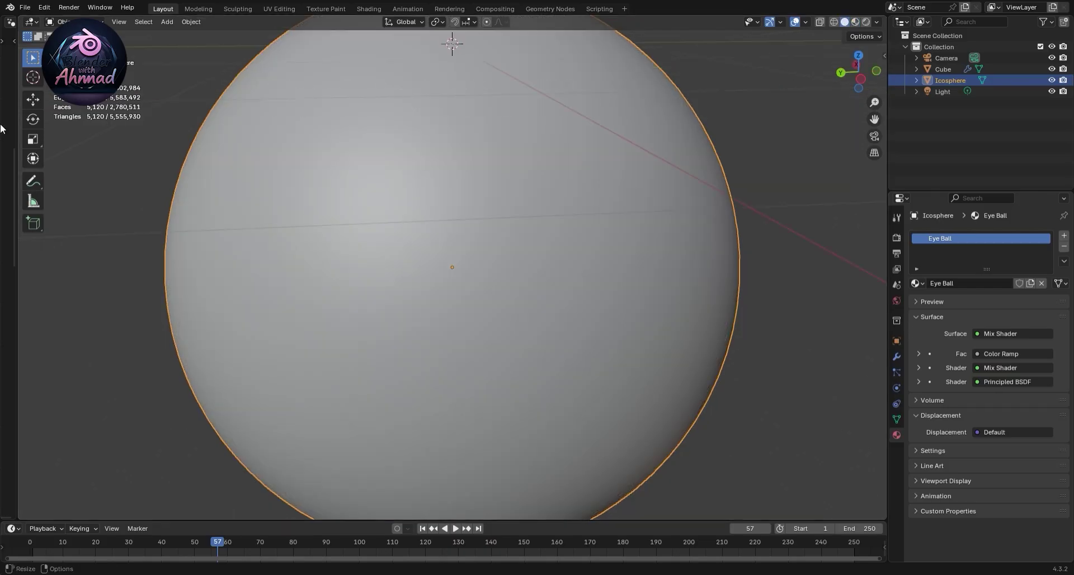
left_click_drag(20, 122, 530, 121)
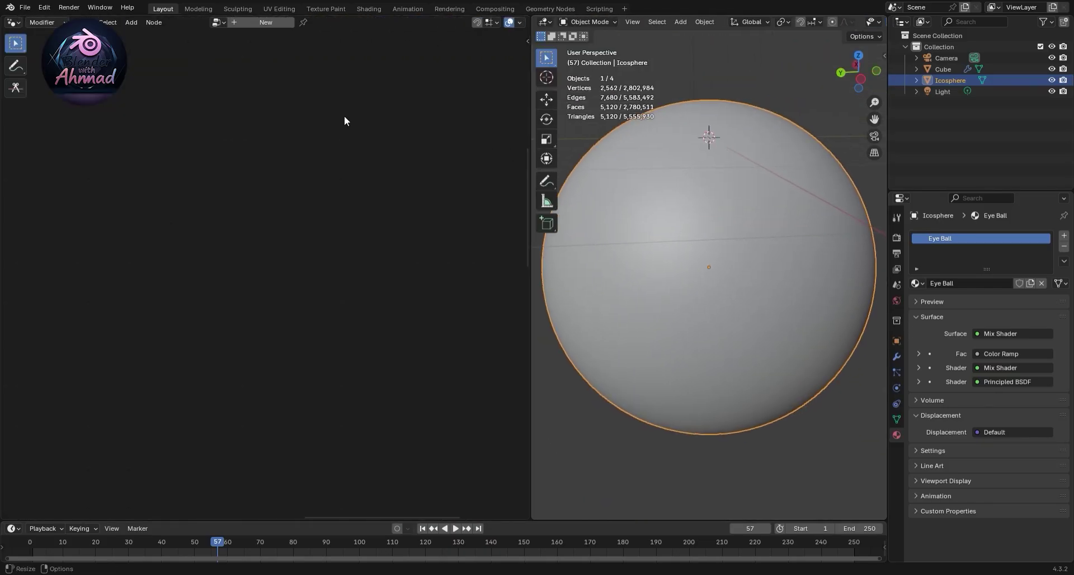
left_click(13, 22)
- Show the Eye Ball node tree in the Shader Editor, fit it, deselect the sphere, and zoom in
left_click(79, 130)
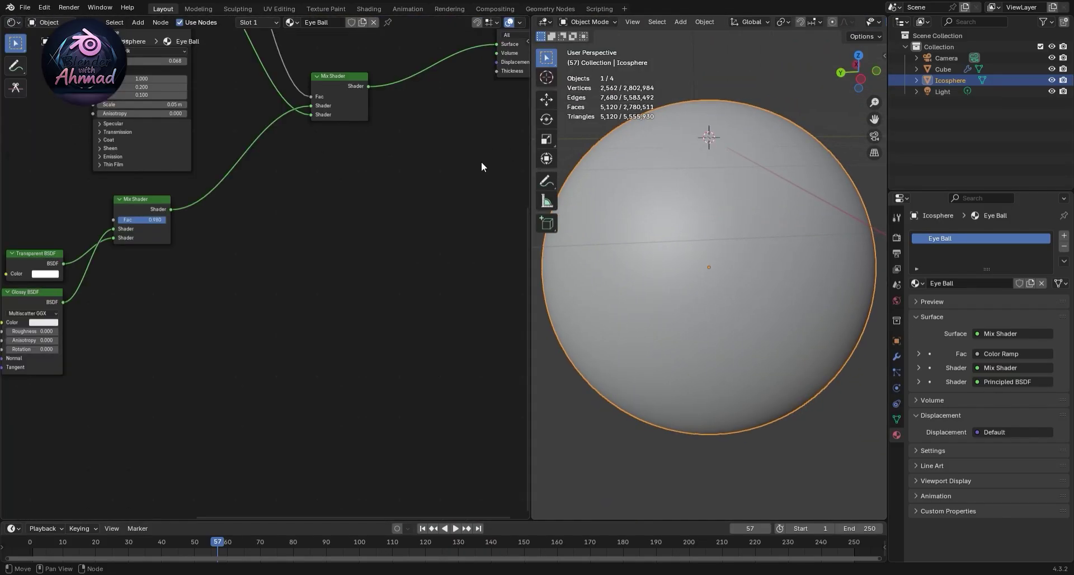
key("Home")
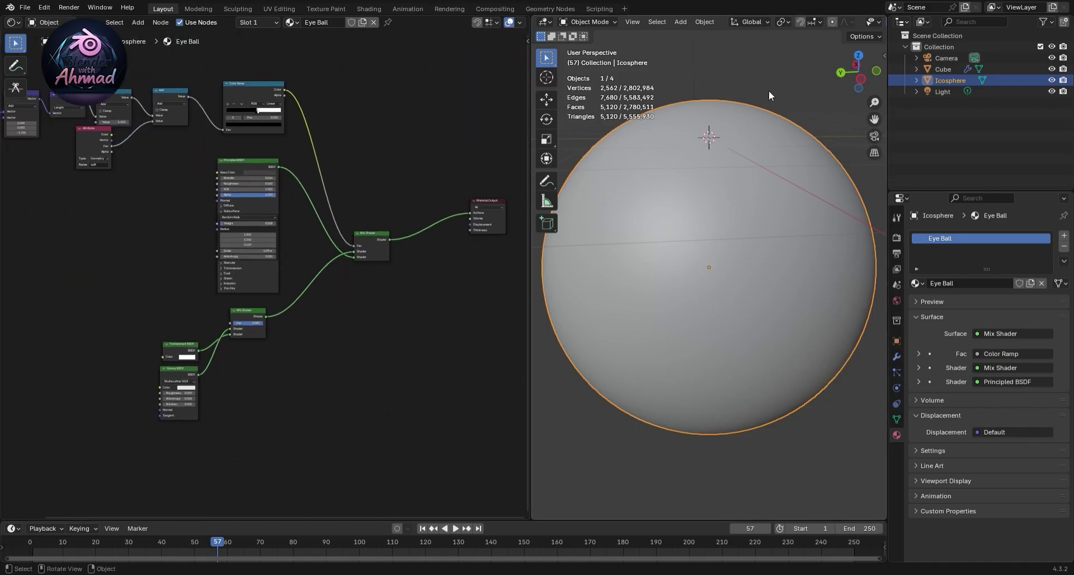
left_click(769, 90)
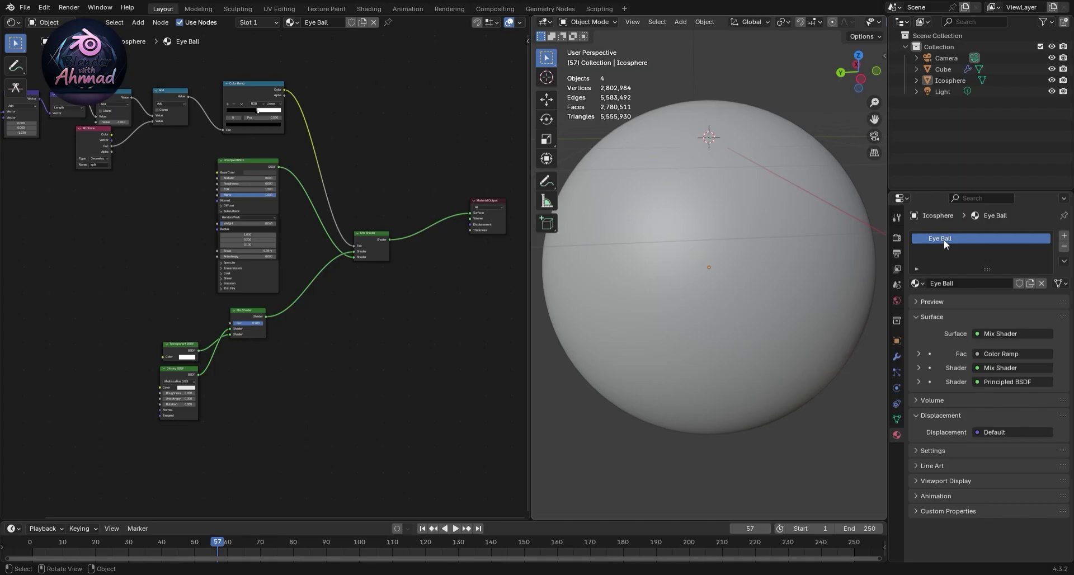
scroll(250, 338, "up", 2)
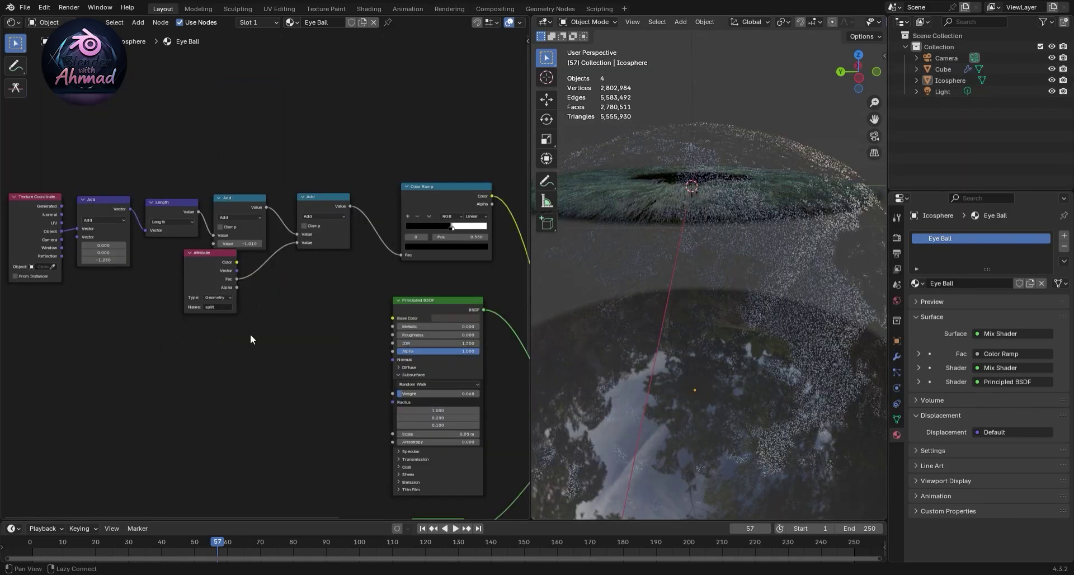
scroll(250, 339, "down", 1)
scroll(206, 355, "down", 2)
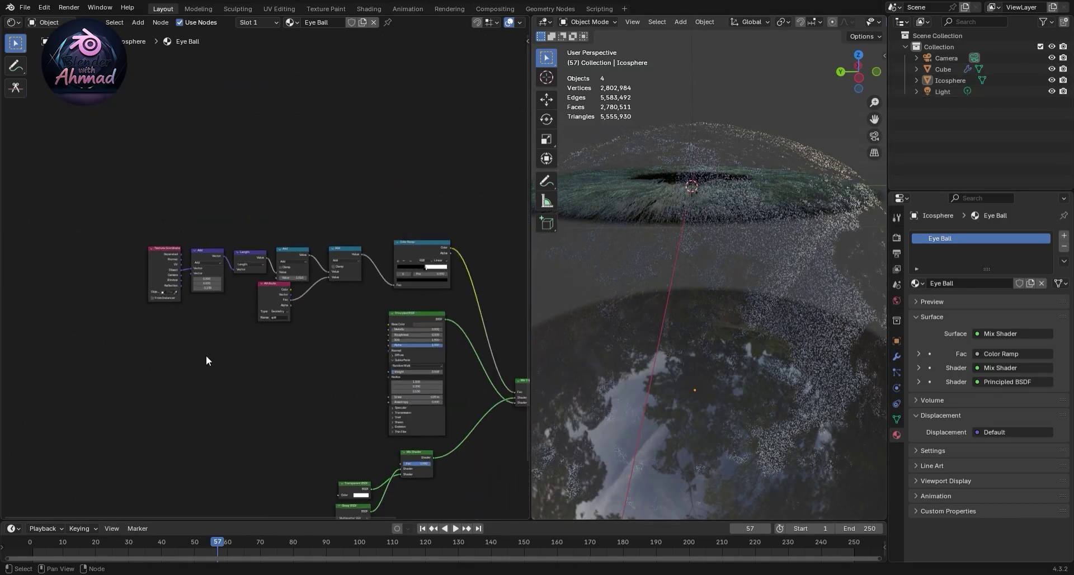
scroll(206, 358, "up", 4)
scroll(346, 363, "up", 1)
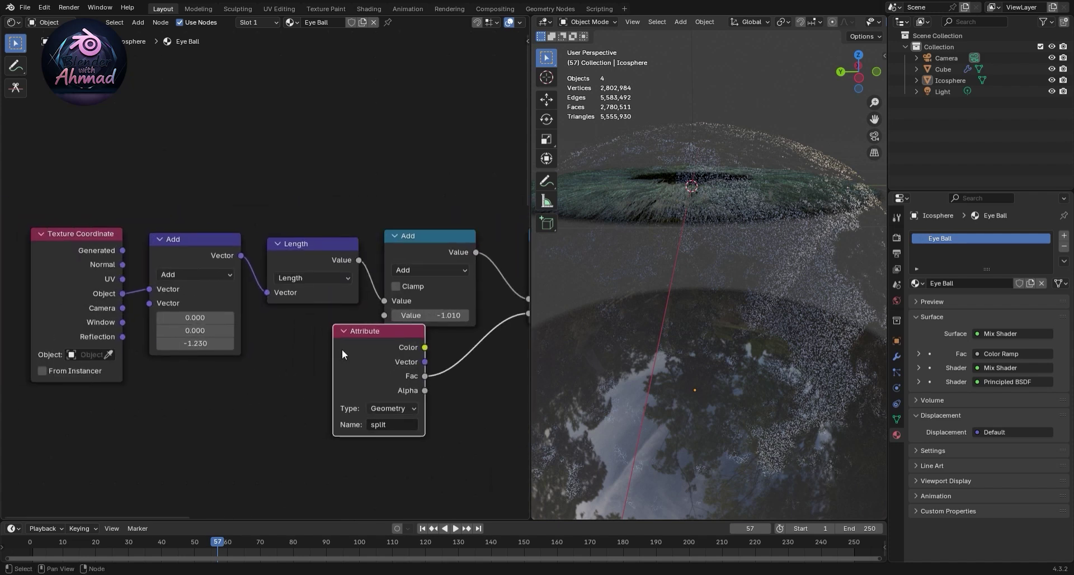
scroll(263, 388, "up", 1)
scroll(395, 336, "up", 1)
scroll(261, 383, "up", 2)
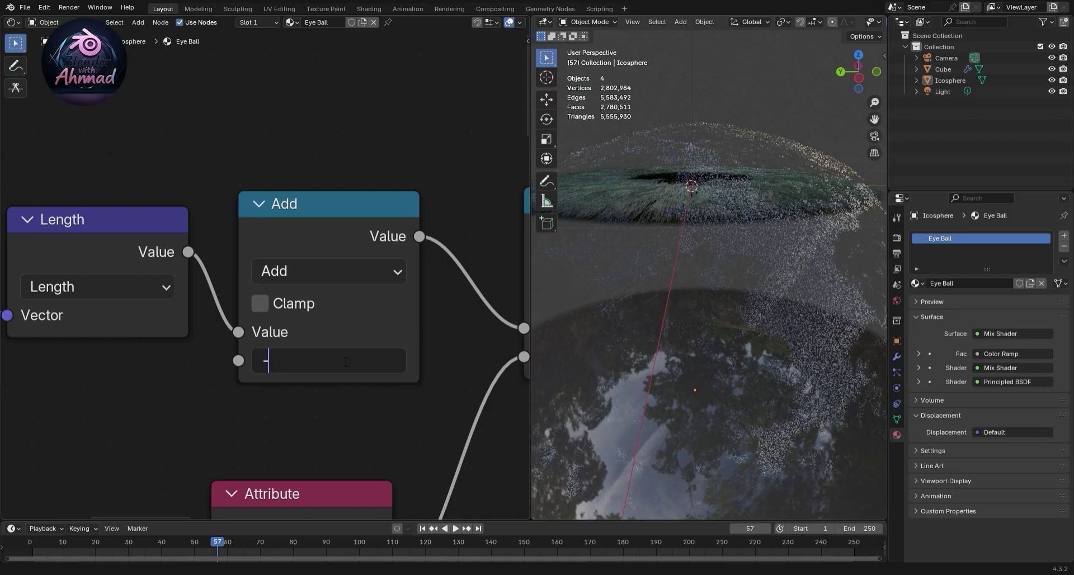
type(".8")
type("-0.8")
- Tune the Add node value through -0.800, -0.300, -0.200 to -0.150, then restore solid shading
key("Return")
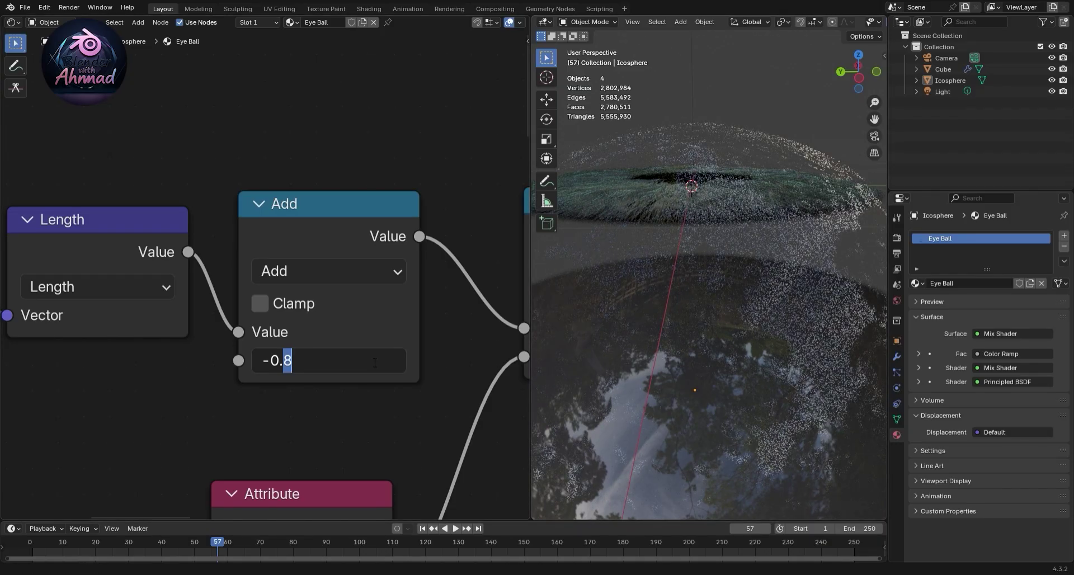
type("3")
key("Return")
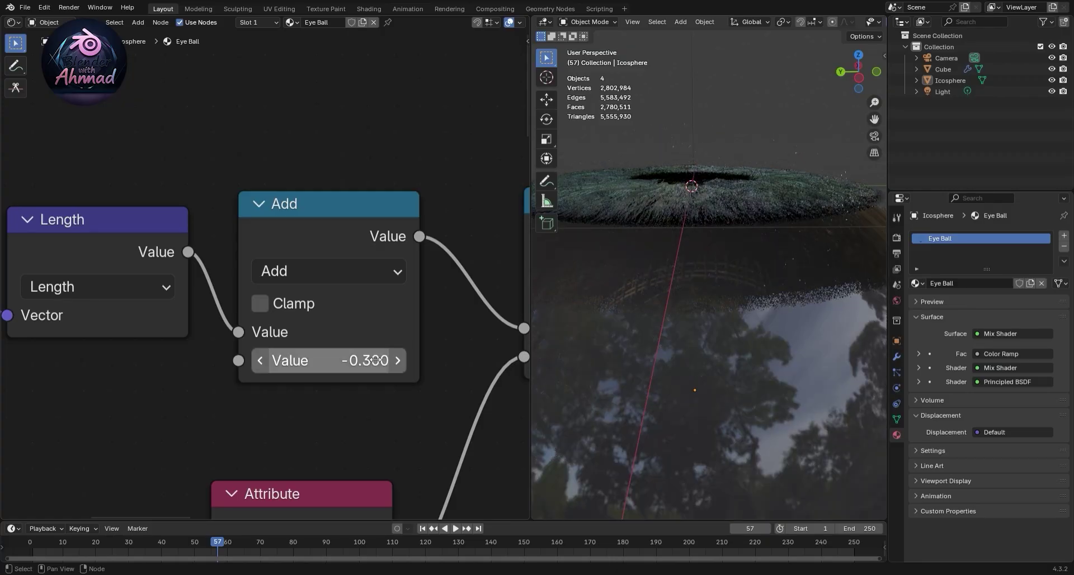
middle_click_drag(774, 274, 775, 273)
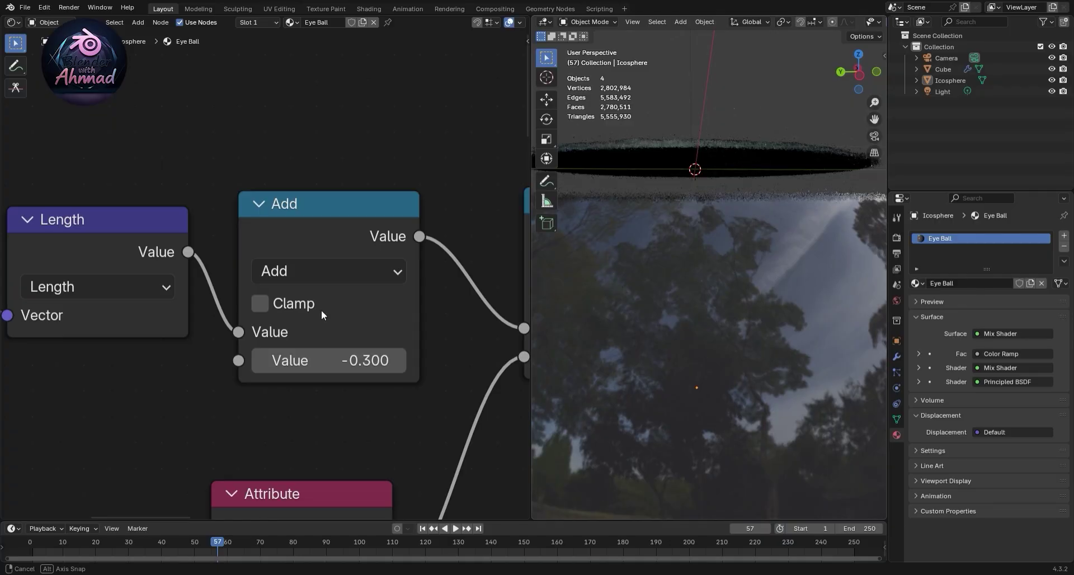
middle_click_drag(322, 315, 446, 361)
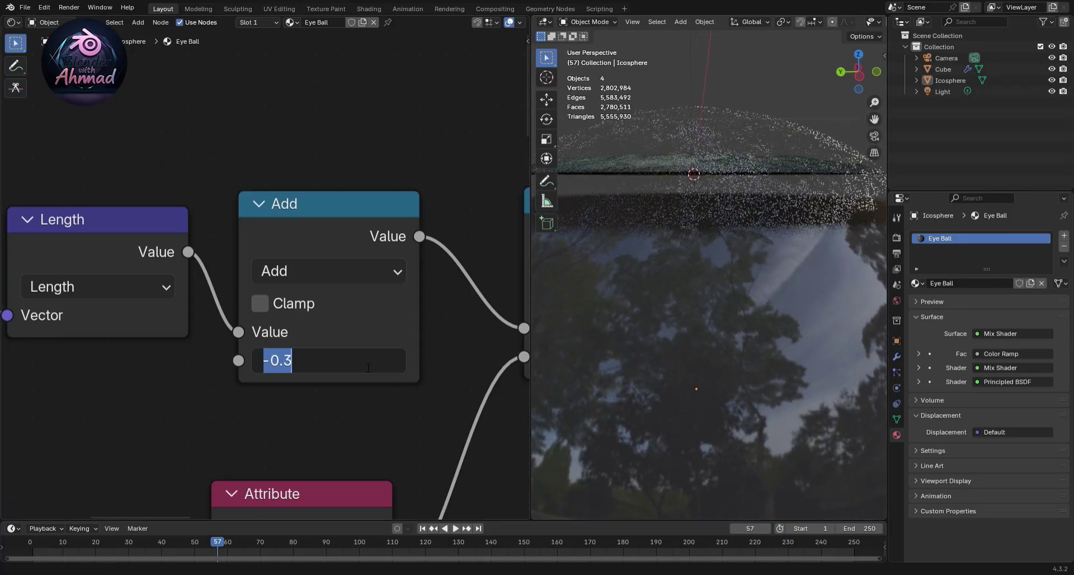
type("-2")
key("Return")
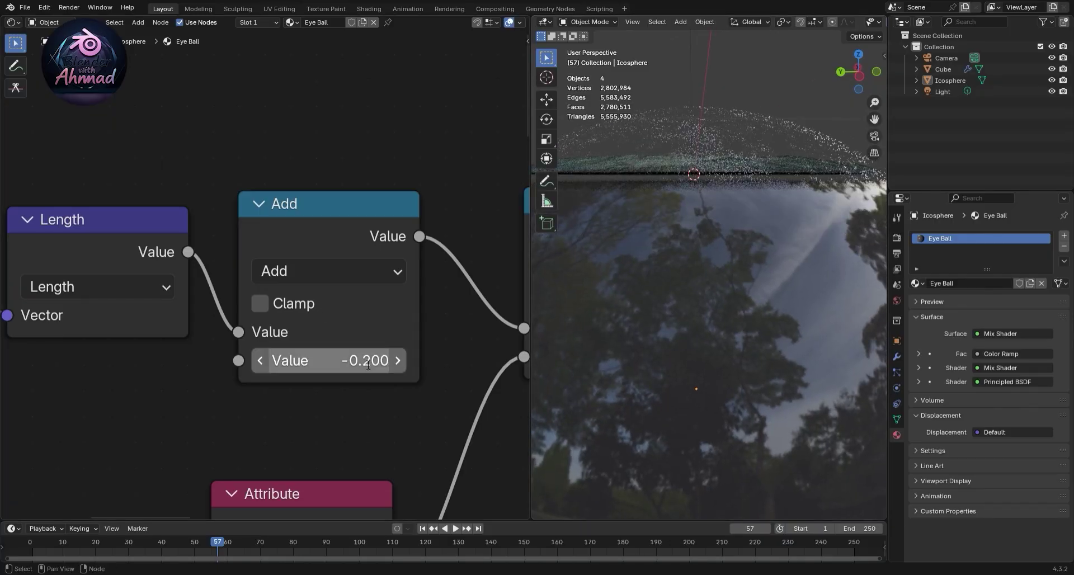
type("15")
key("Return")
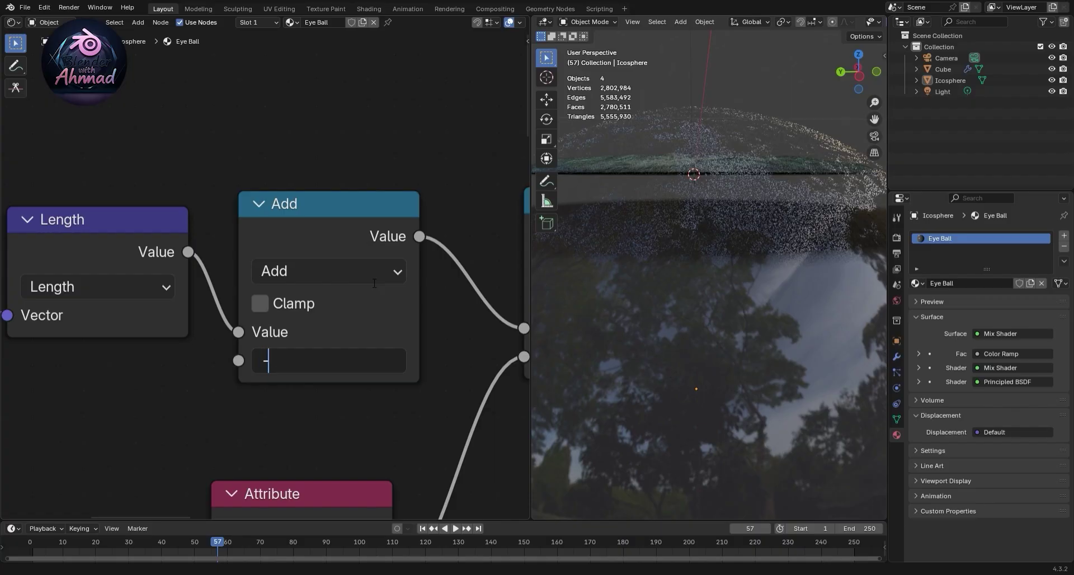
type("0.15")
key("Return")
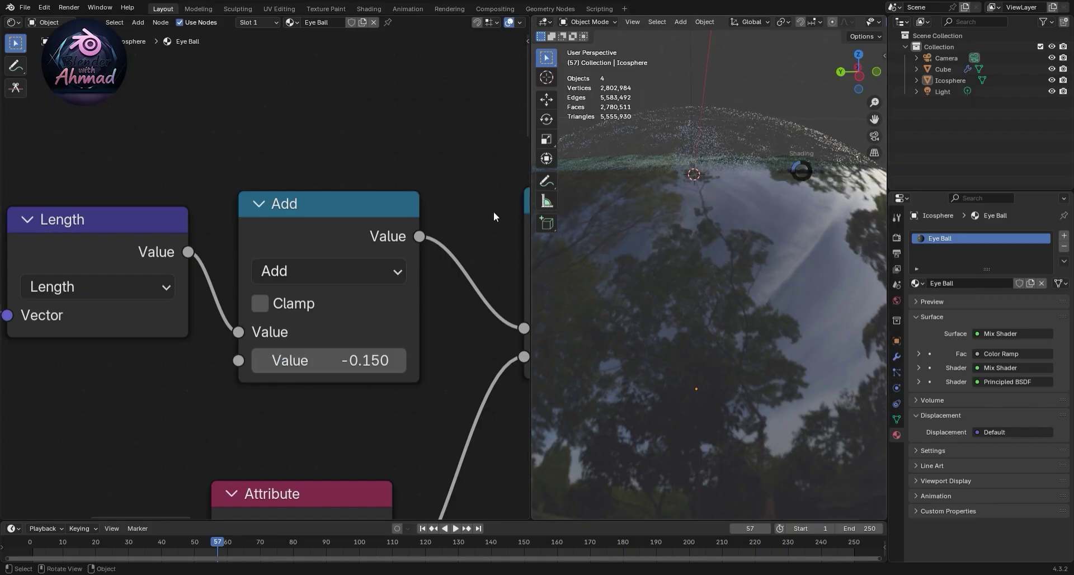
left_click(862, 193)
left_click_drag(522, 182, 306, 191)
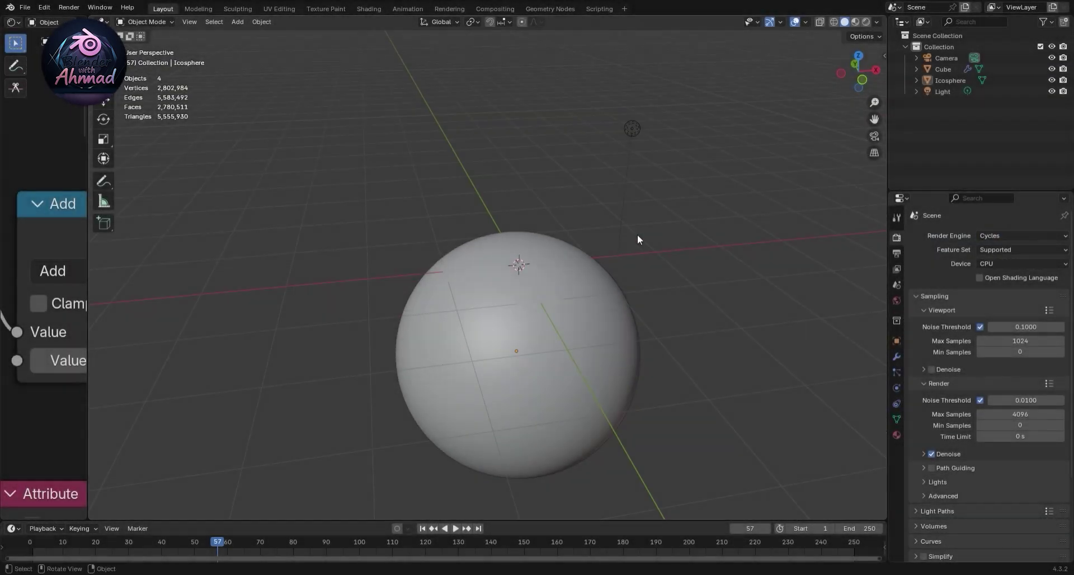
- Add a new camera, Camera.001, and look through it
key("shift+a")
left_click(559, 390)
key("KP_0")
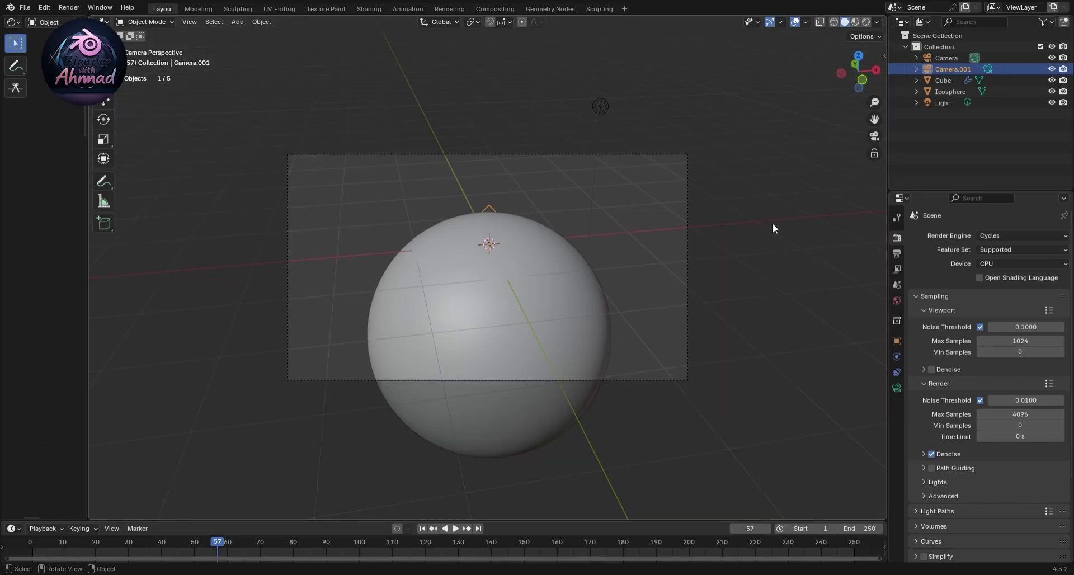
middle_click_drag(713, 210, 685, 273)
scroll(685, 273, "up", 5)
scroll(656, 268, "down", 5)
- Delete the old Light from the scene
left_click(556, 151)
key("Delete")
mouse_move(612, 210)
middle_mouse_down()
mouse_move(617, 263)
mouse_move(558, 344)
middle_mouse_up()
scroll(559, 343, "down", 3)
scroll(613, 287, "up", 5)
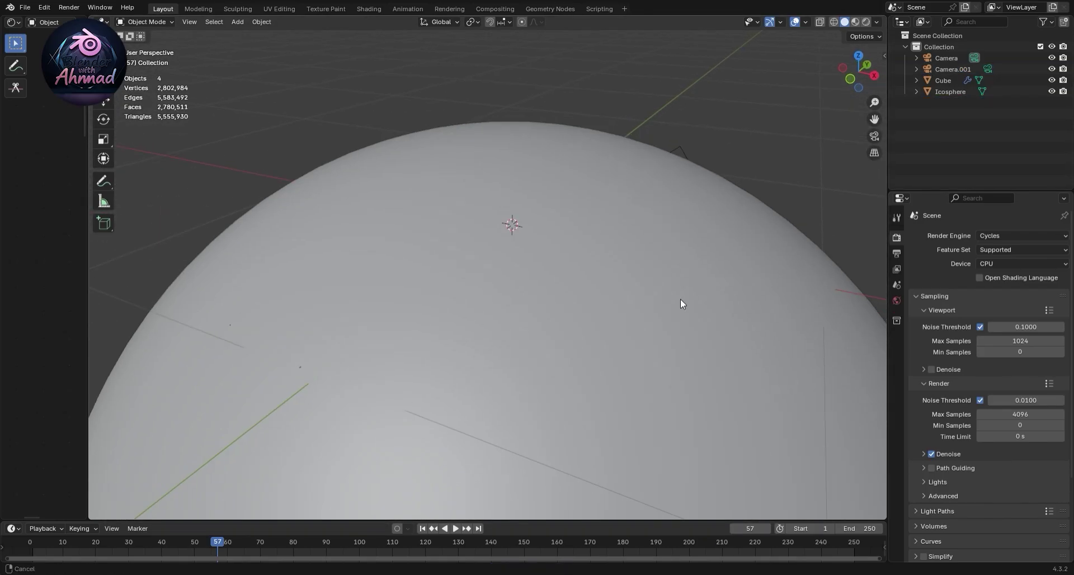
scroll(693, 264, "down", 2)
mouse_move(692, 263)
middle_mouse_down()
mouse_move(712, 290)
mouse_move(714, 281)
middle_mouse_up()
- Reposition the original camera to frame the eyeball
key("KP_0")
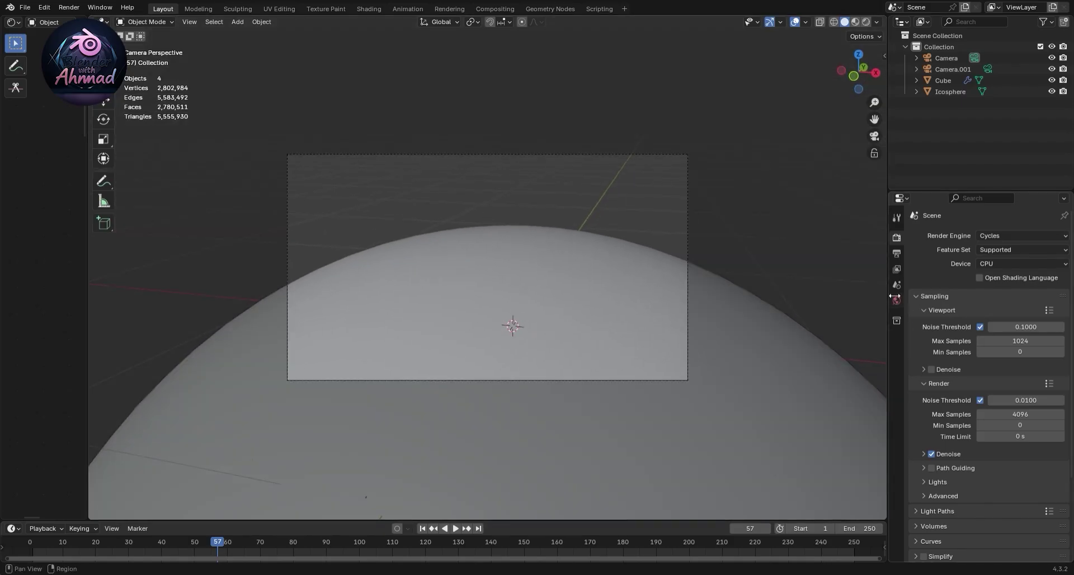
left_click(897, 387)
key("g")
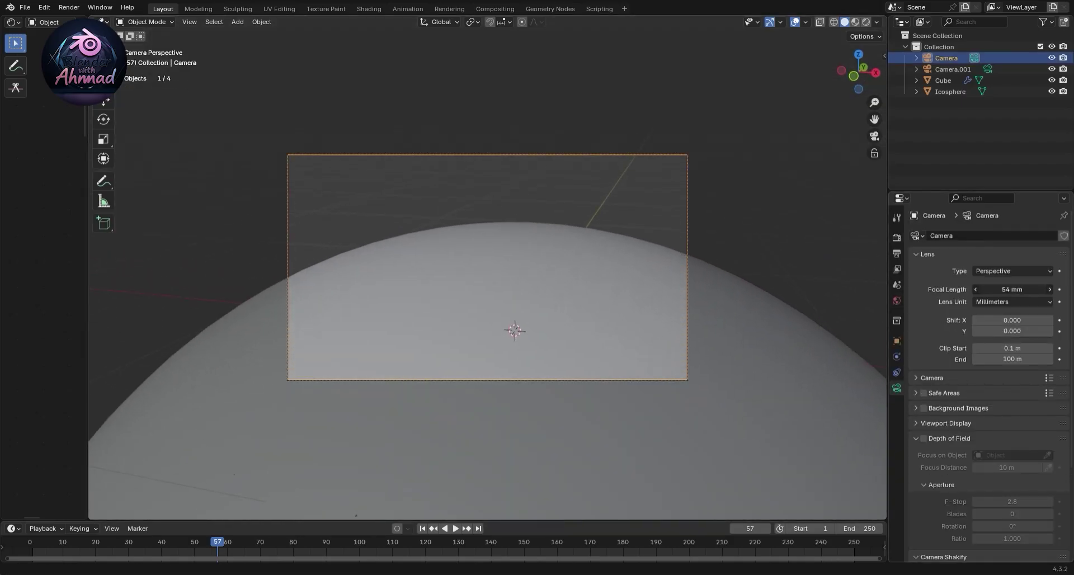
left_click(710, 276)
- Add a 100 W Area light to the scene
key("shift+a")
left_click(722, 215)
key("g")
key("z")
left_click(709, 203)
key("z")
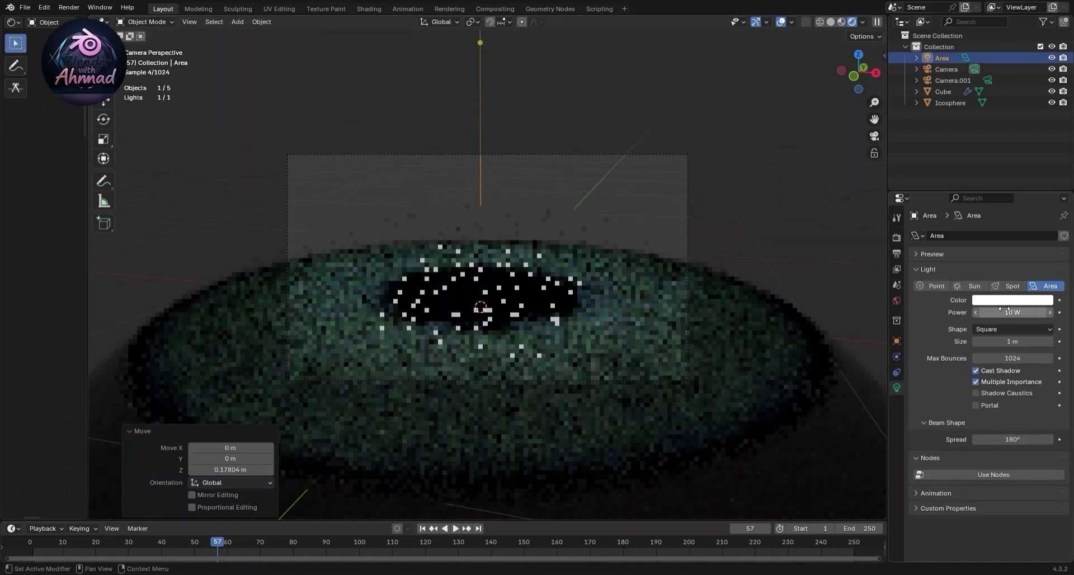
- Raise the Area light vertically to sit well above the eyeball
key("g")
key("z")
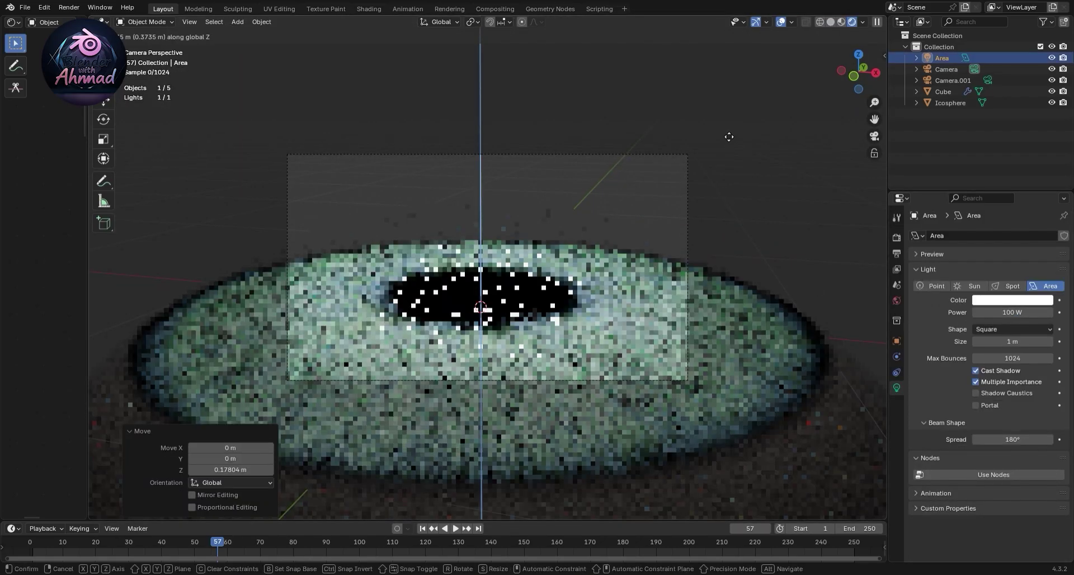
left_click(729, 137)
left_click(832, 22)
scroll(704, 209, "up", 2)
middle_click_drag(704, 210, 660, 237)
key("g")
key("z")
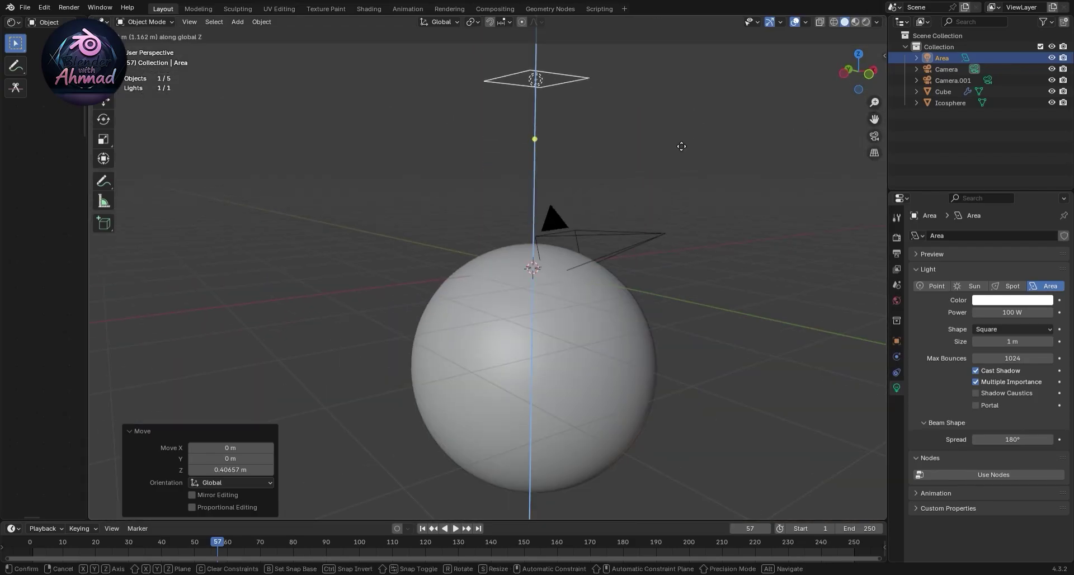
left_click(681, 146)
- Set the Cycles render Max Samples to 10
left_click(482, 182)
left_click(896, 236)
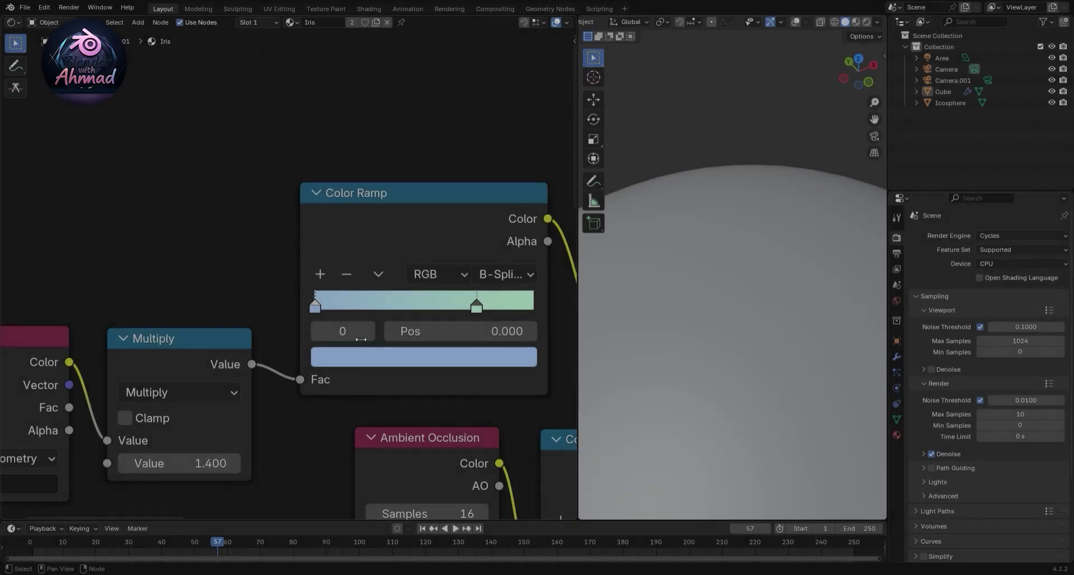
left_click(403, 357)
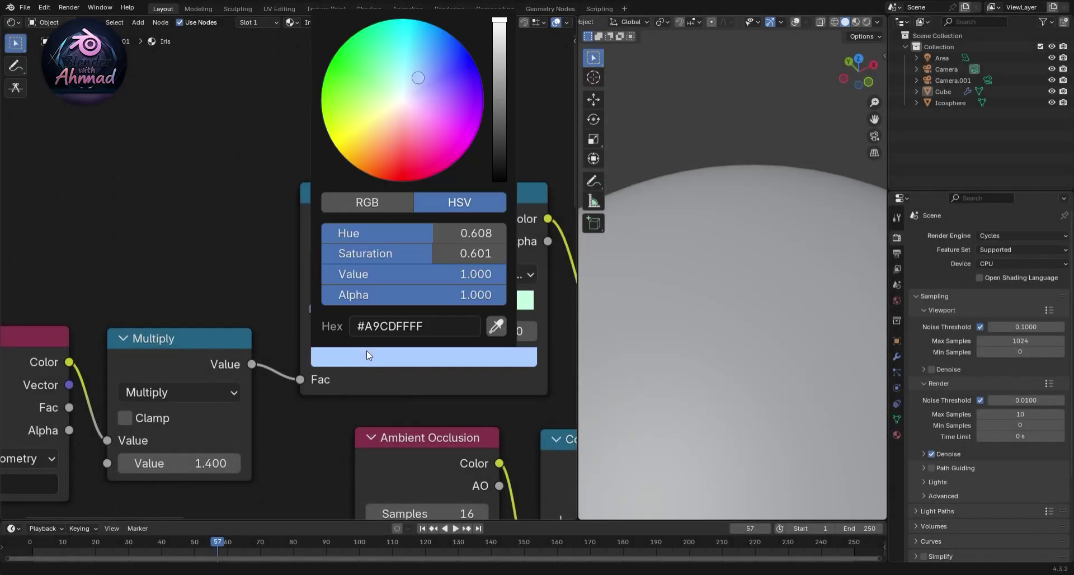
- Make the Iris ramp's left stop bright red and its right stop deep dark red
left_click_drag(404, 126, 404, 181)
left_click(476, 305)
left_click(424, 357)
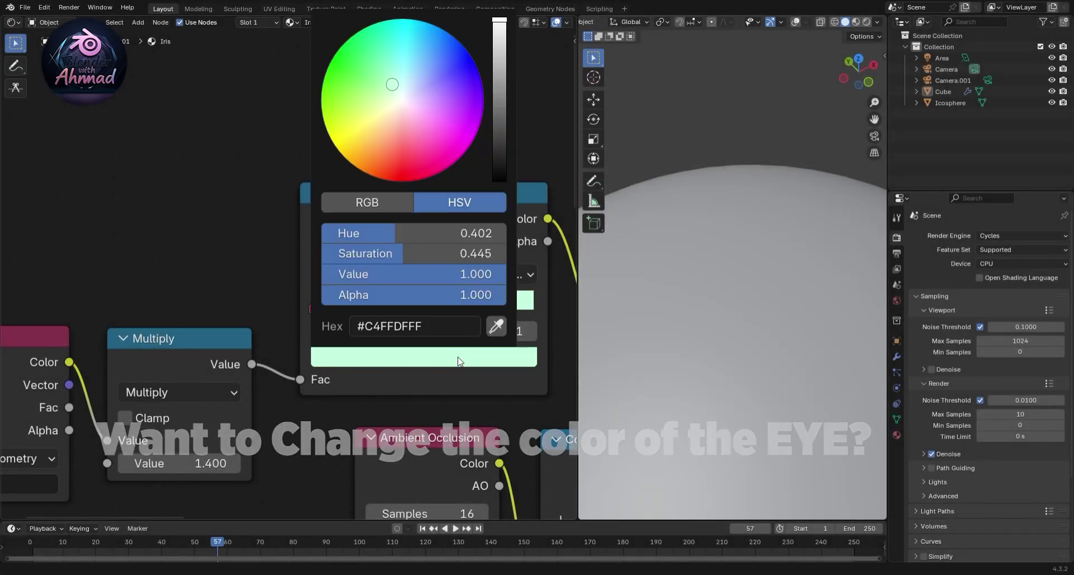
left_click_drag(387, 126, 377, 164)
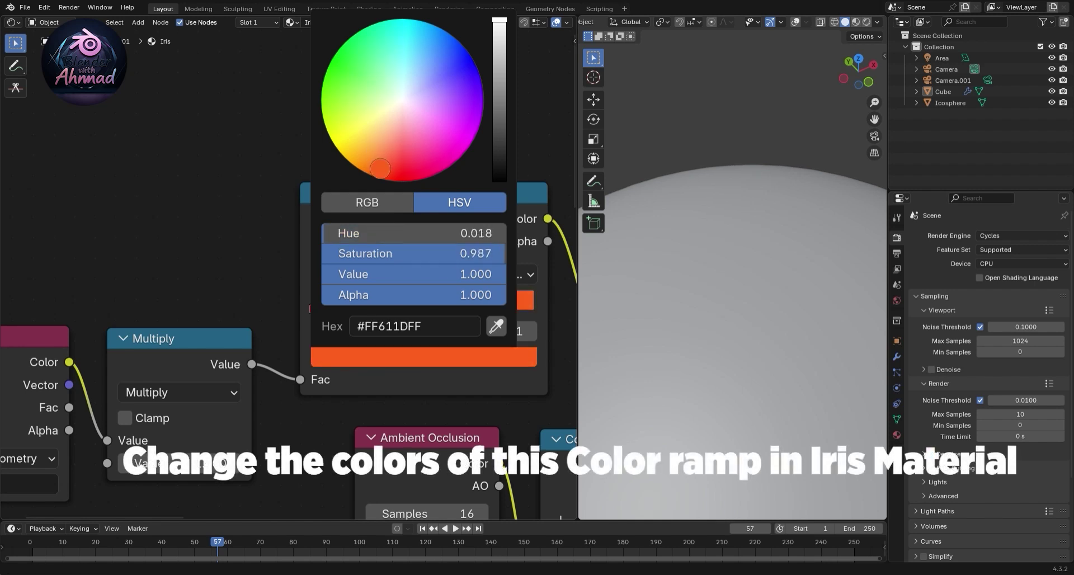
left_click_drag(386, 167, 381, 163)
left_click_drag(414, 274, 358, 275)
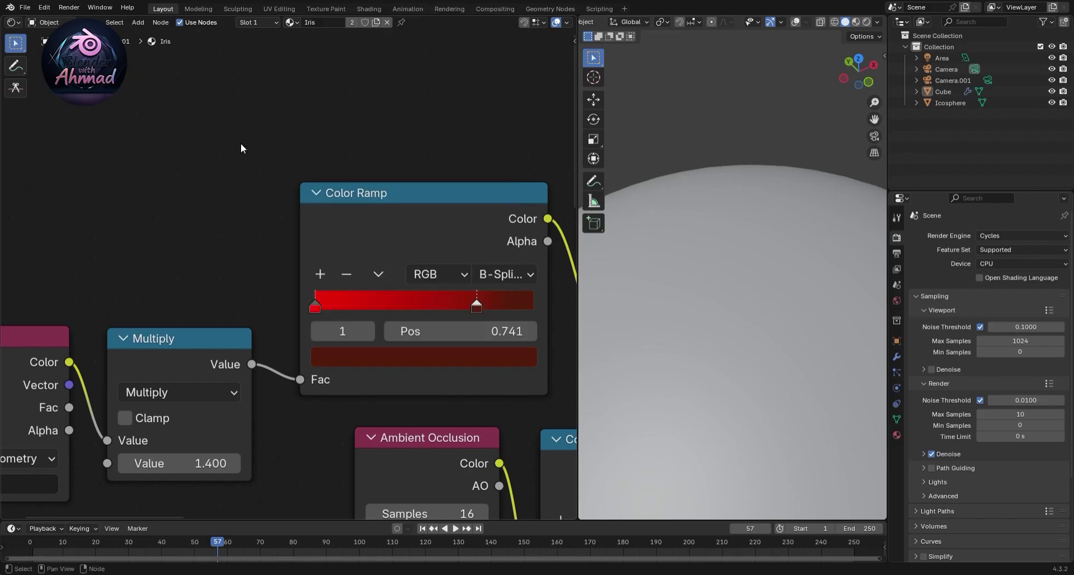
scroll(425, 190, "down", 3, "ctrl")
scroll(448, 216, "down", 2)
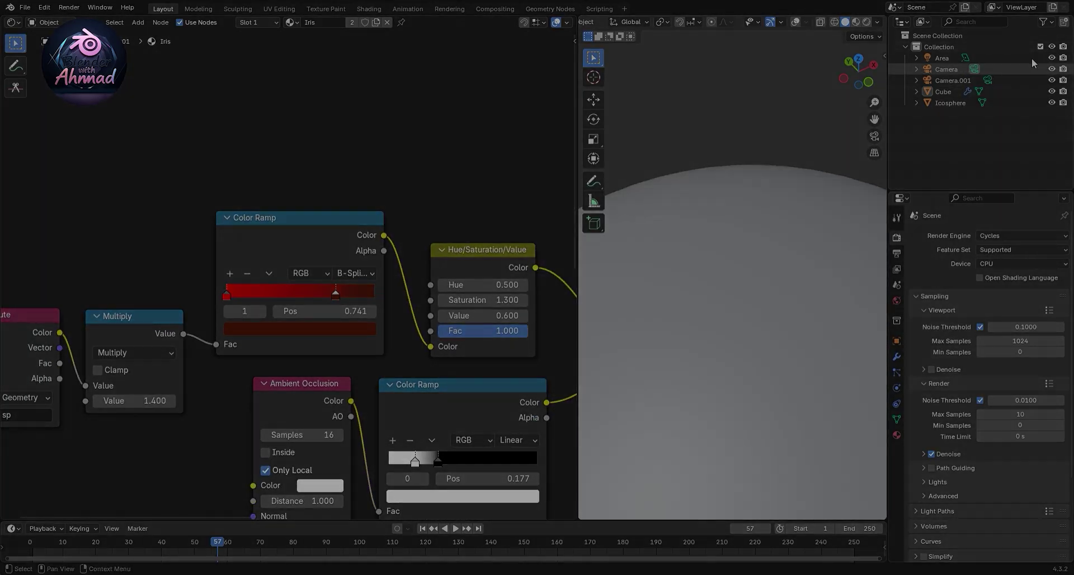